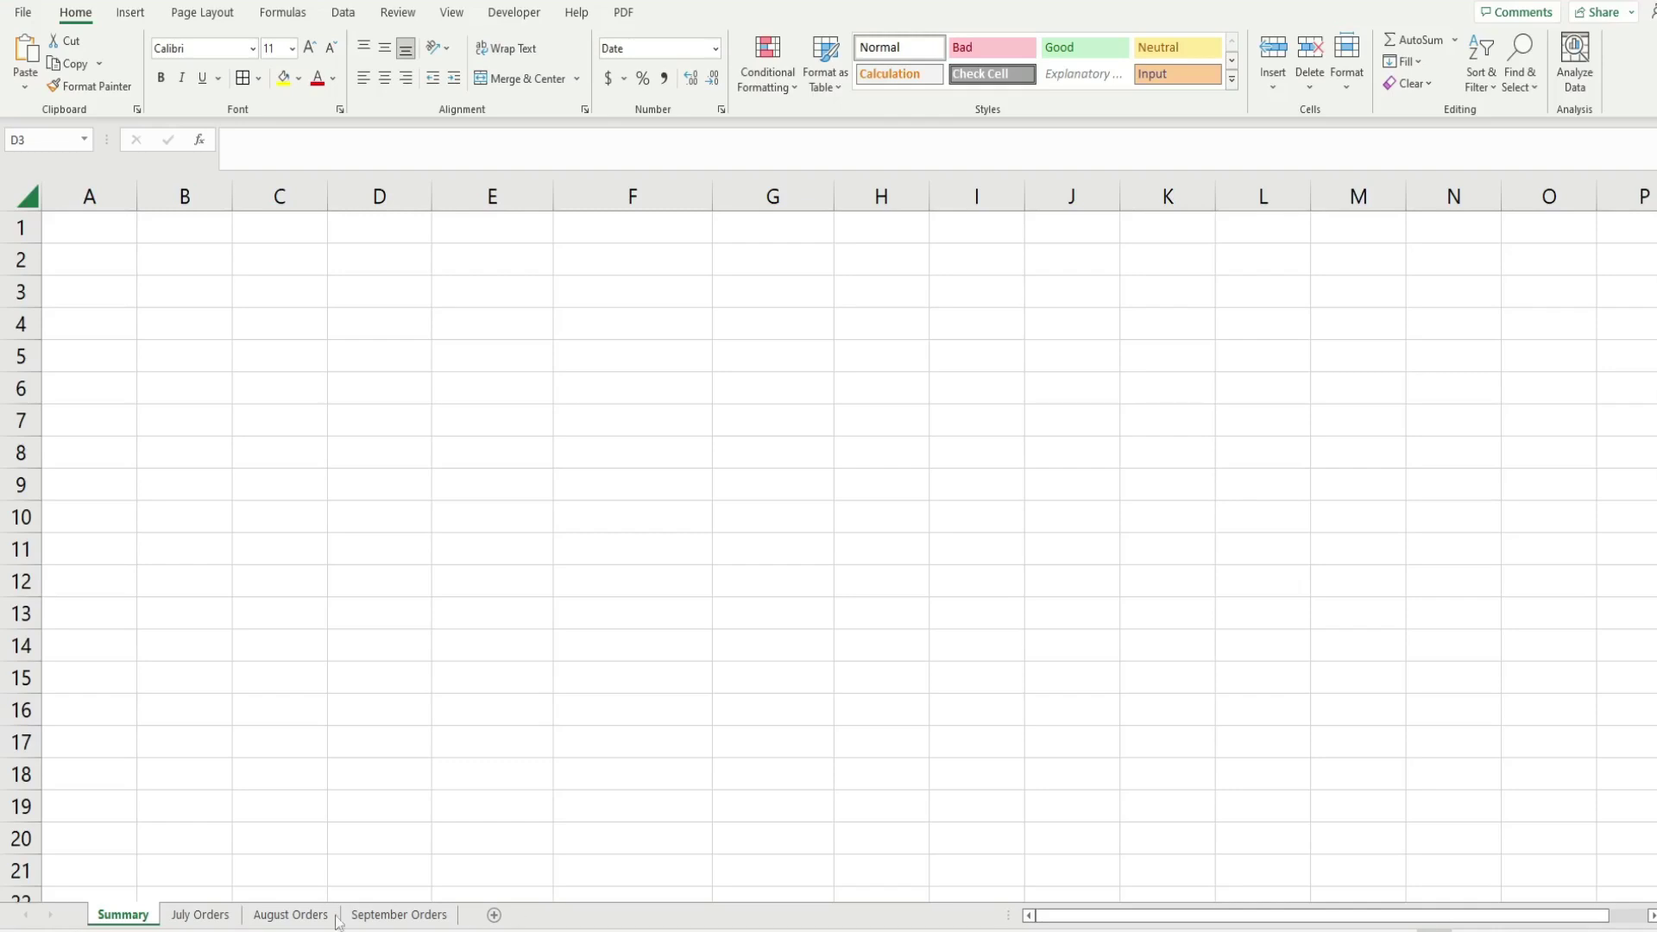
Step: Look over the July, August and September Orders sheets, then return to the empty Summary sheet
{"action": "left_click", "coordinate": [215, 917]}
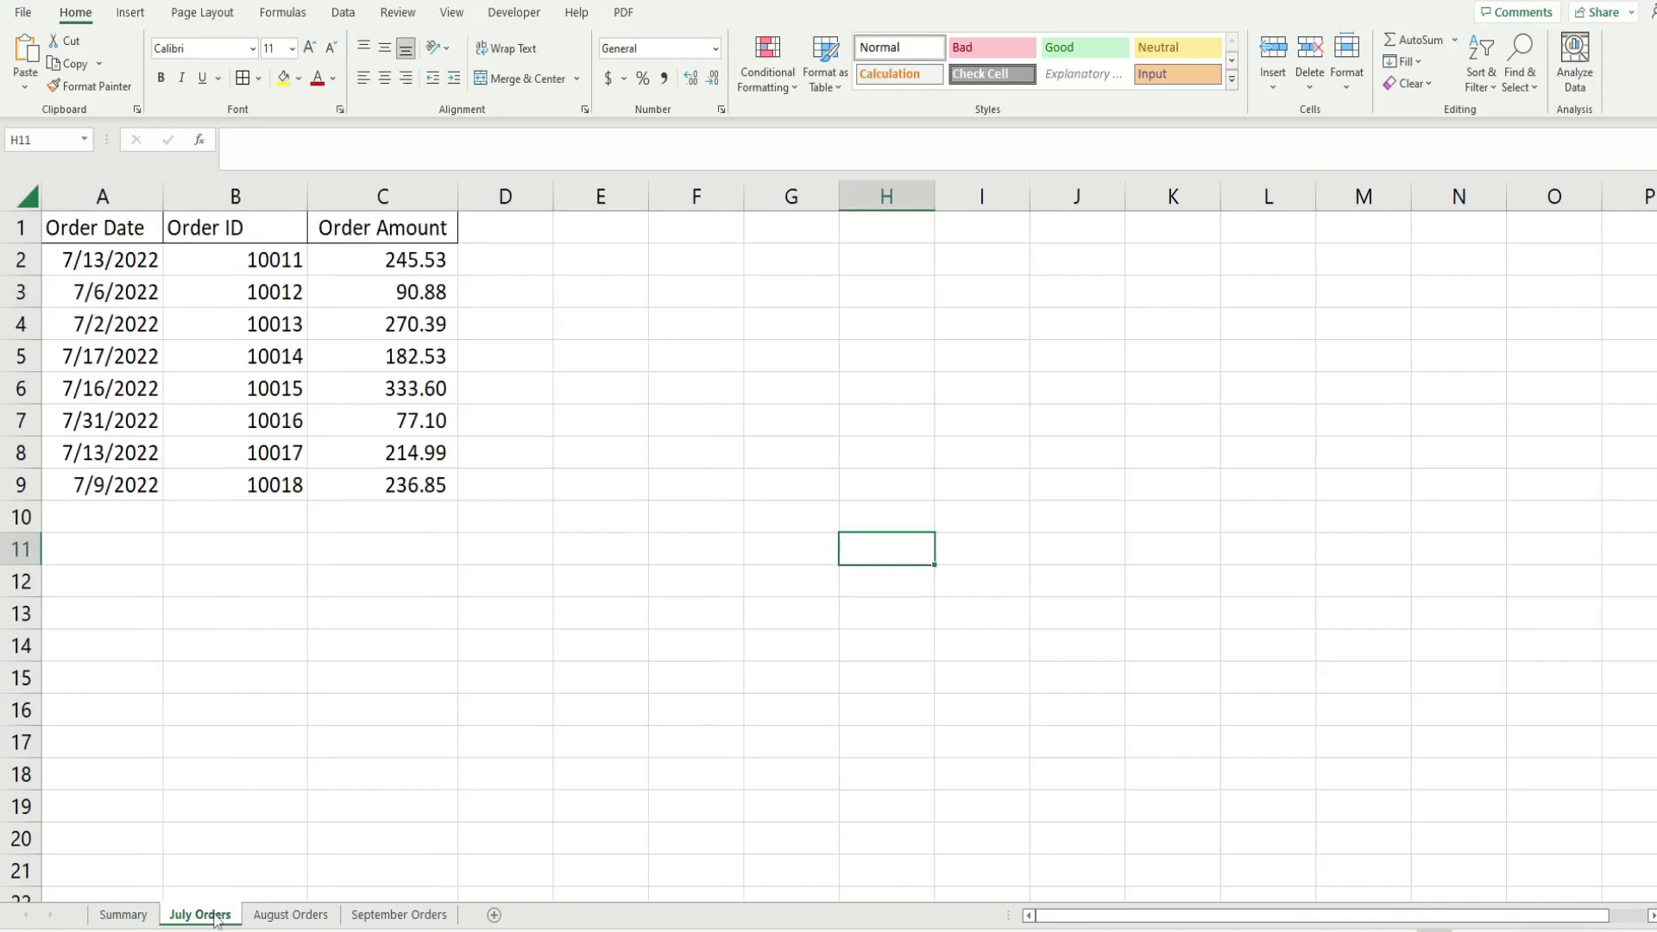
{"action": "left_click", "coordinate": [297, 915]}
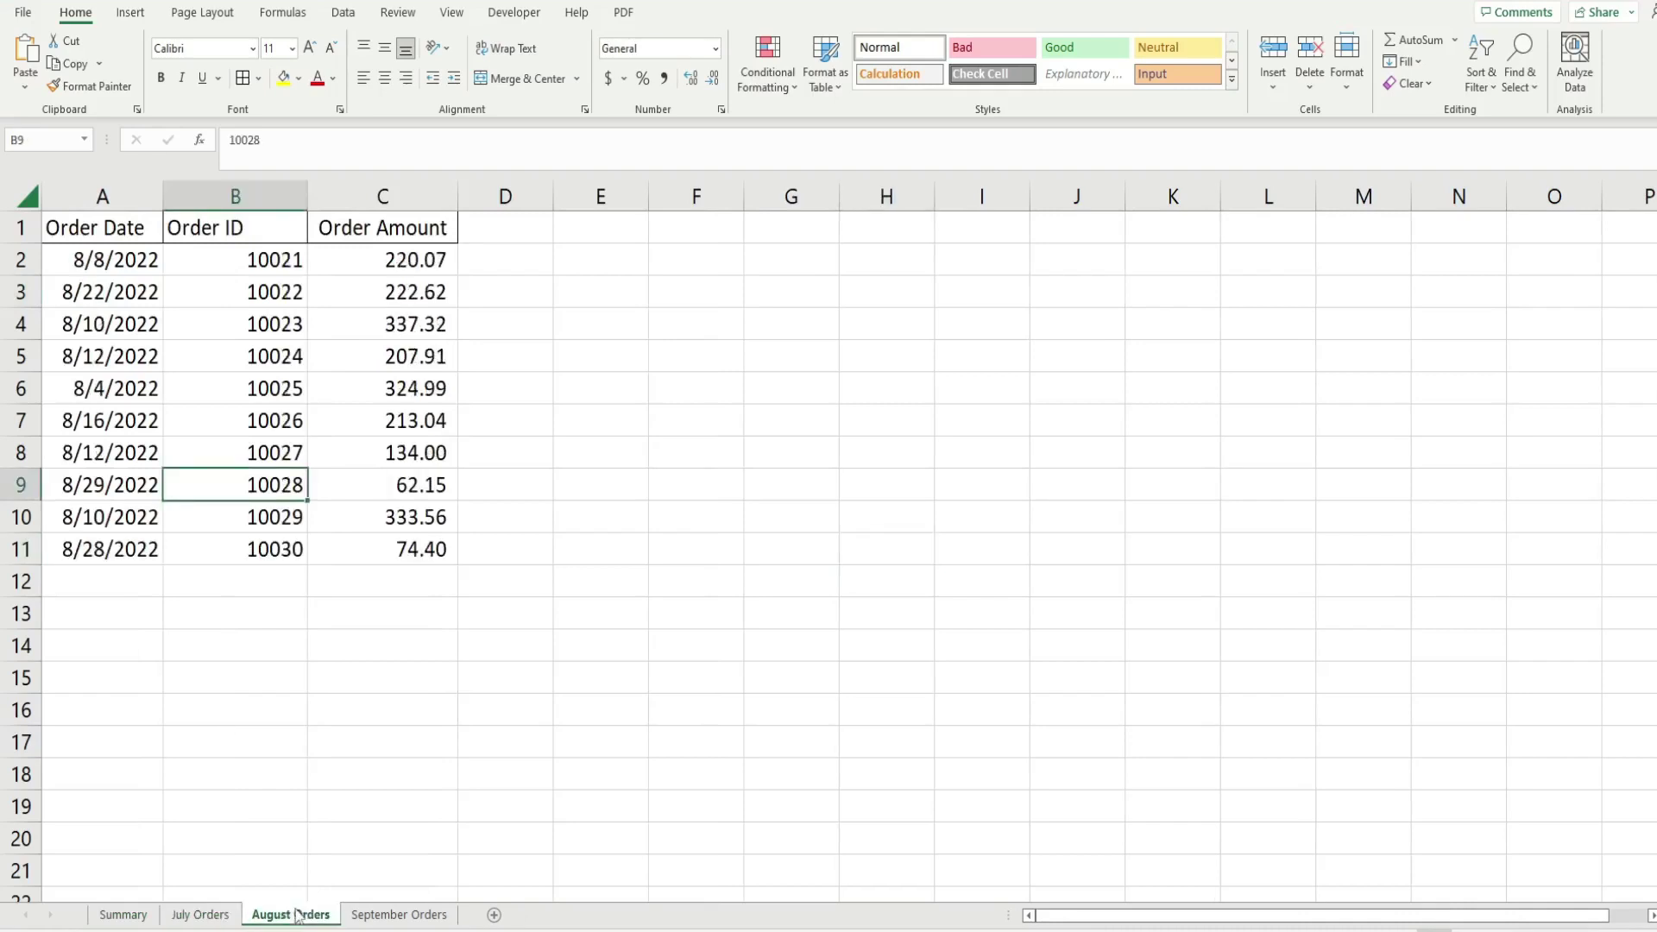
{"action": "left_click", "coordinate": [389, 917]}
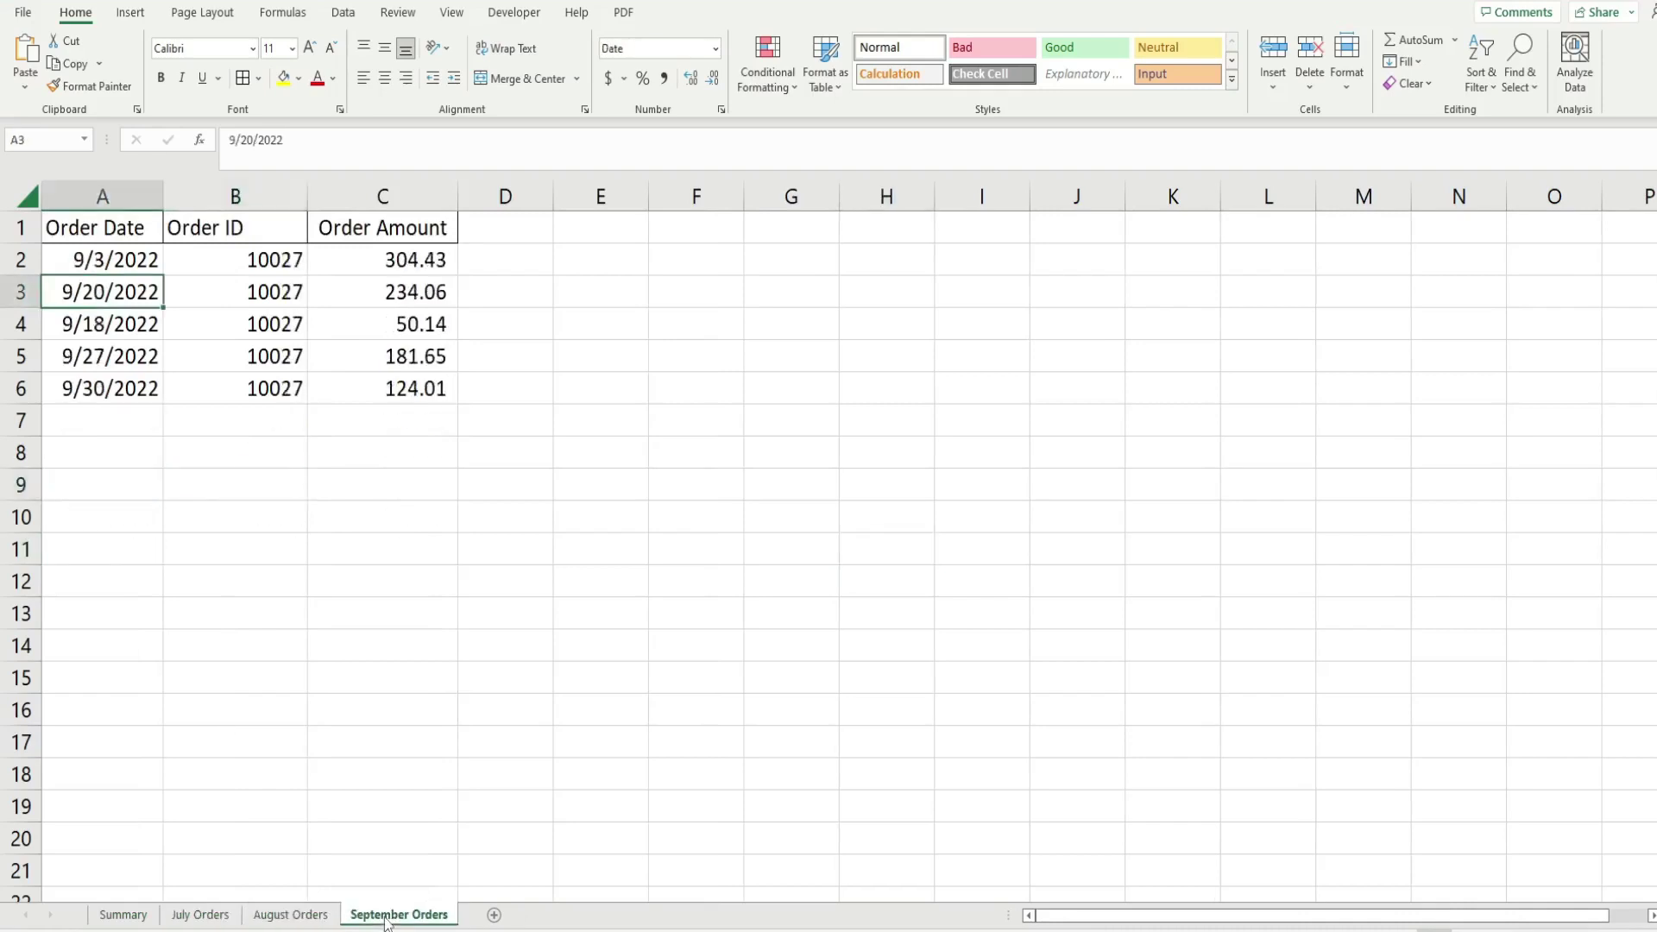
{"action": "left_click", "coordinate": [118, 915]}
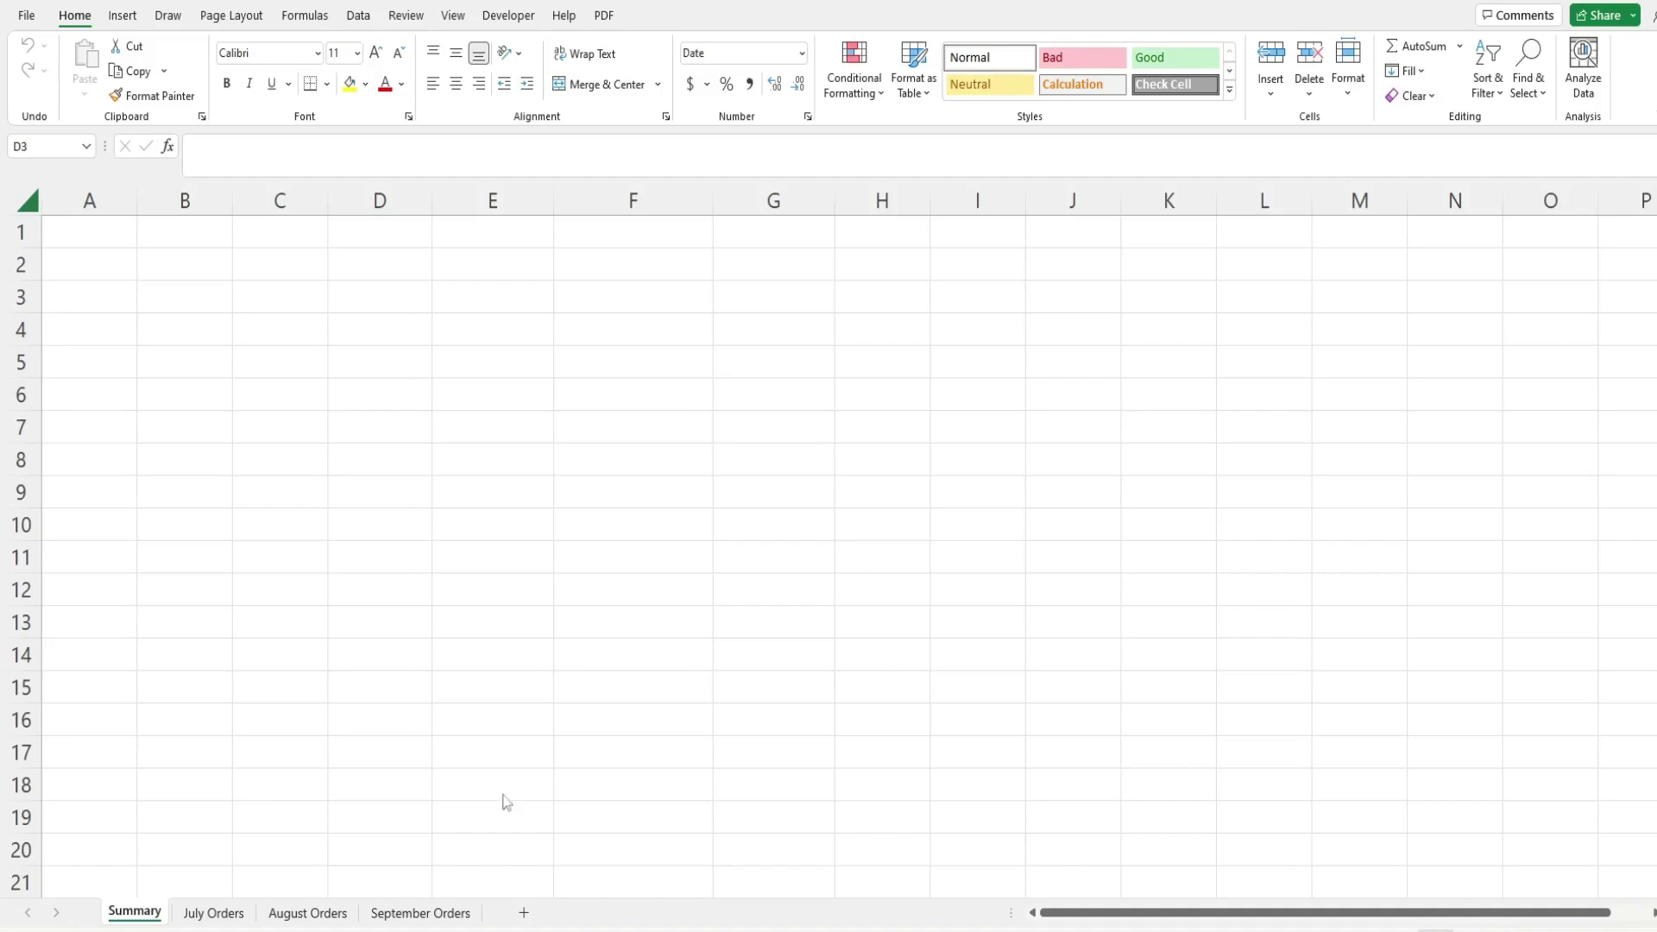
Step: Convert the July Orders data A1:C9 into a table with headers, named Table1
{"action": "left_click", "coordinate": [216, 914]}
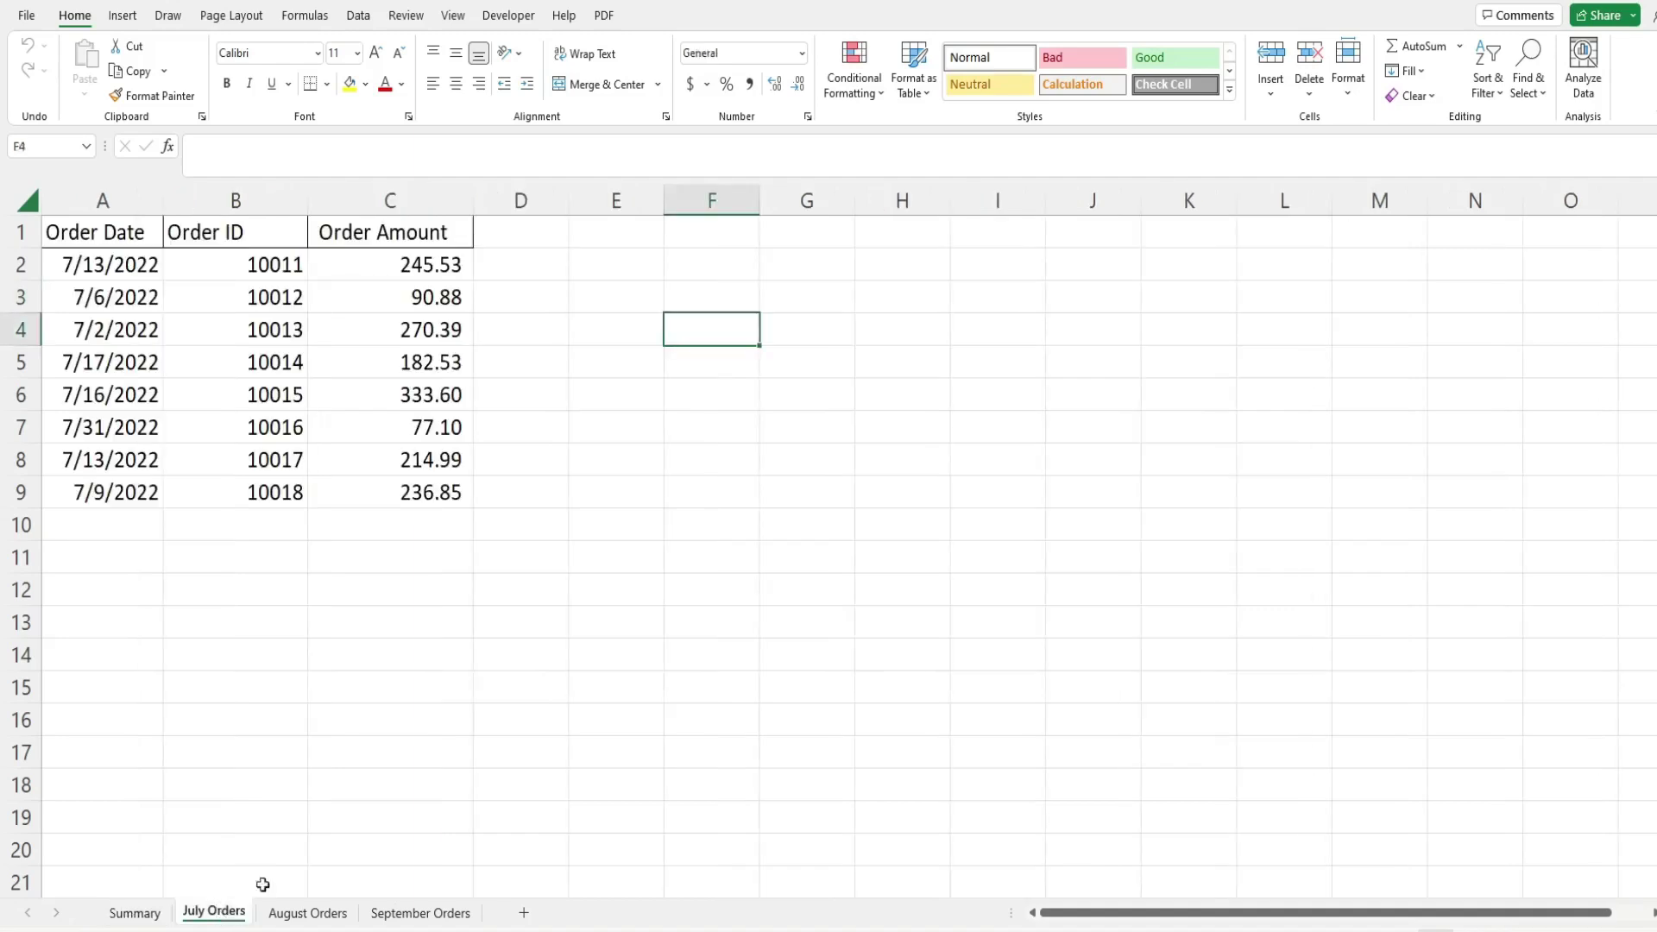
{"action": "left_click", "coordinate": [267, 338]}
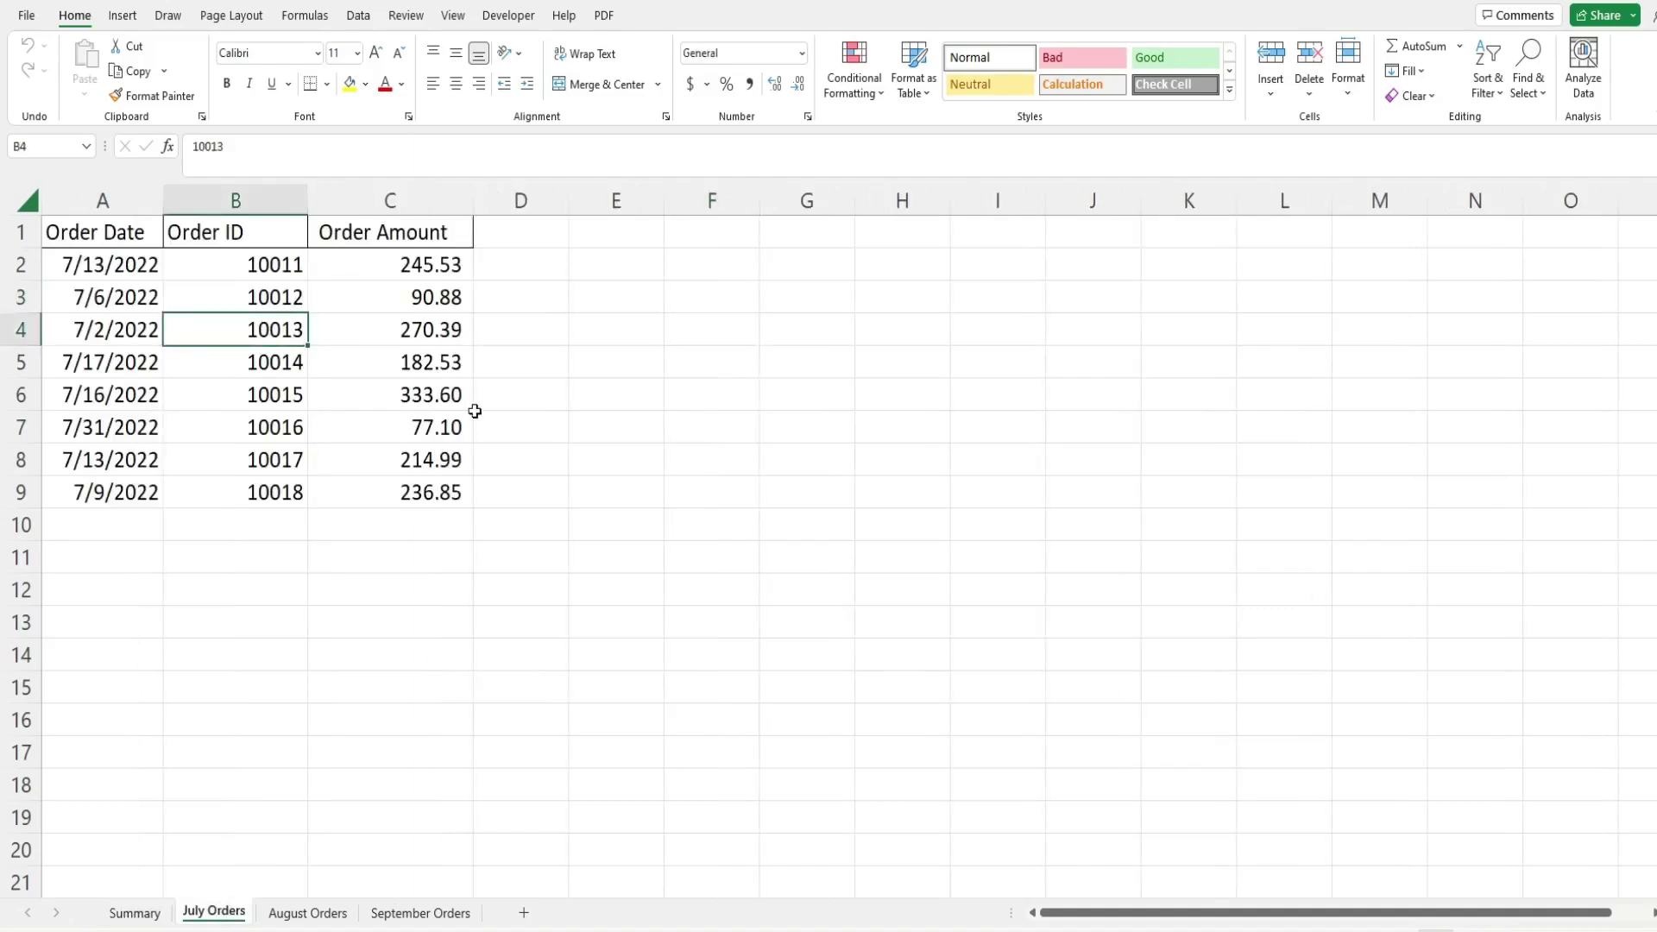
{"action": "key", "text": "ctrl+t"}
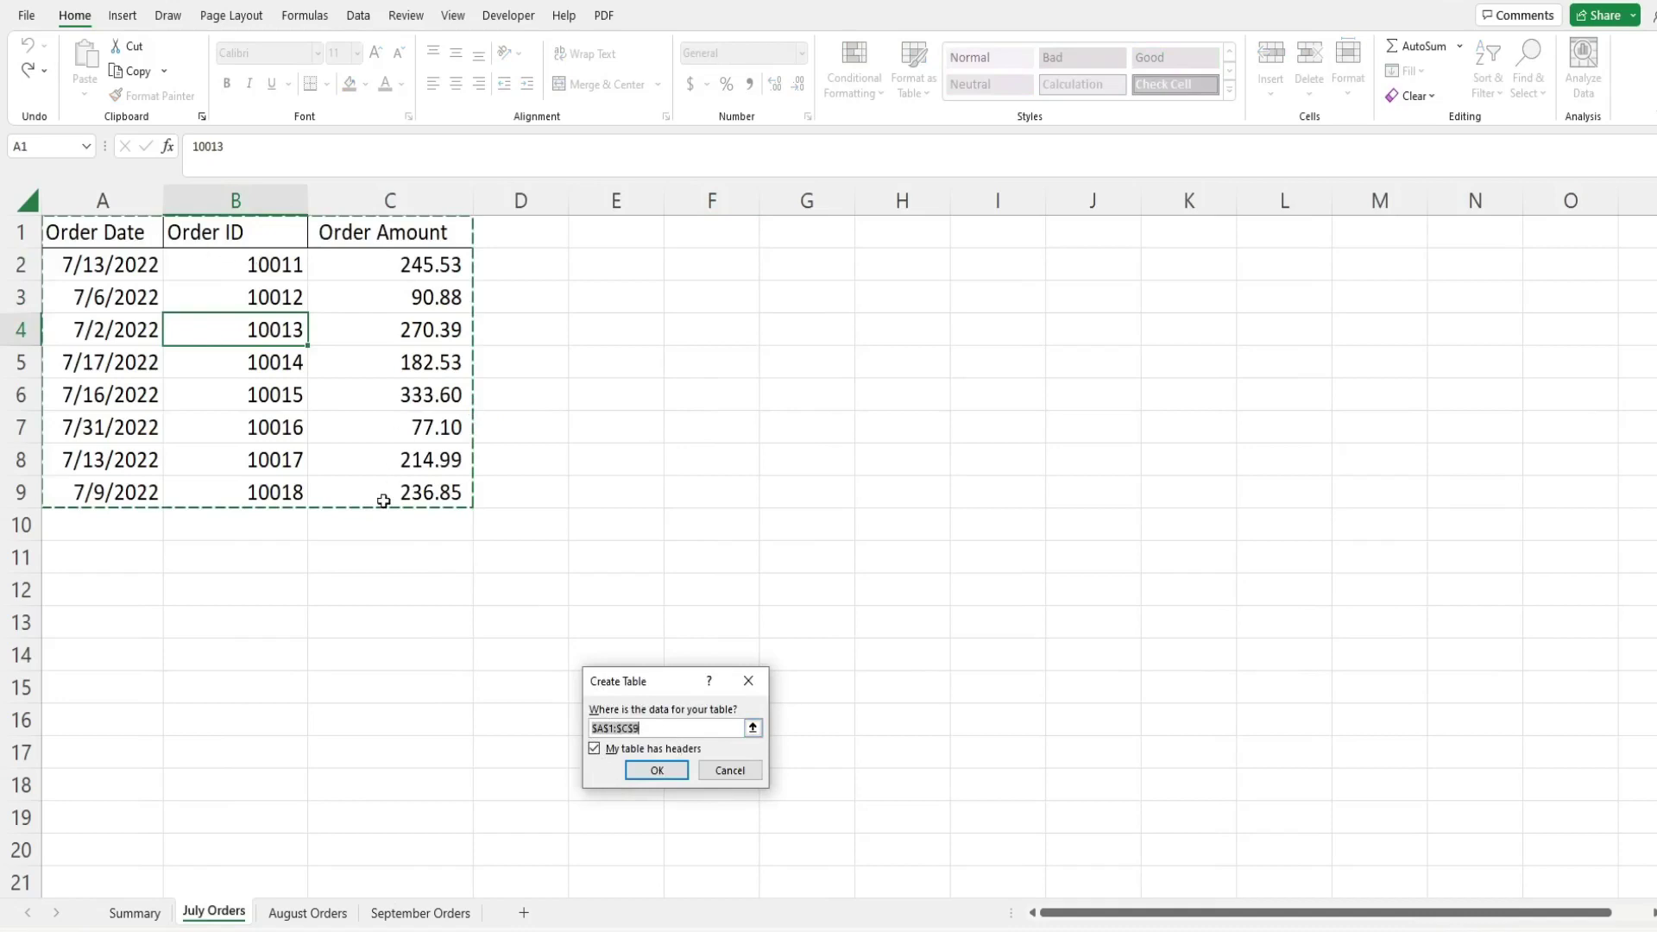
{"action": "left_click", "coordinate": [657, 775]}
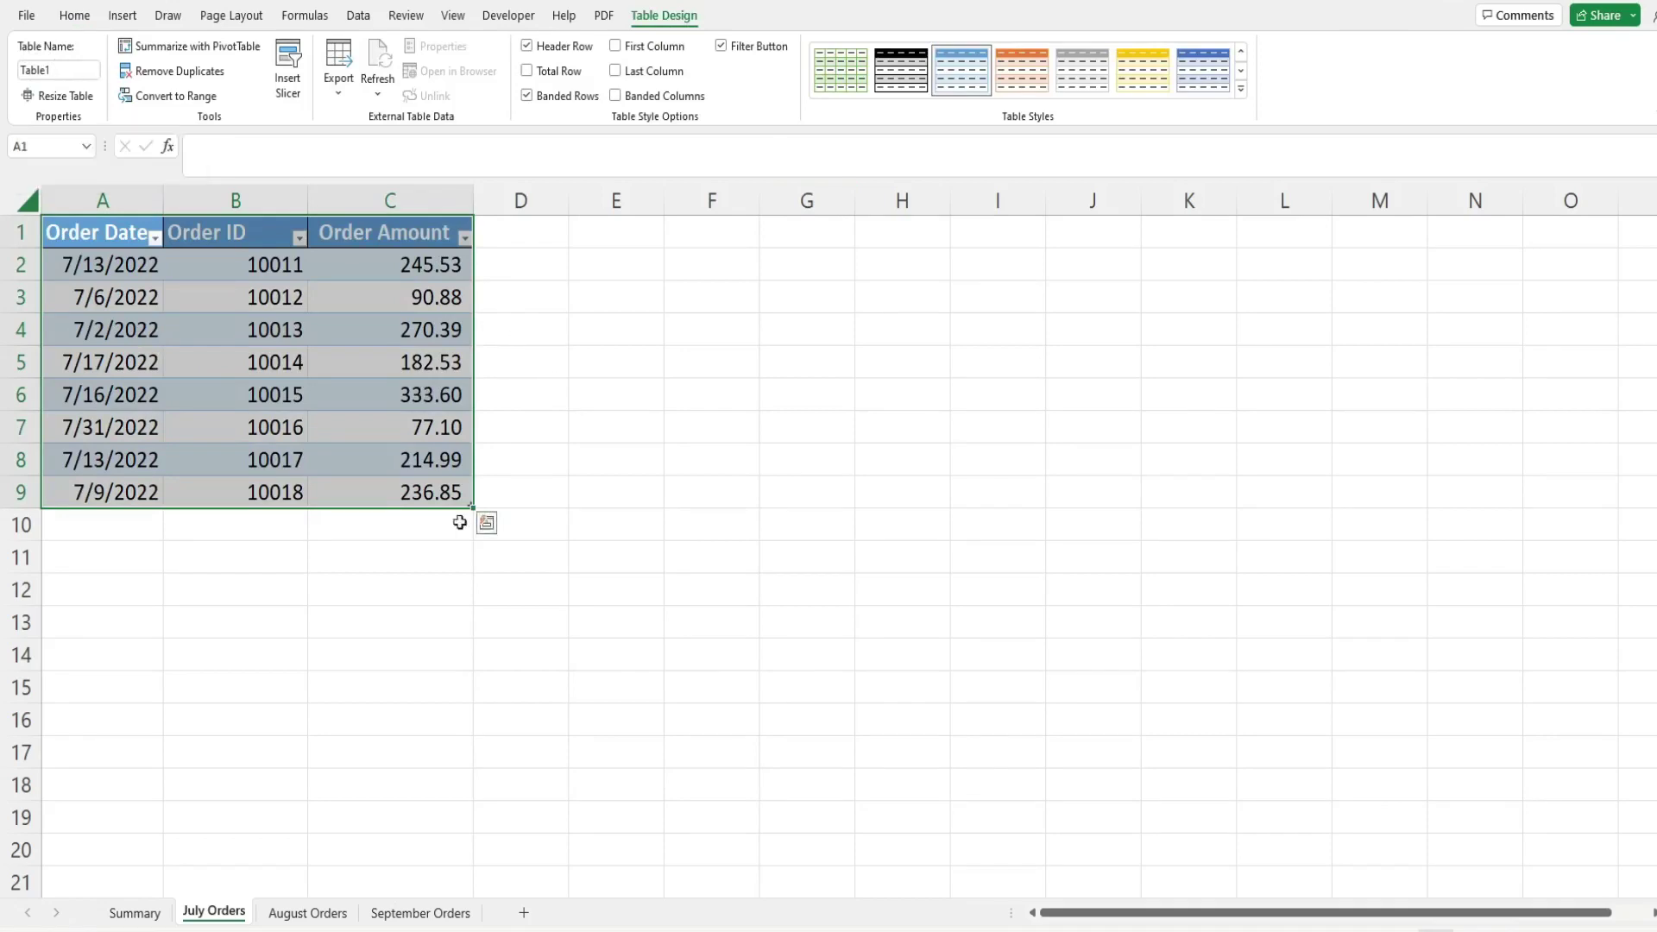
Step: Convert the August Orders data into a table with headers, Table2
{"action": "left_click", "coordinate": [321, 922]}
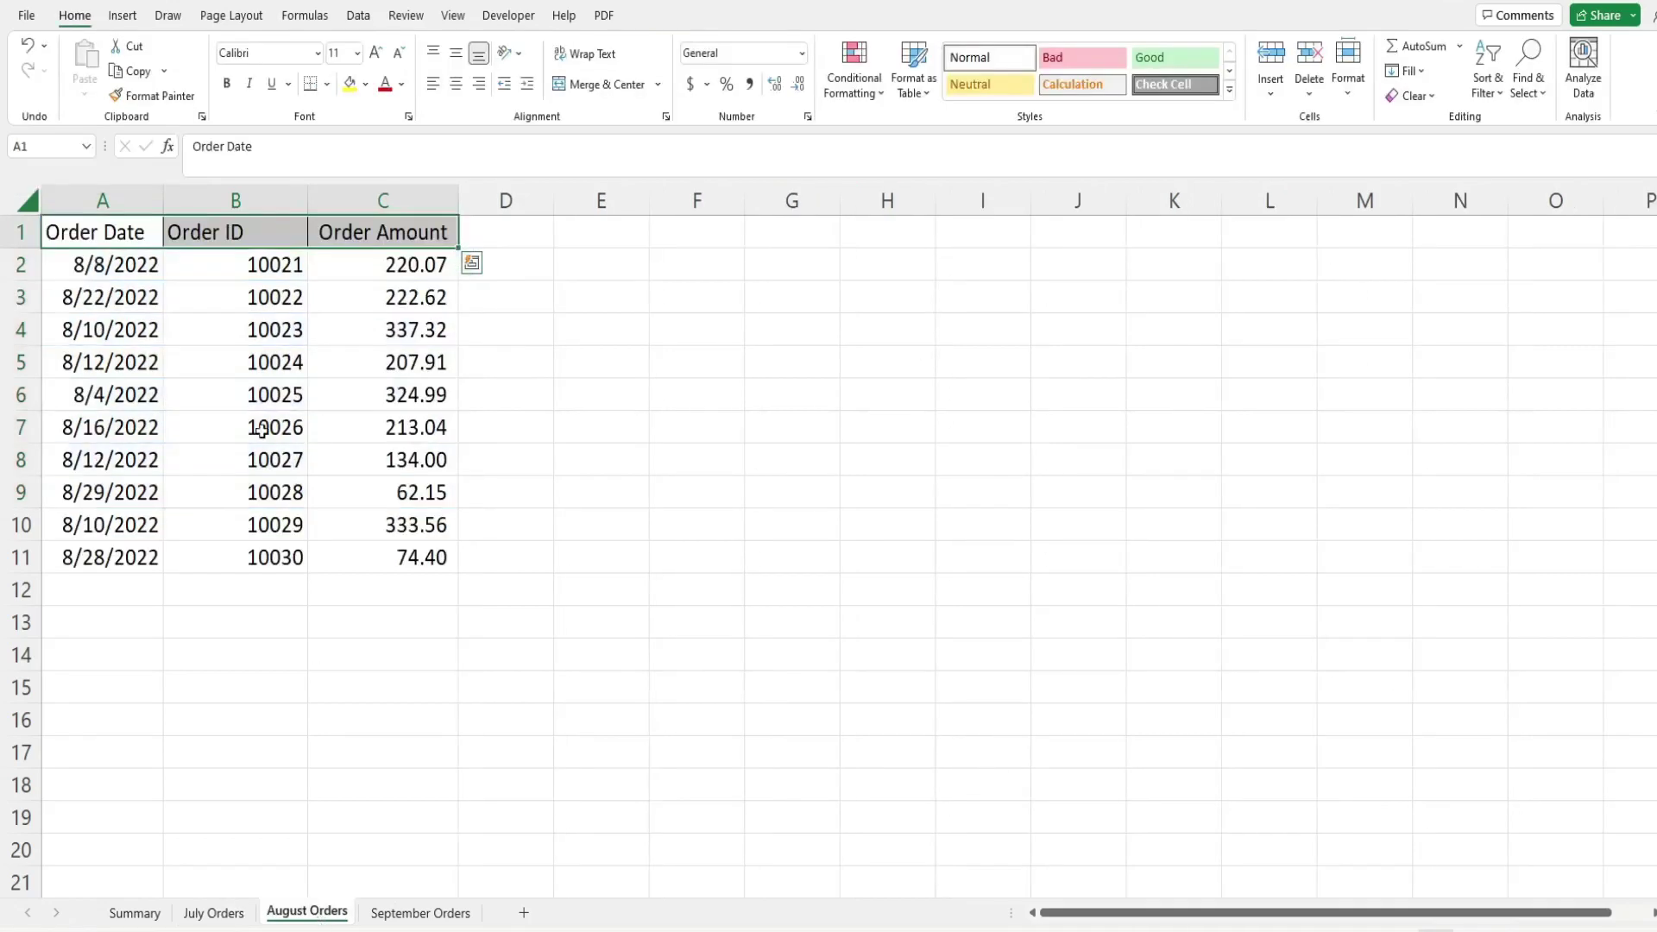
{"action": "left_click", "coordinate": [262, 429]}
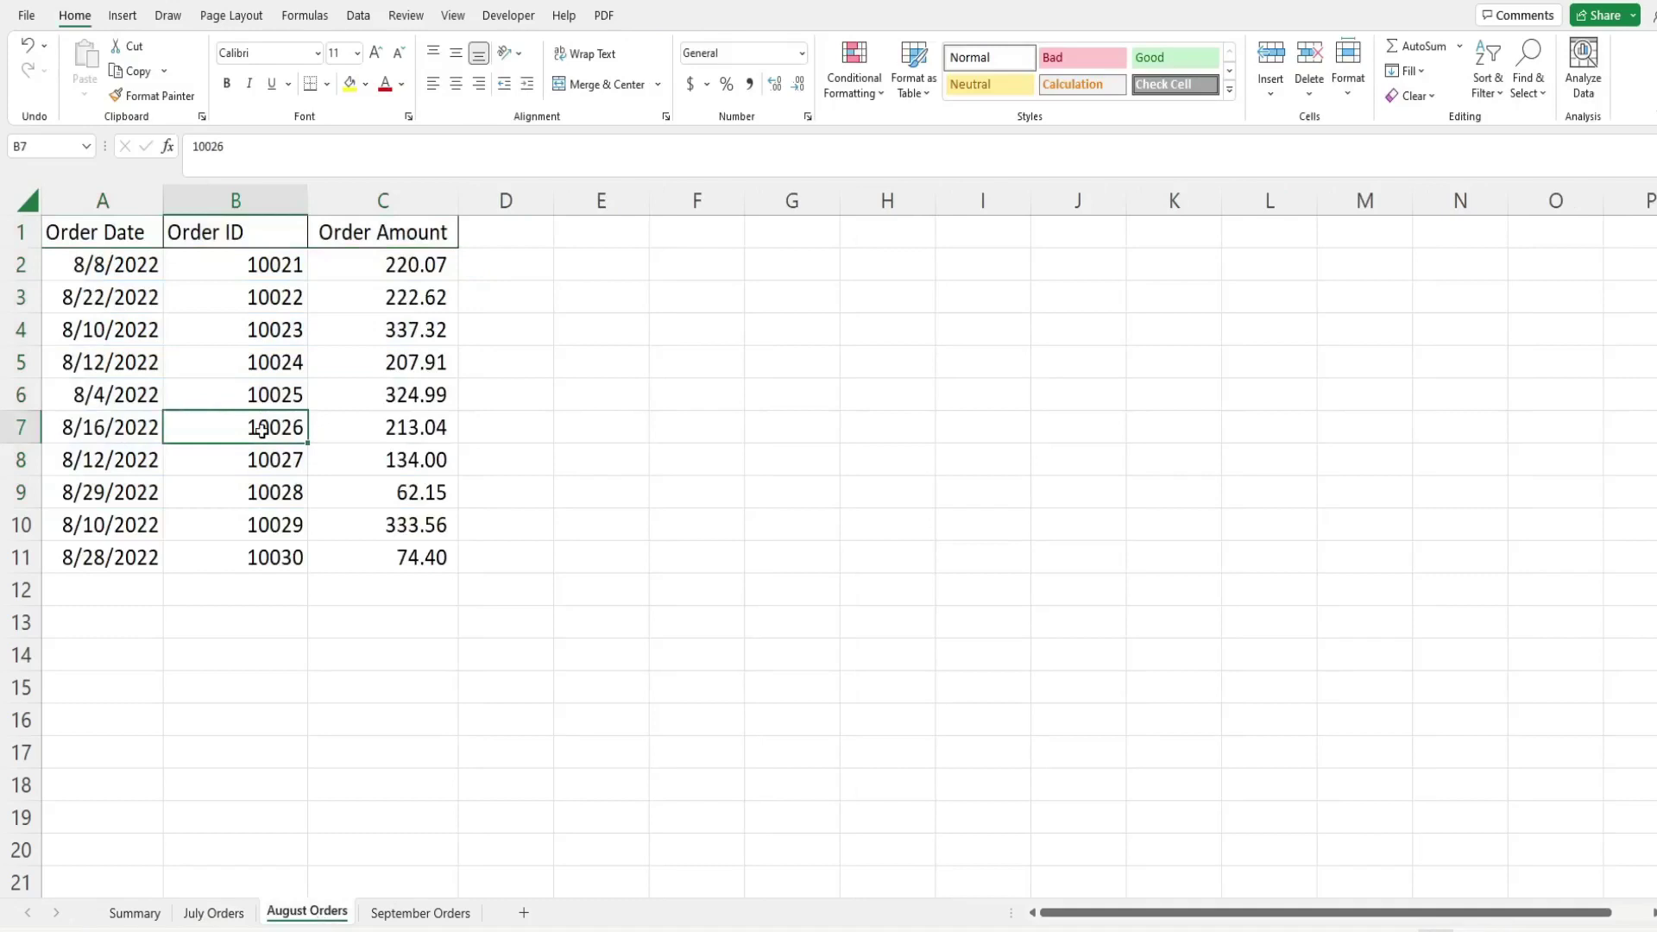
{"action": "key", "text": "ctrl+t"}
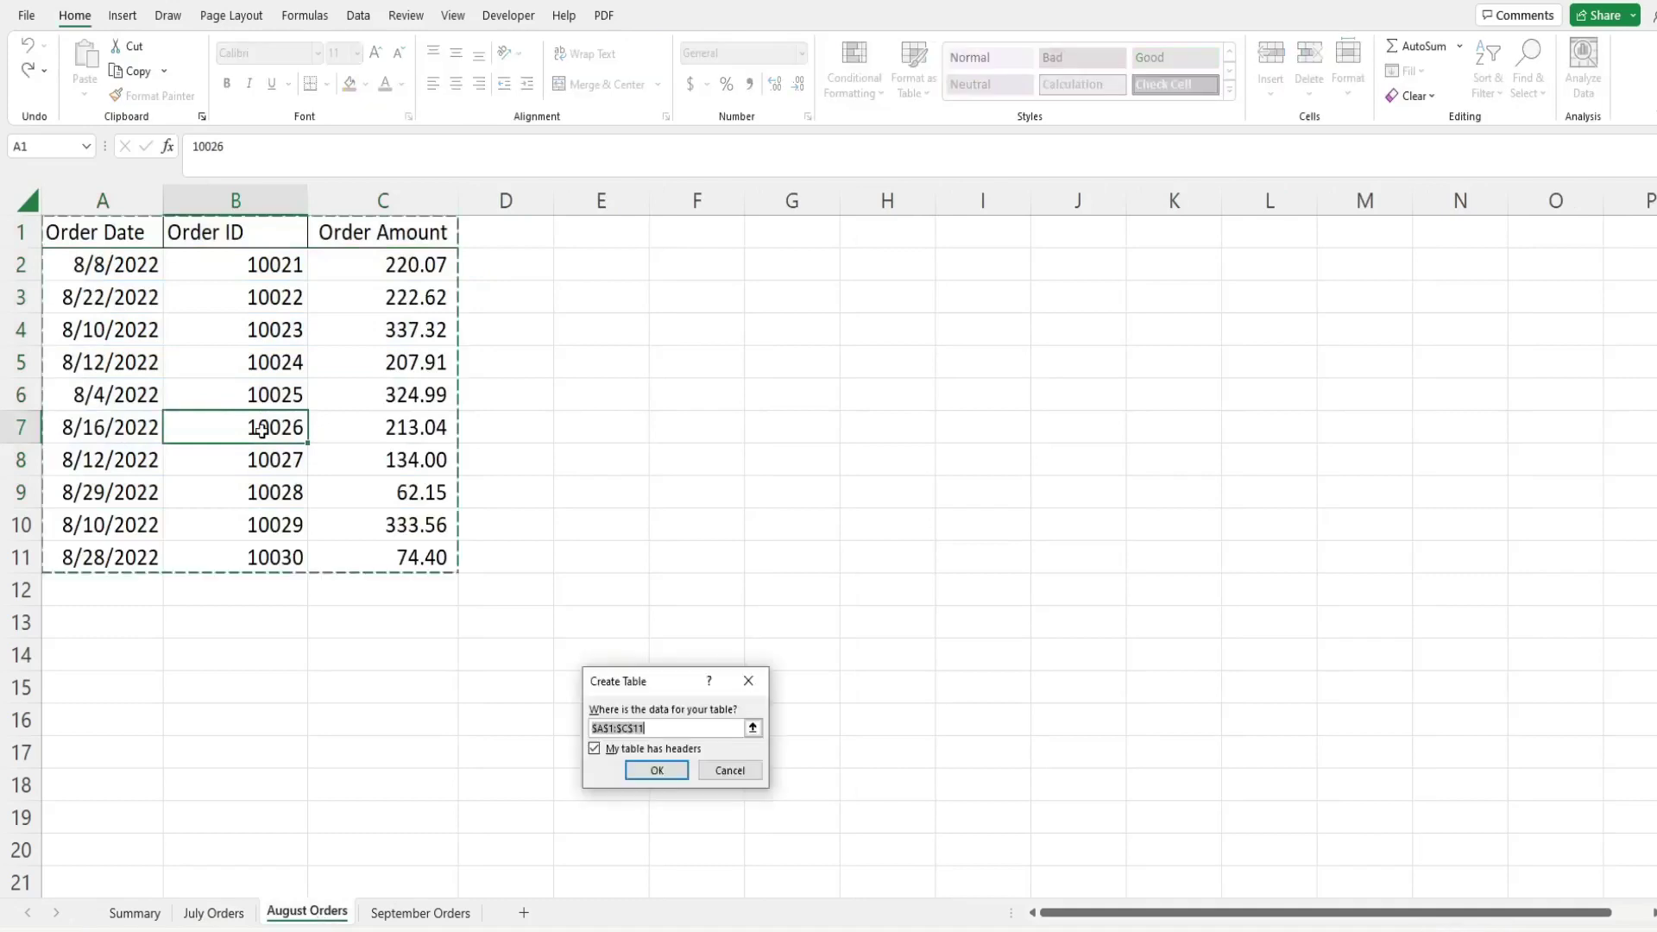
{"action": "left_click", "coordinate": [672, 770]}
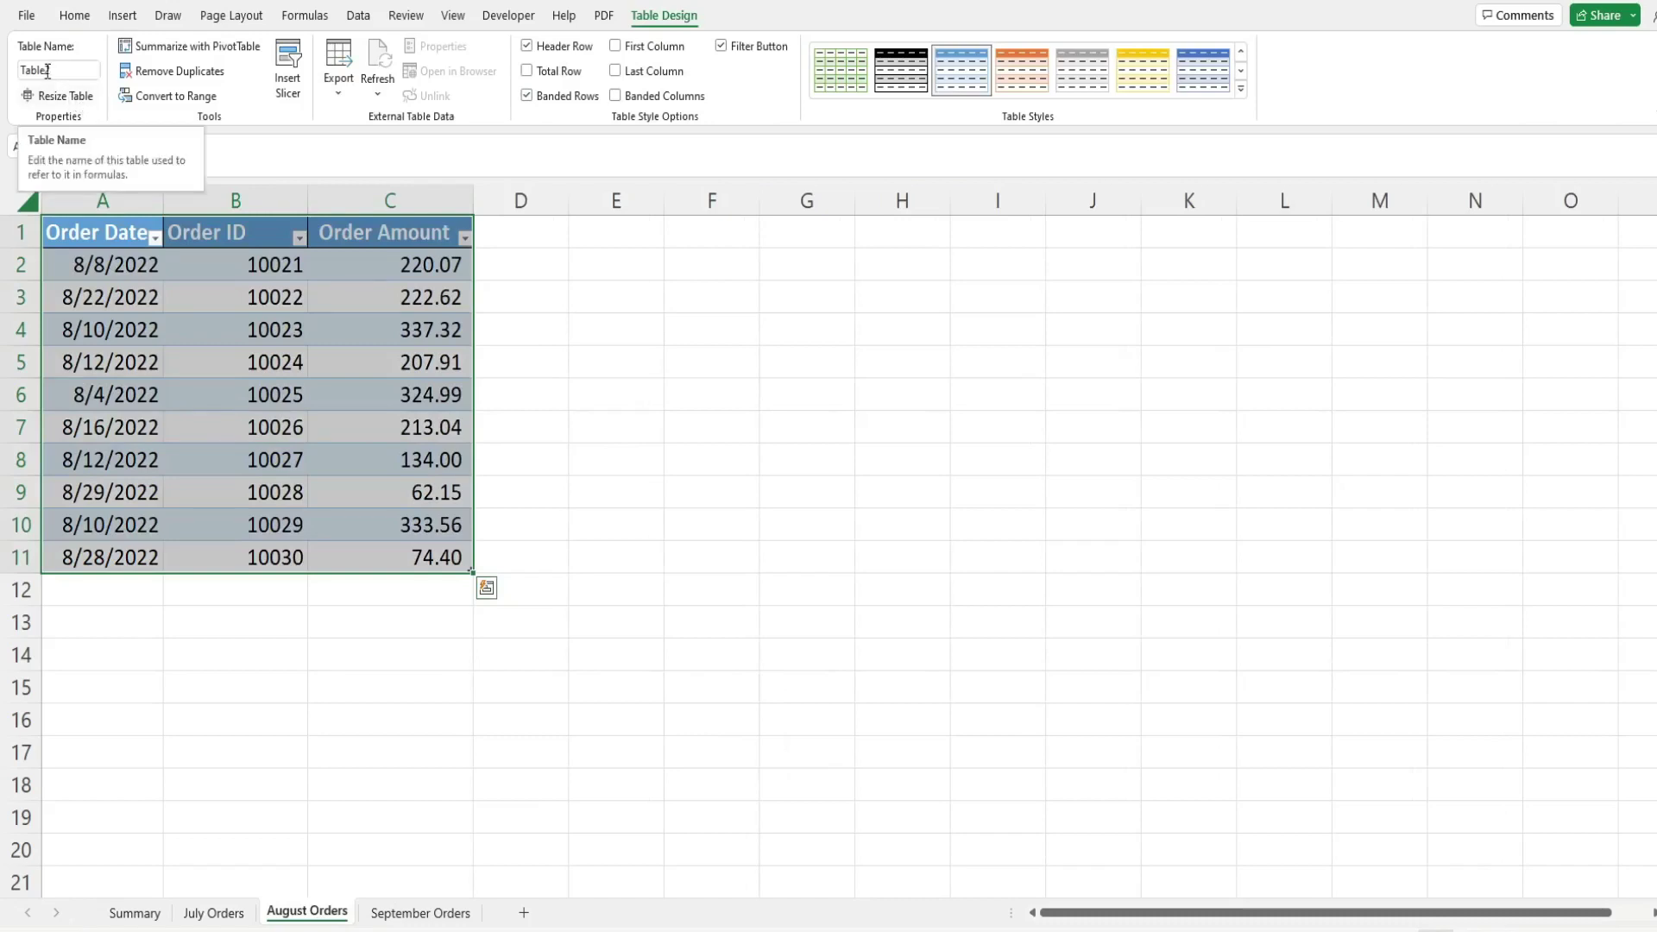
Step: Convert the September Orders data A1:C6 into Table3 and return to the Summary sheet
{"action": "left_click", "coordinate": [462, 922]}
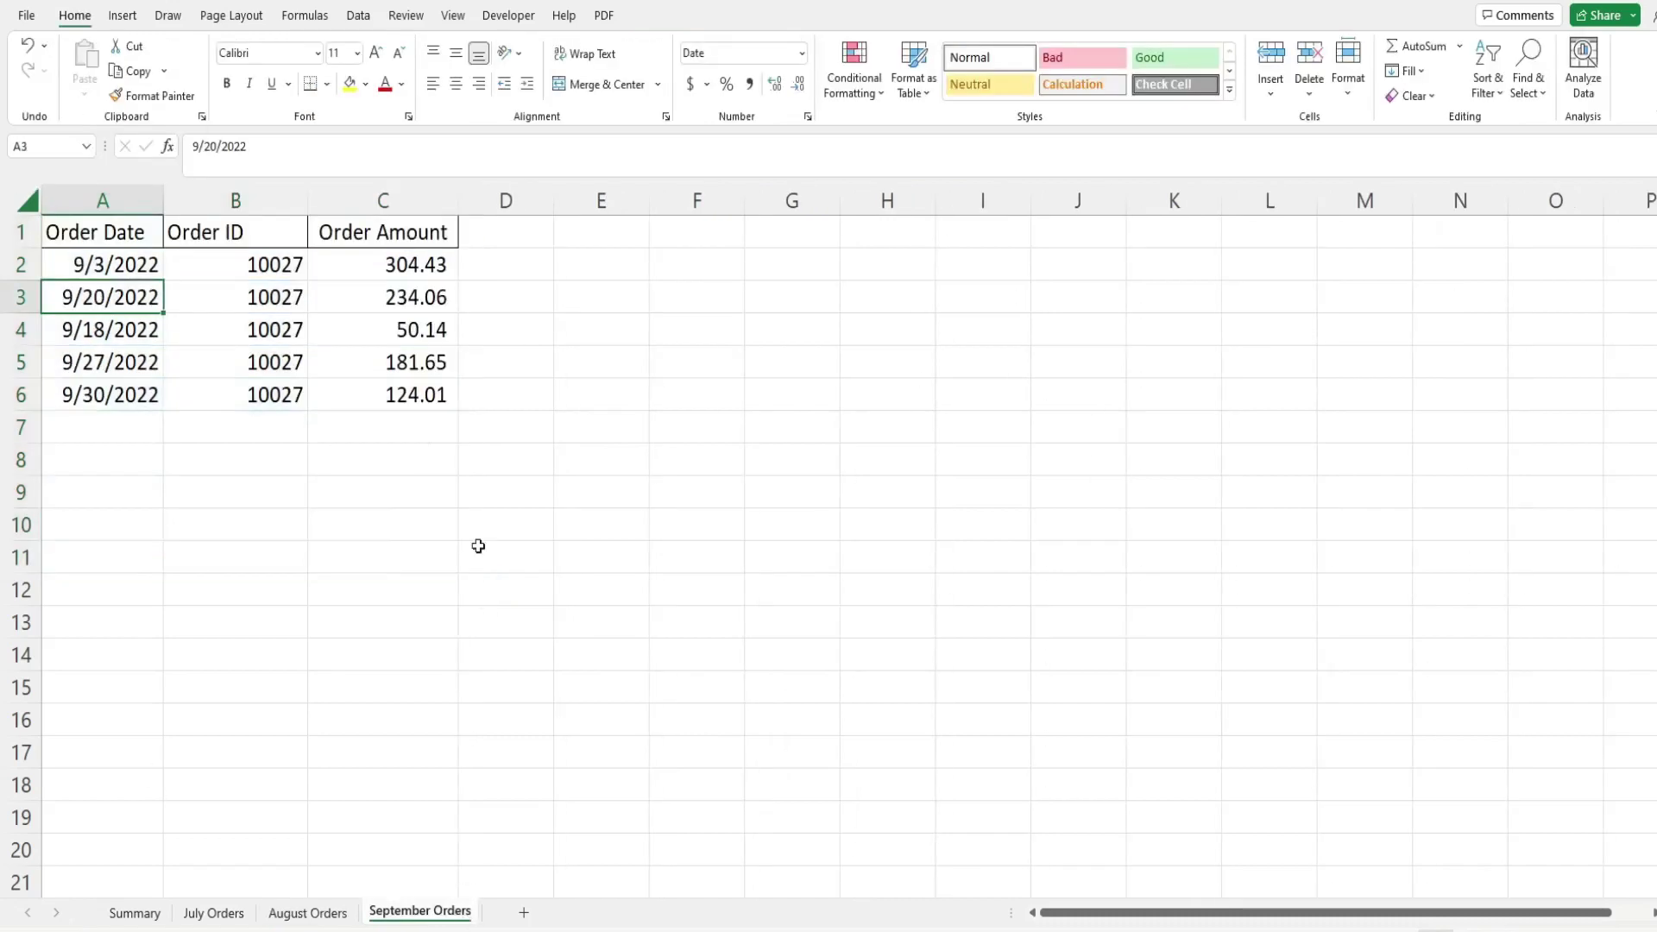
{"action": "left_click", "coordinate": [225, 332]}
{"action": "key", "text": "ctrl+t"}
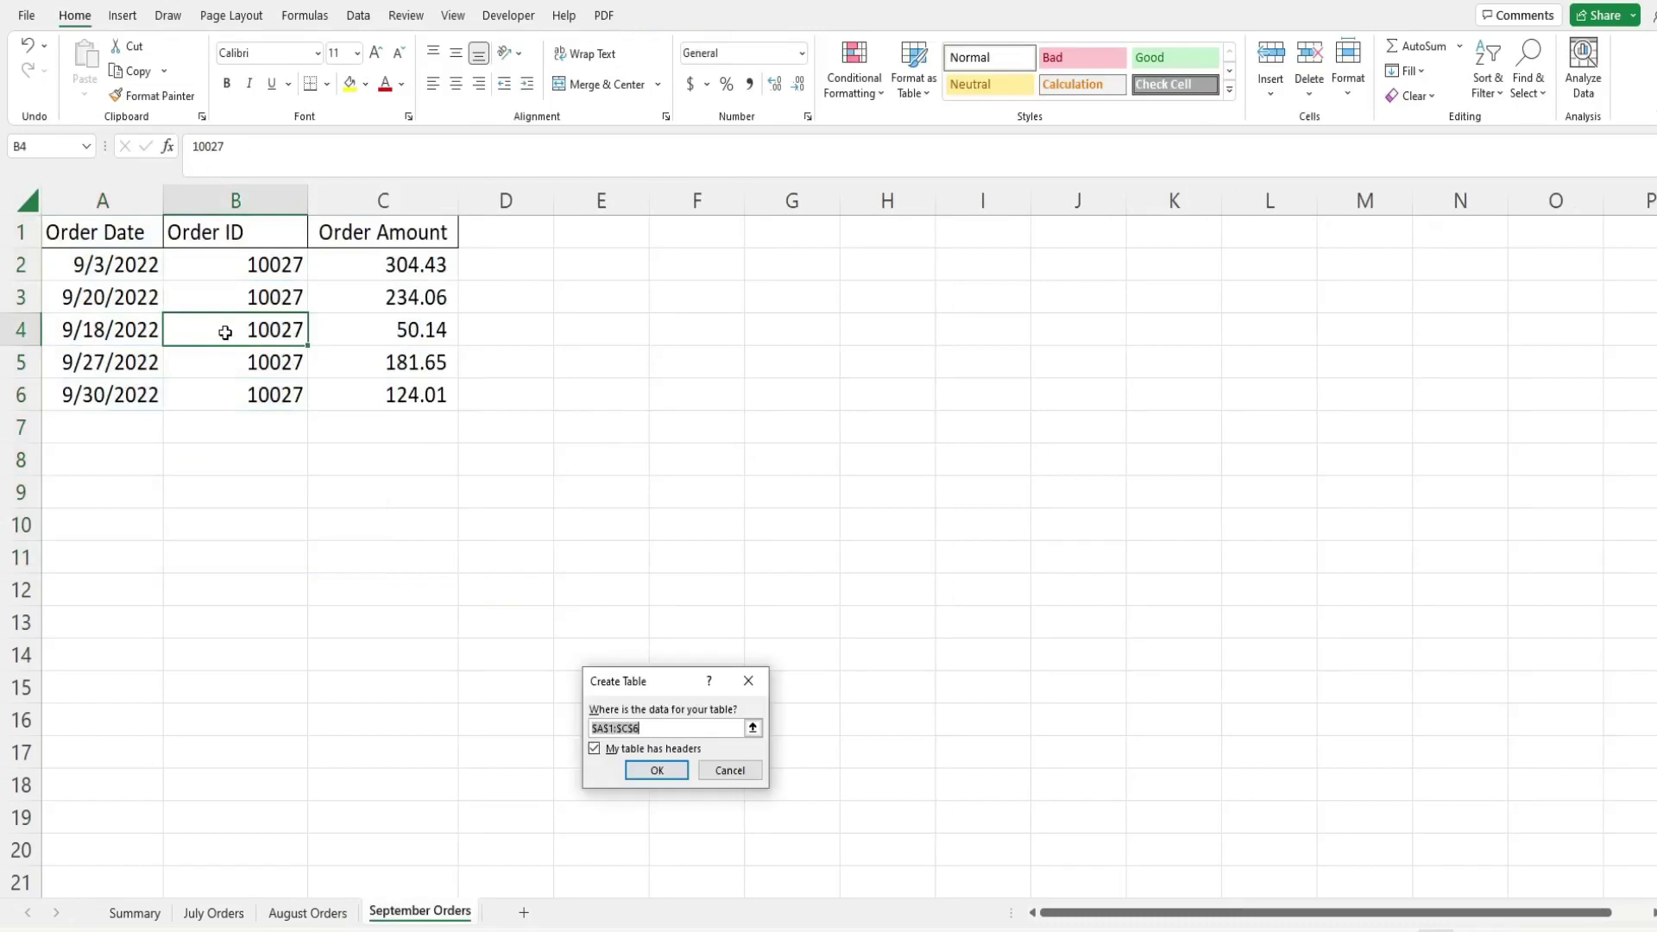
{"action": "left_click", "coordinate": [675, 767]}
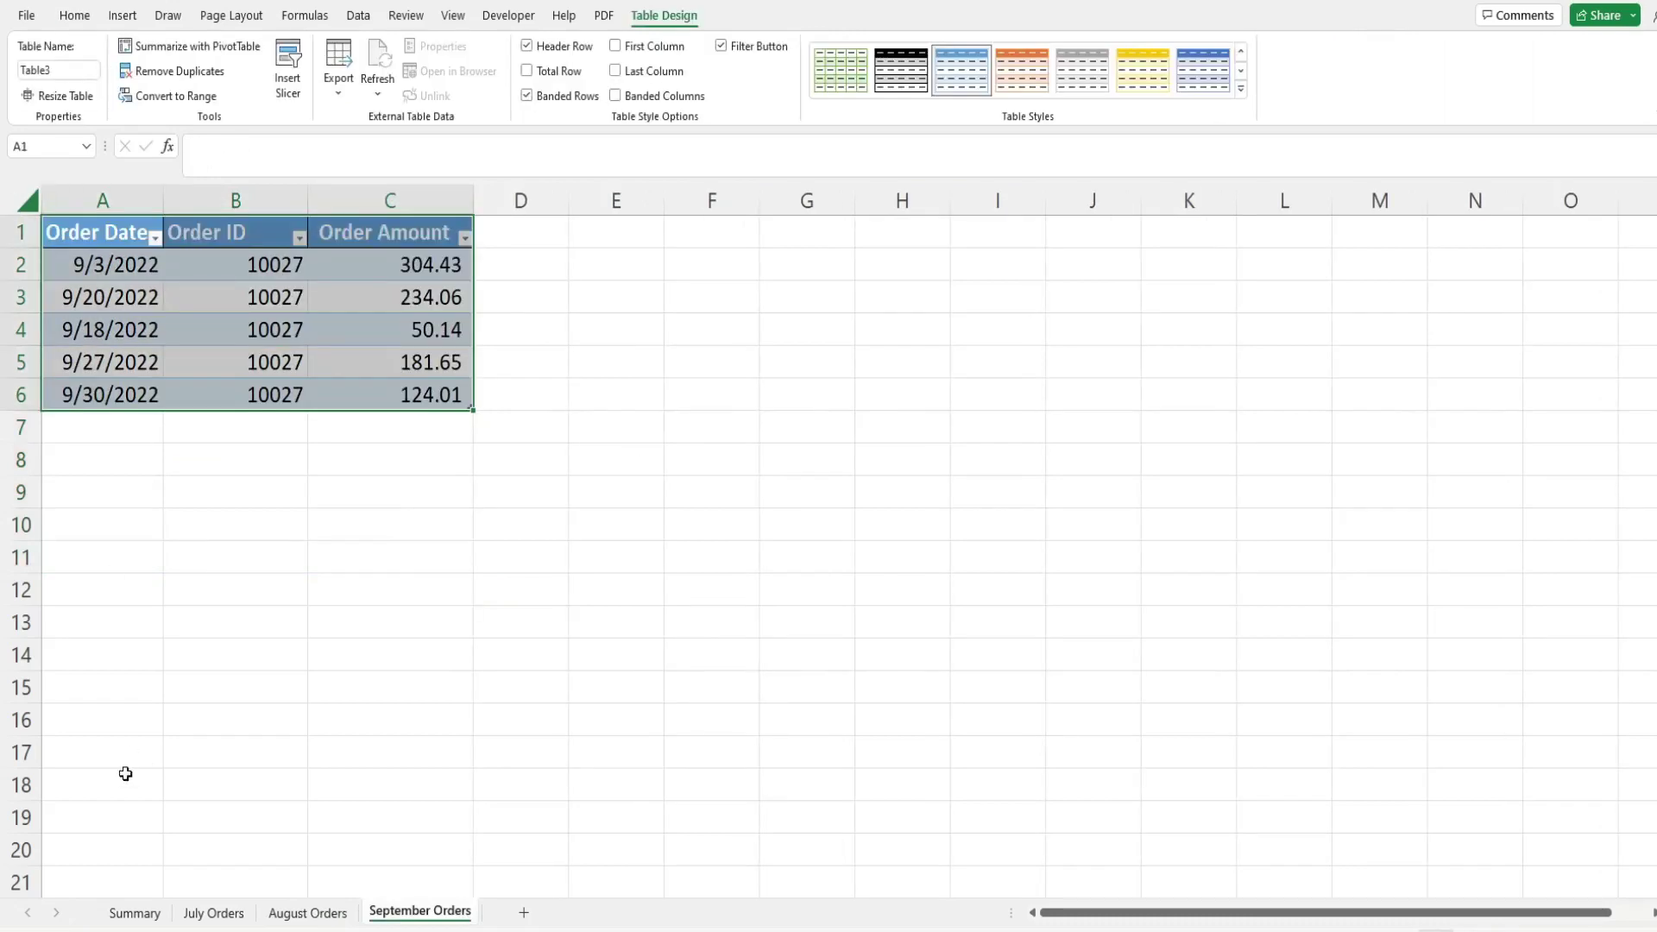
{"action": "left_click", "coordinate": [138, 913]}
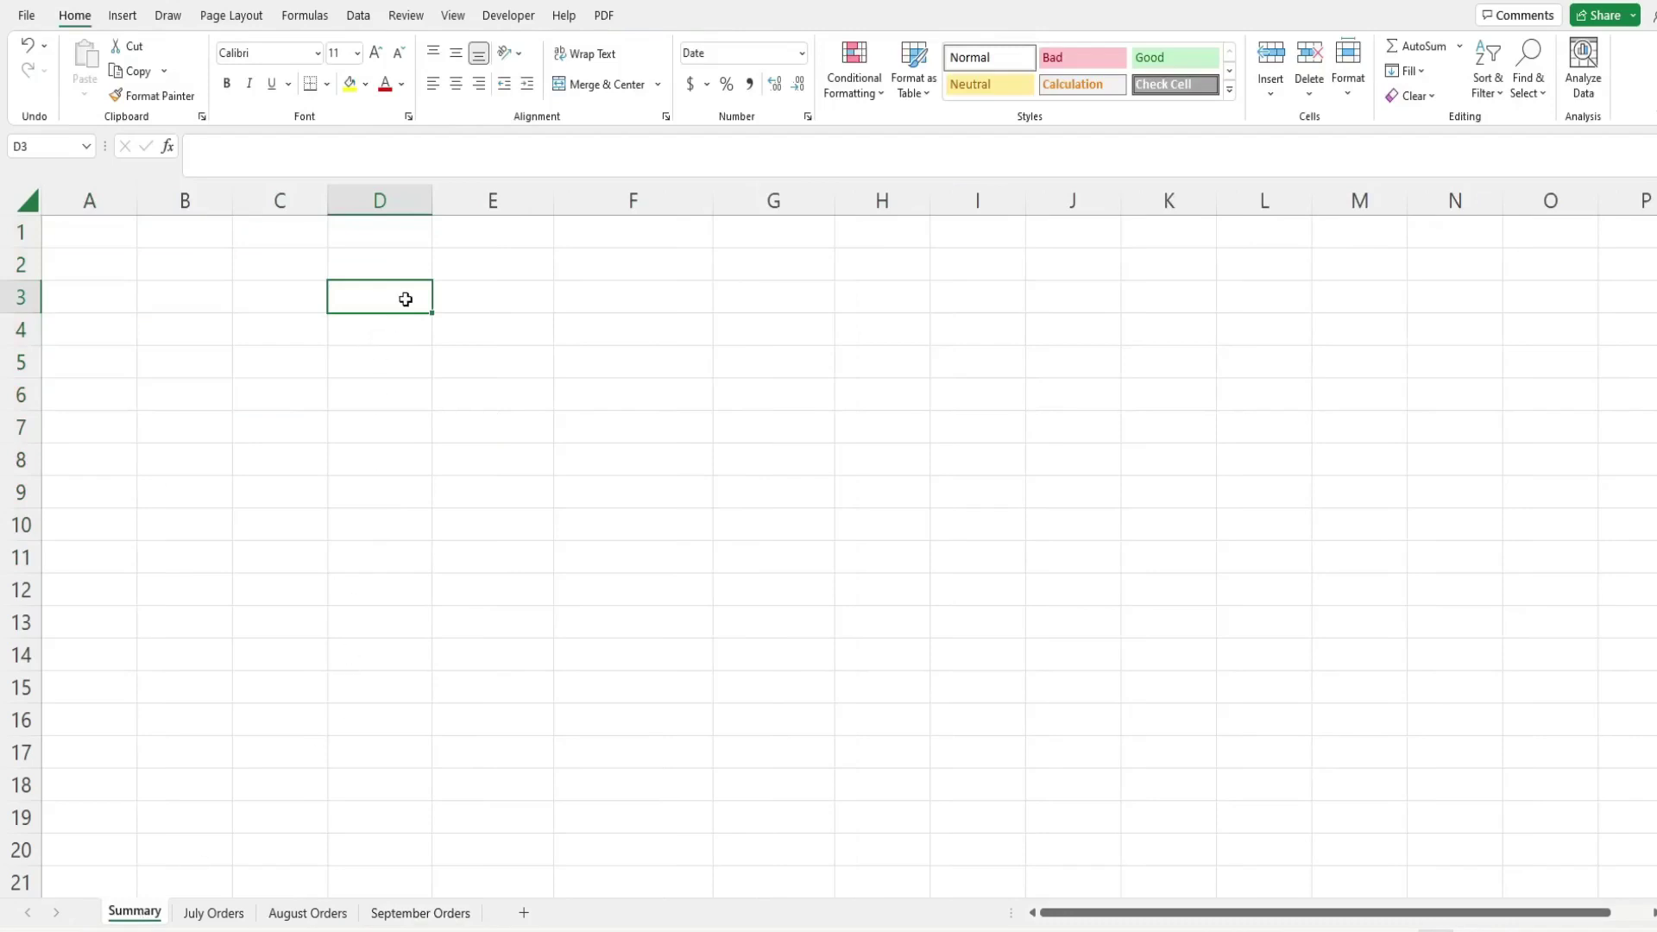
Step: Enter =VSTACK(Table1,Table2,Table3) in Summary cell D3 to stack all monthly orders
{"action": "type", "text": "=V"}
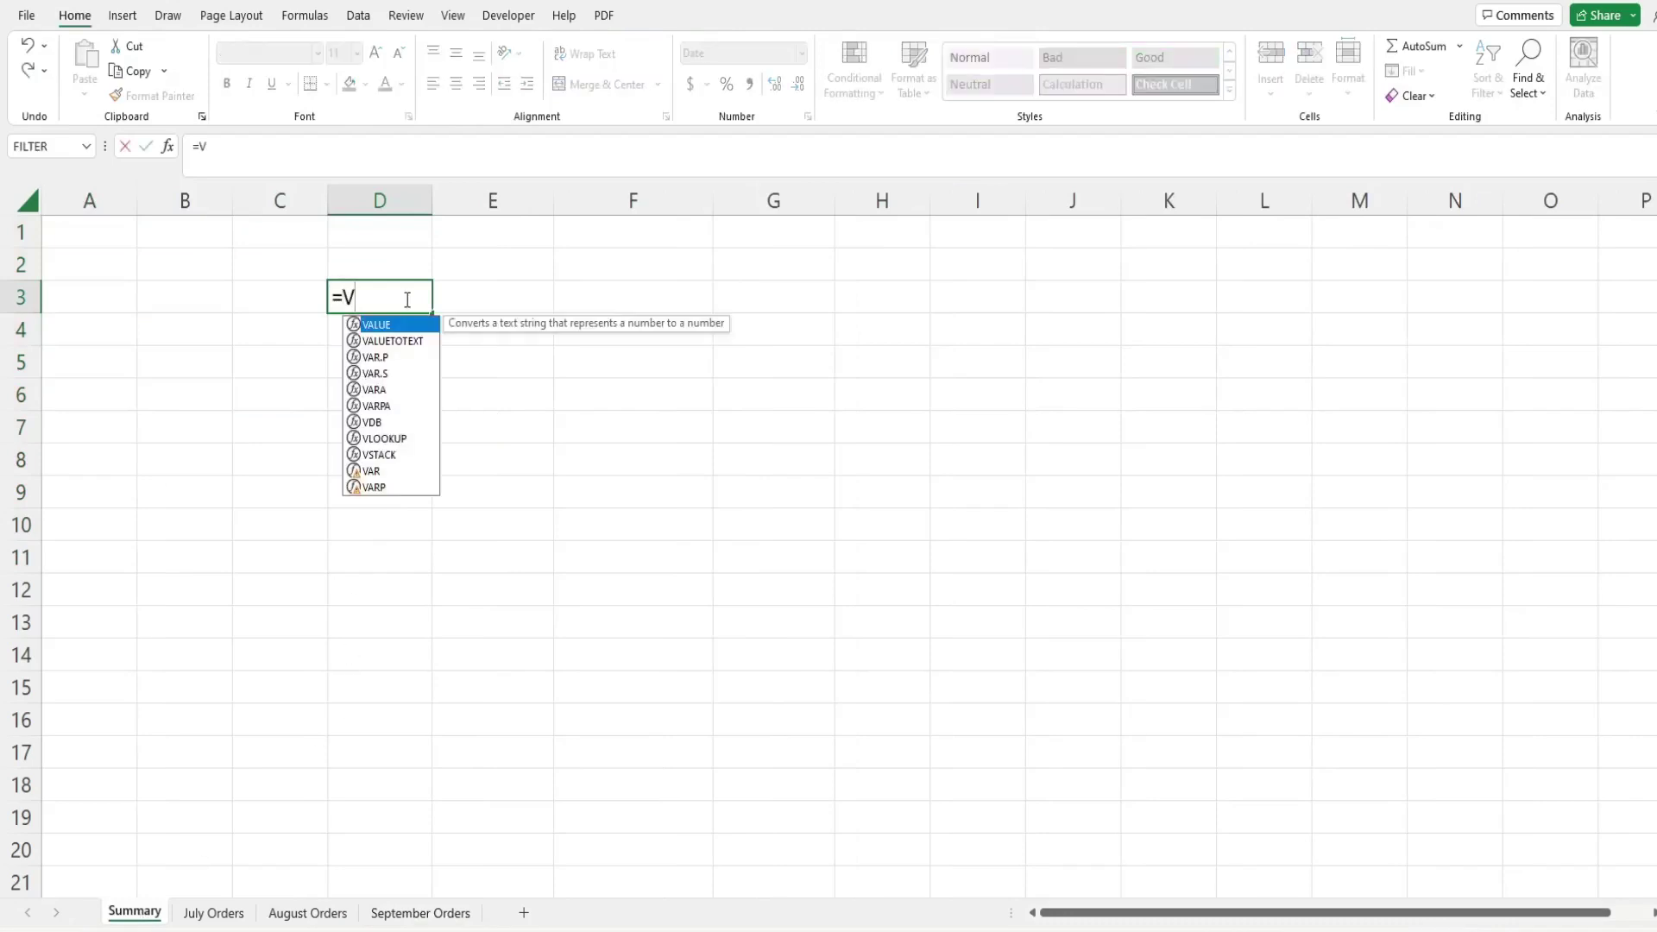
{"action": "type", "text": "ST"}
{"action": "key", "text": "Tab"}
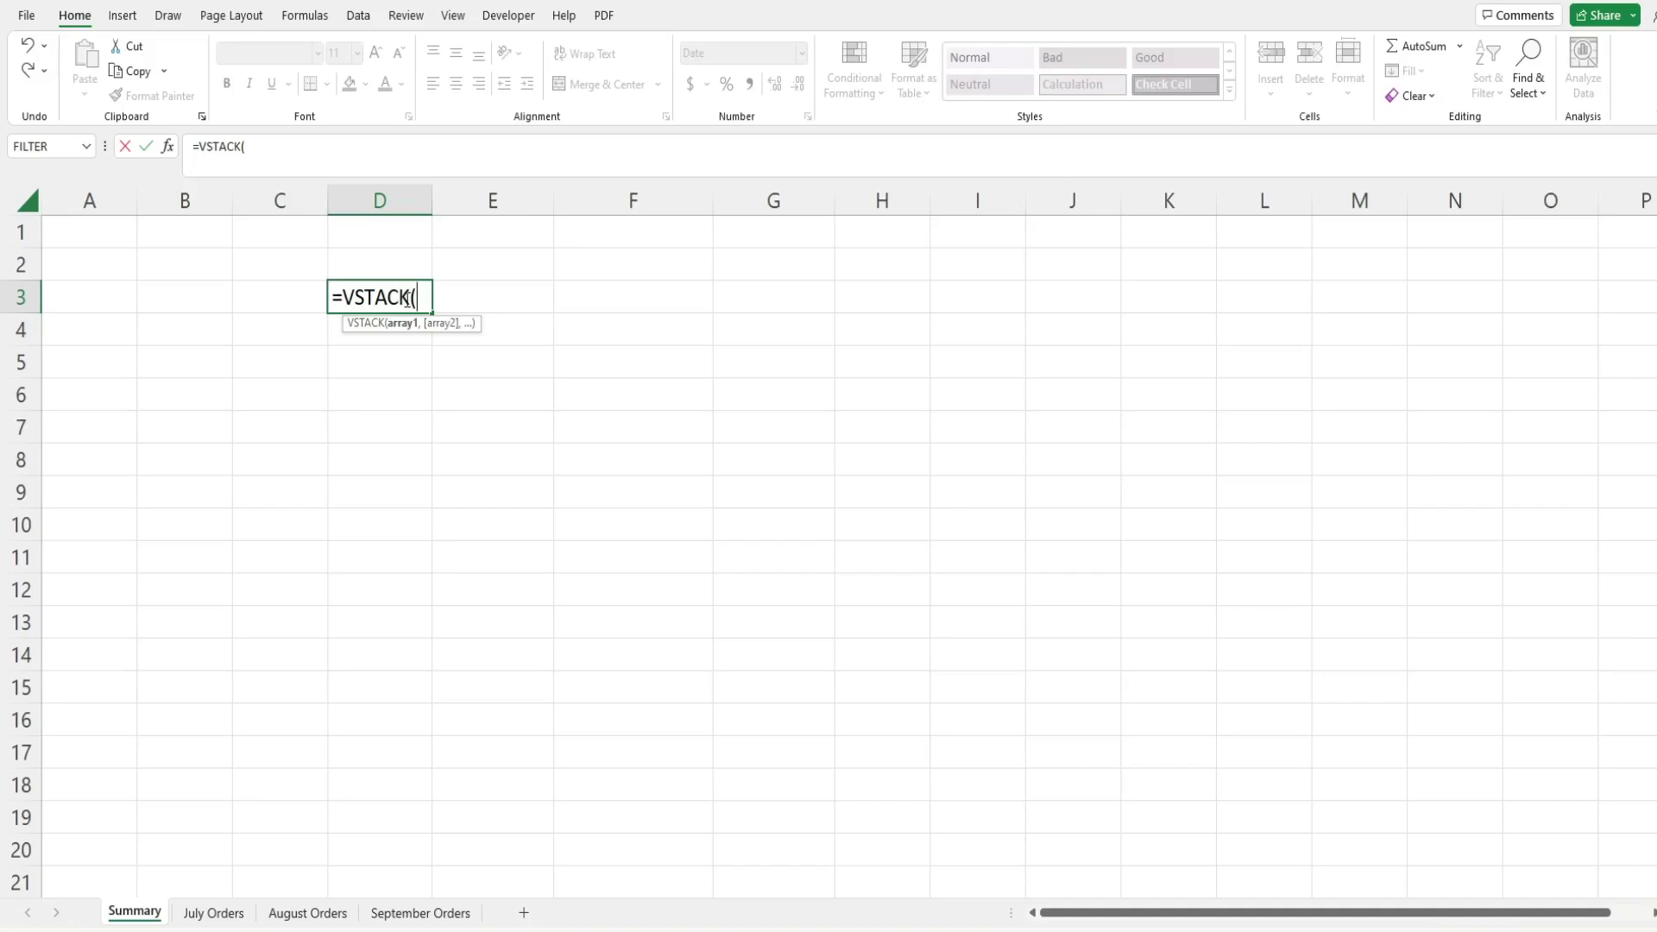
{"action": "type", "text": "T"}
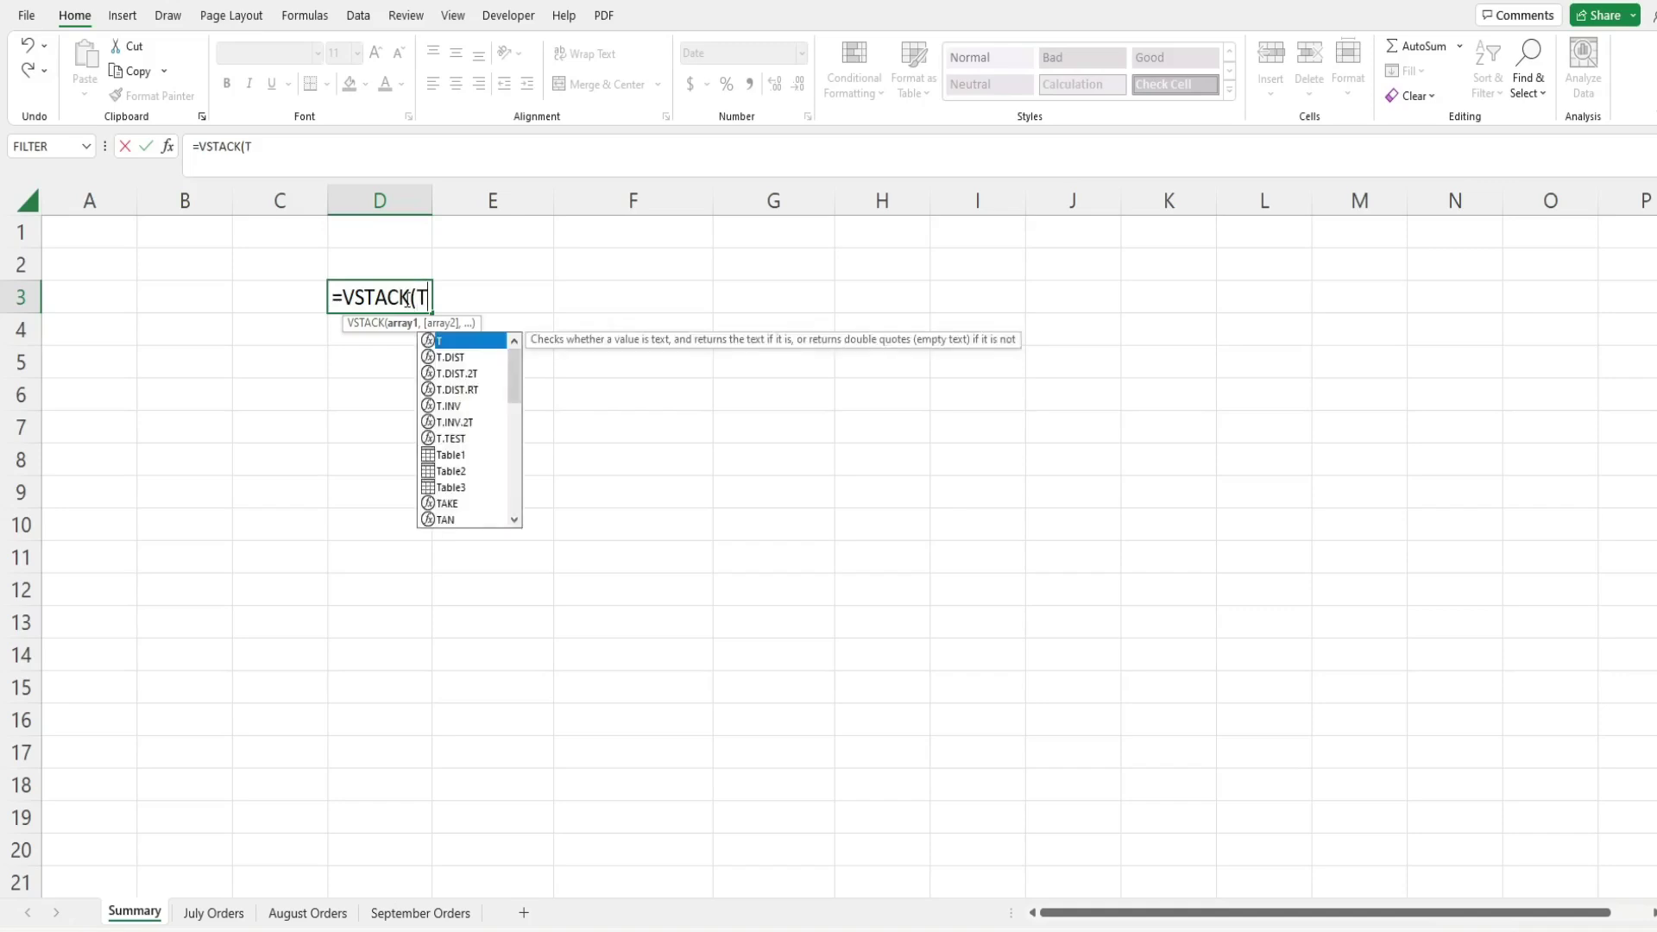
{"action": "type", "text": "a"}
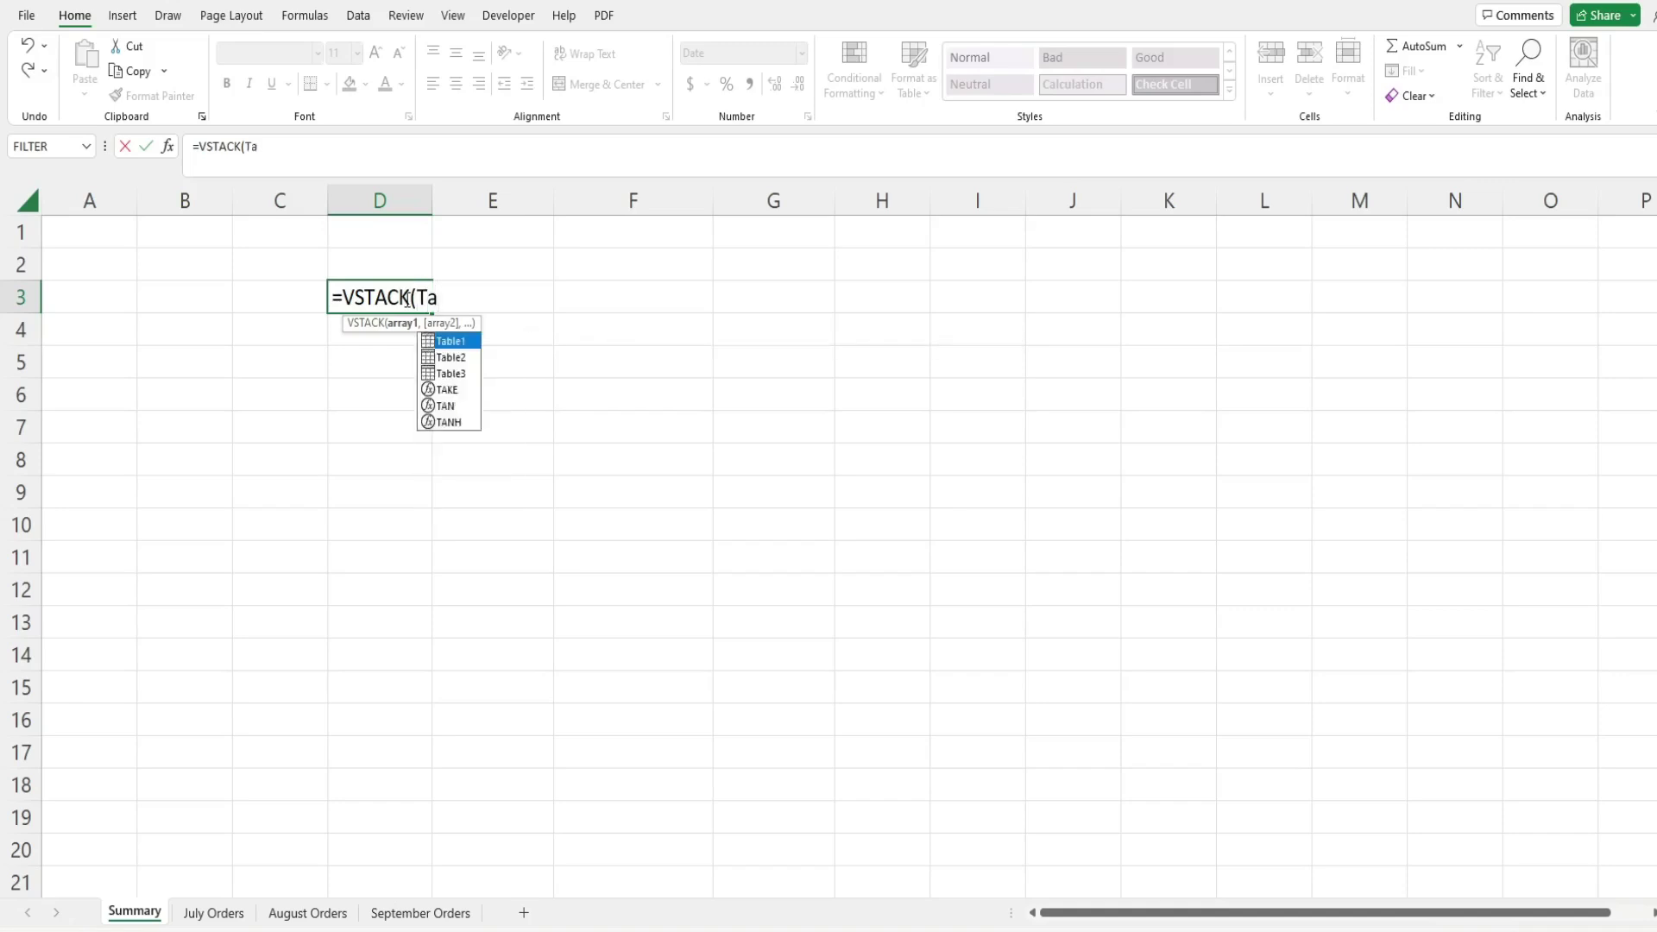
{"action": "key", "text": "Tab"}
{"action": "type", "text": ","}
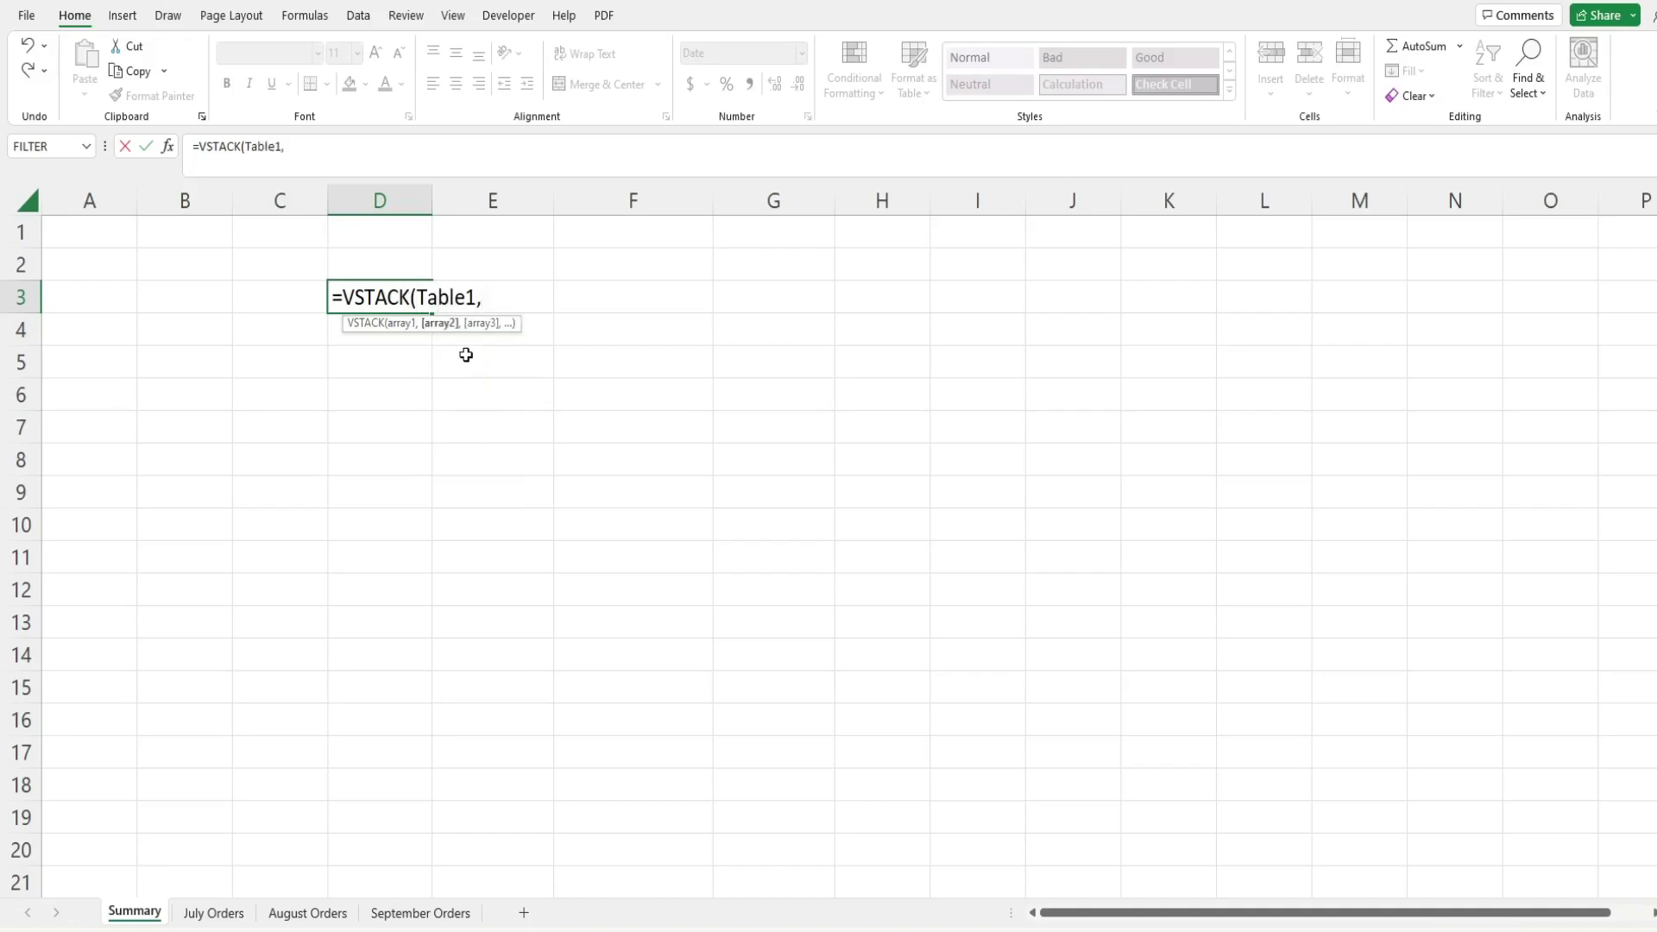
{"action": "type", "text": "ta"}
{"action": "key", "text": "Down"}
{"action": "key", "text": "Tab"}
{"action": "type", "text": ",tab"}
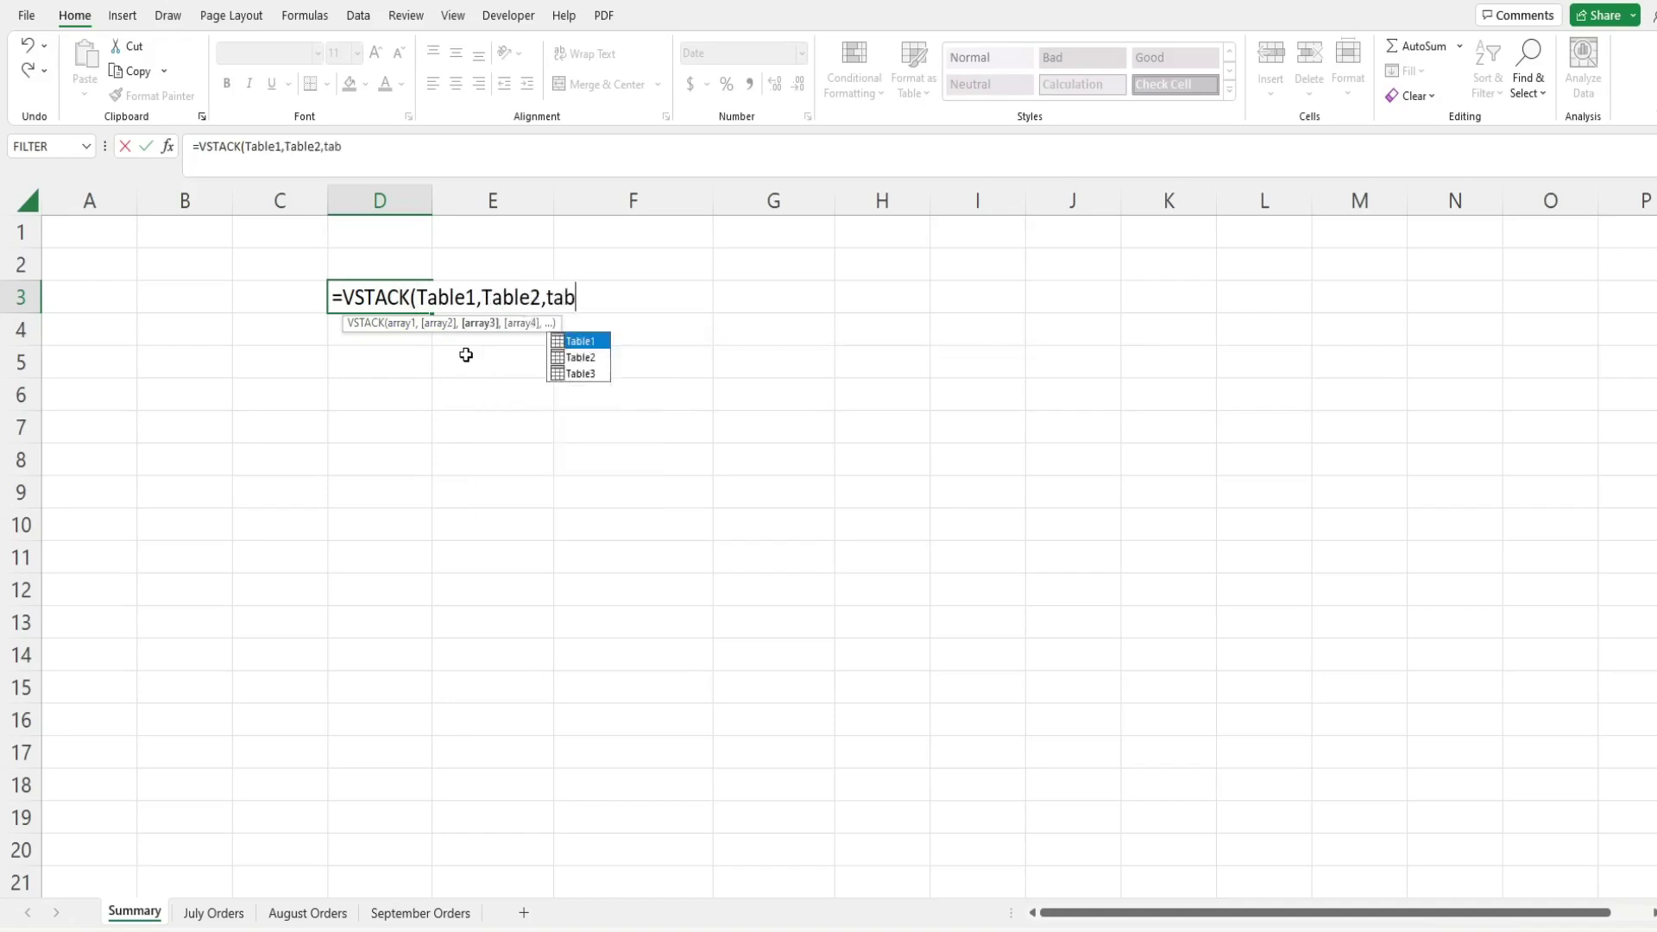
{"action": "key", "text": "Down"}
{"action": "key", "text": "Down"}
{"action": "key", "text": "Tab"}
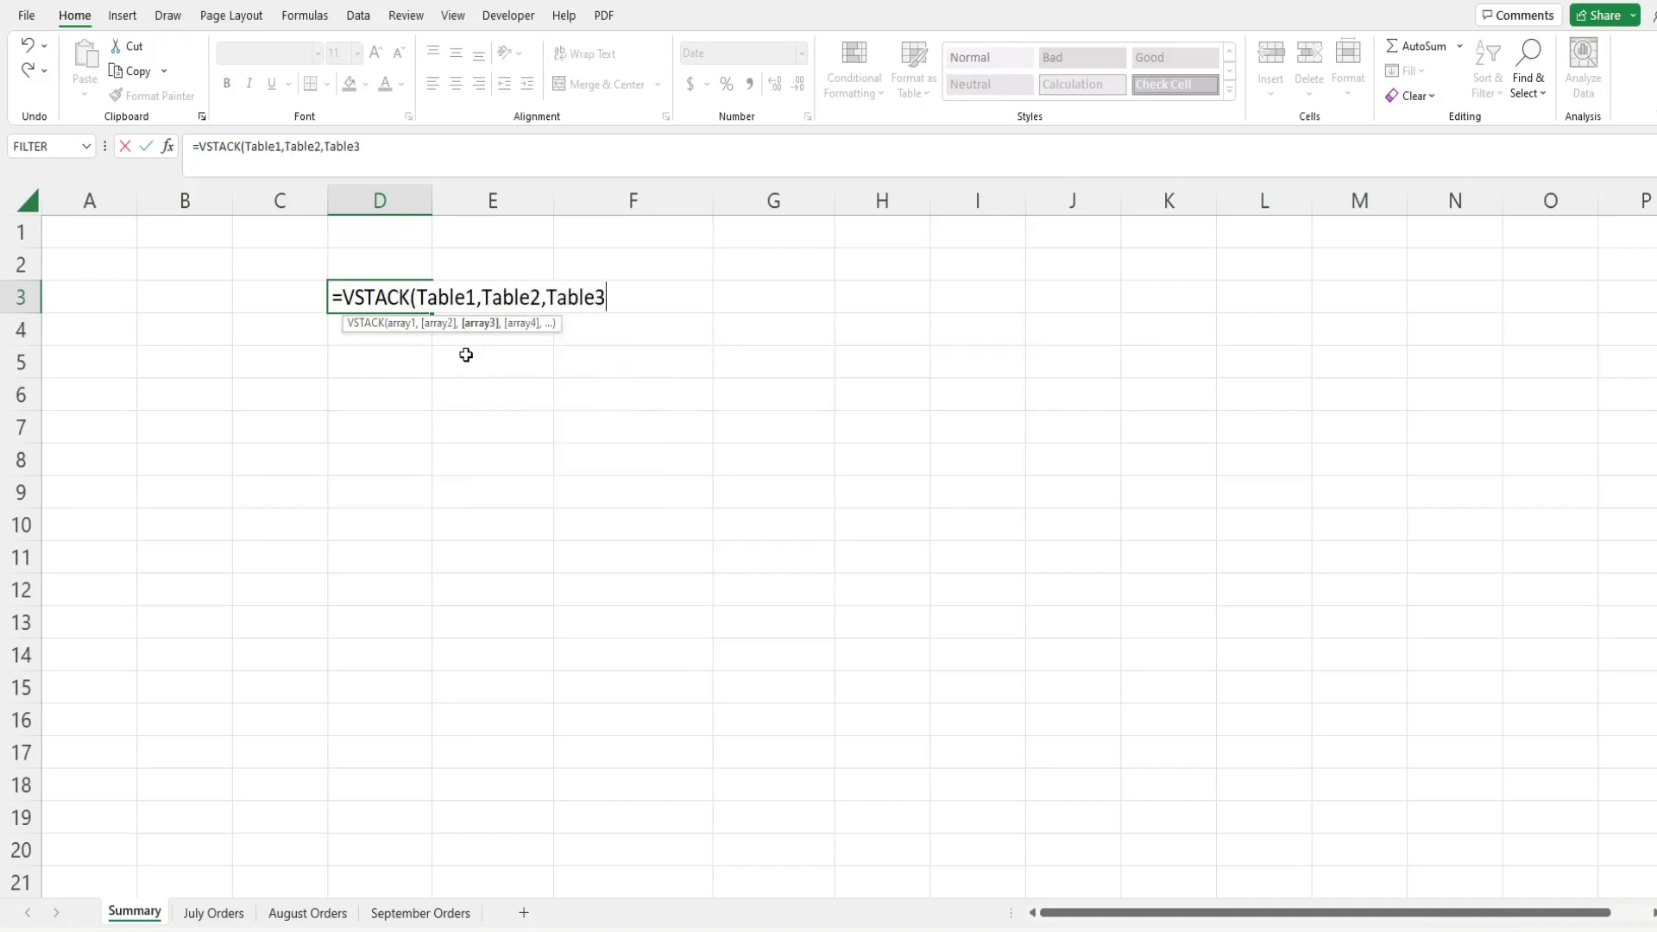
{"action": "type", "text": ")"}
{"action": "key", "text": "Return"}
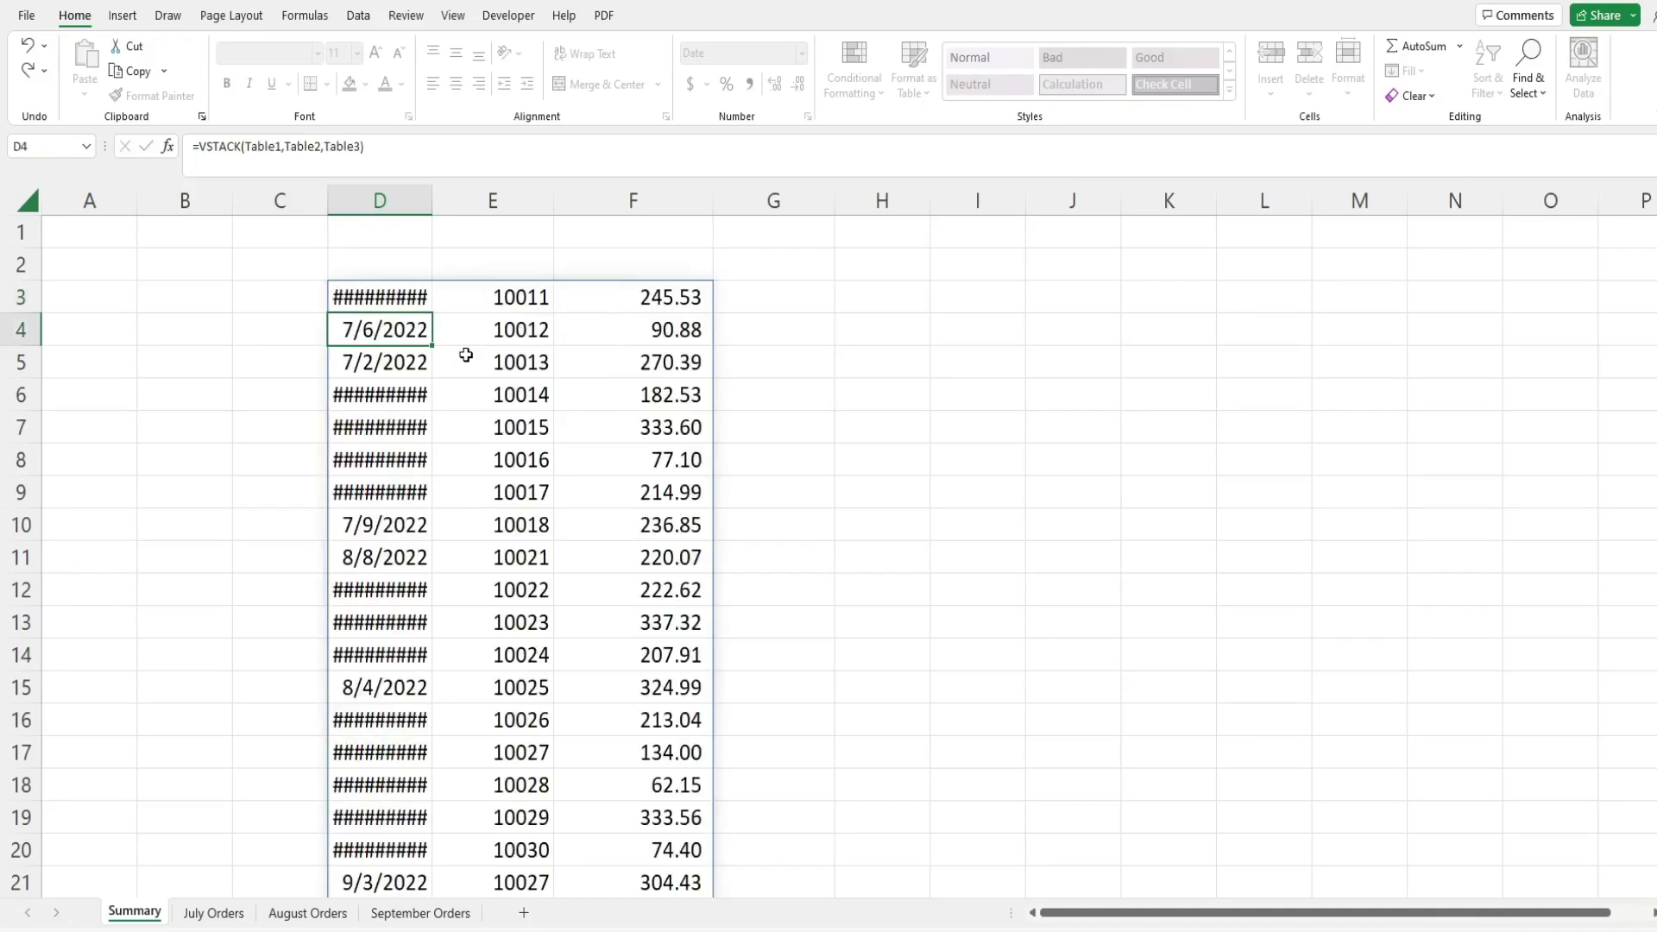
Step: Autofit column D so the stacked order dates display fully, then reselect D3
{"action": "double_click", "coordinate": [434, 200]}
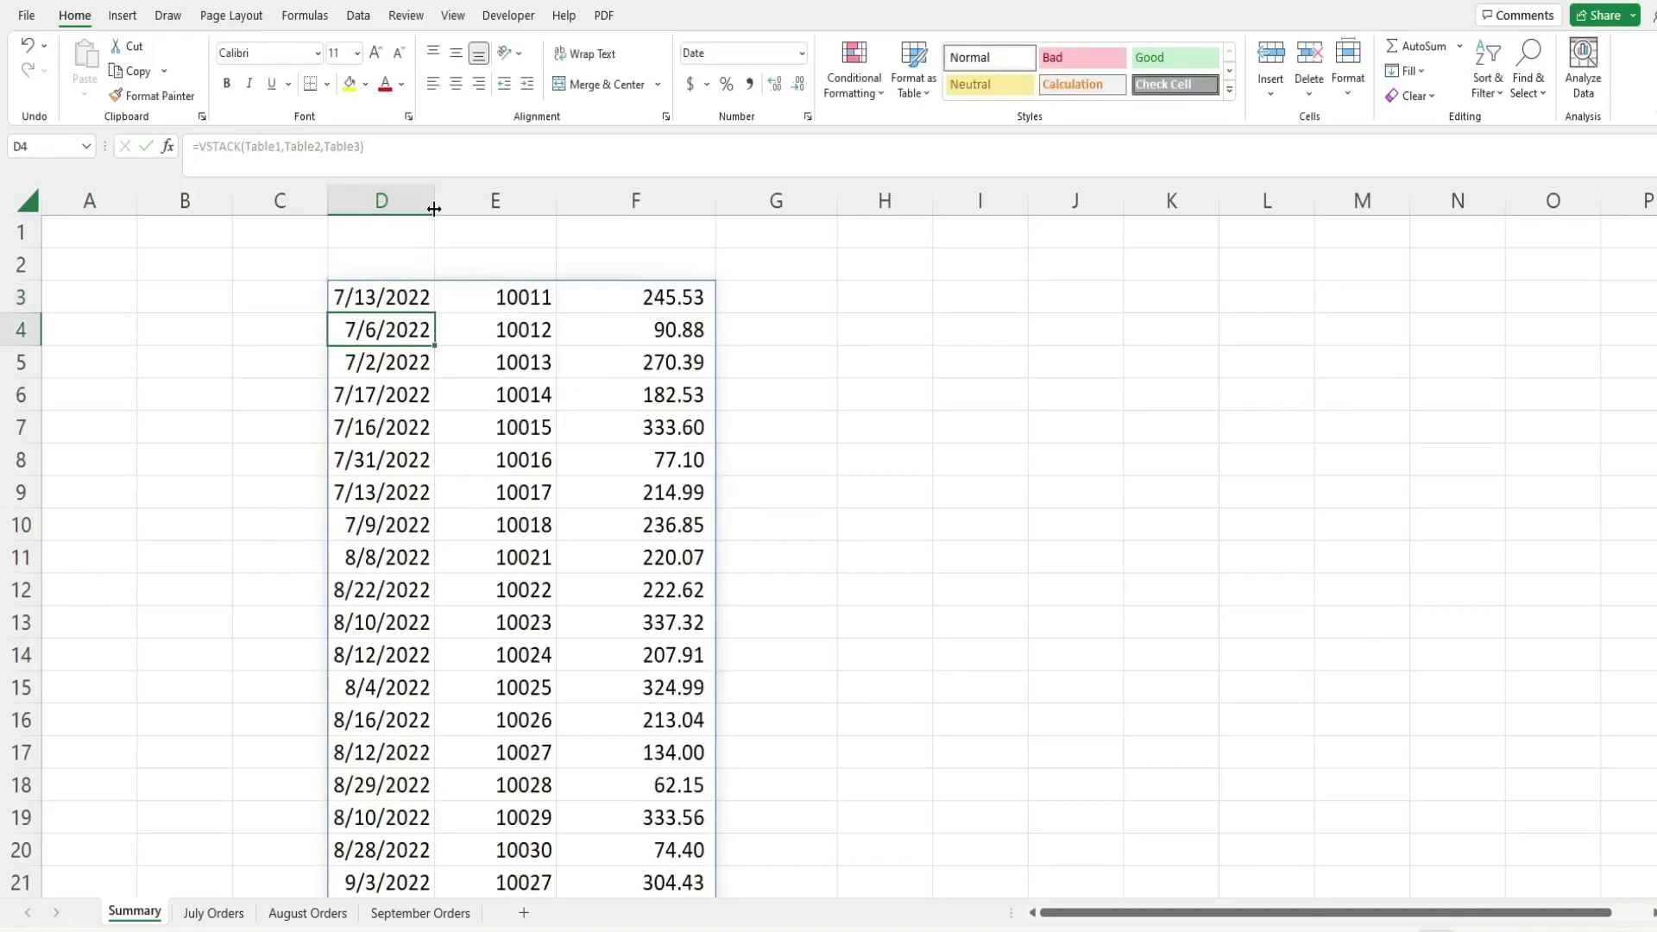
{"action": "scroll", "coordinate": [510, 471], "scroll_direction": "down", "scroll_amount": 2}
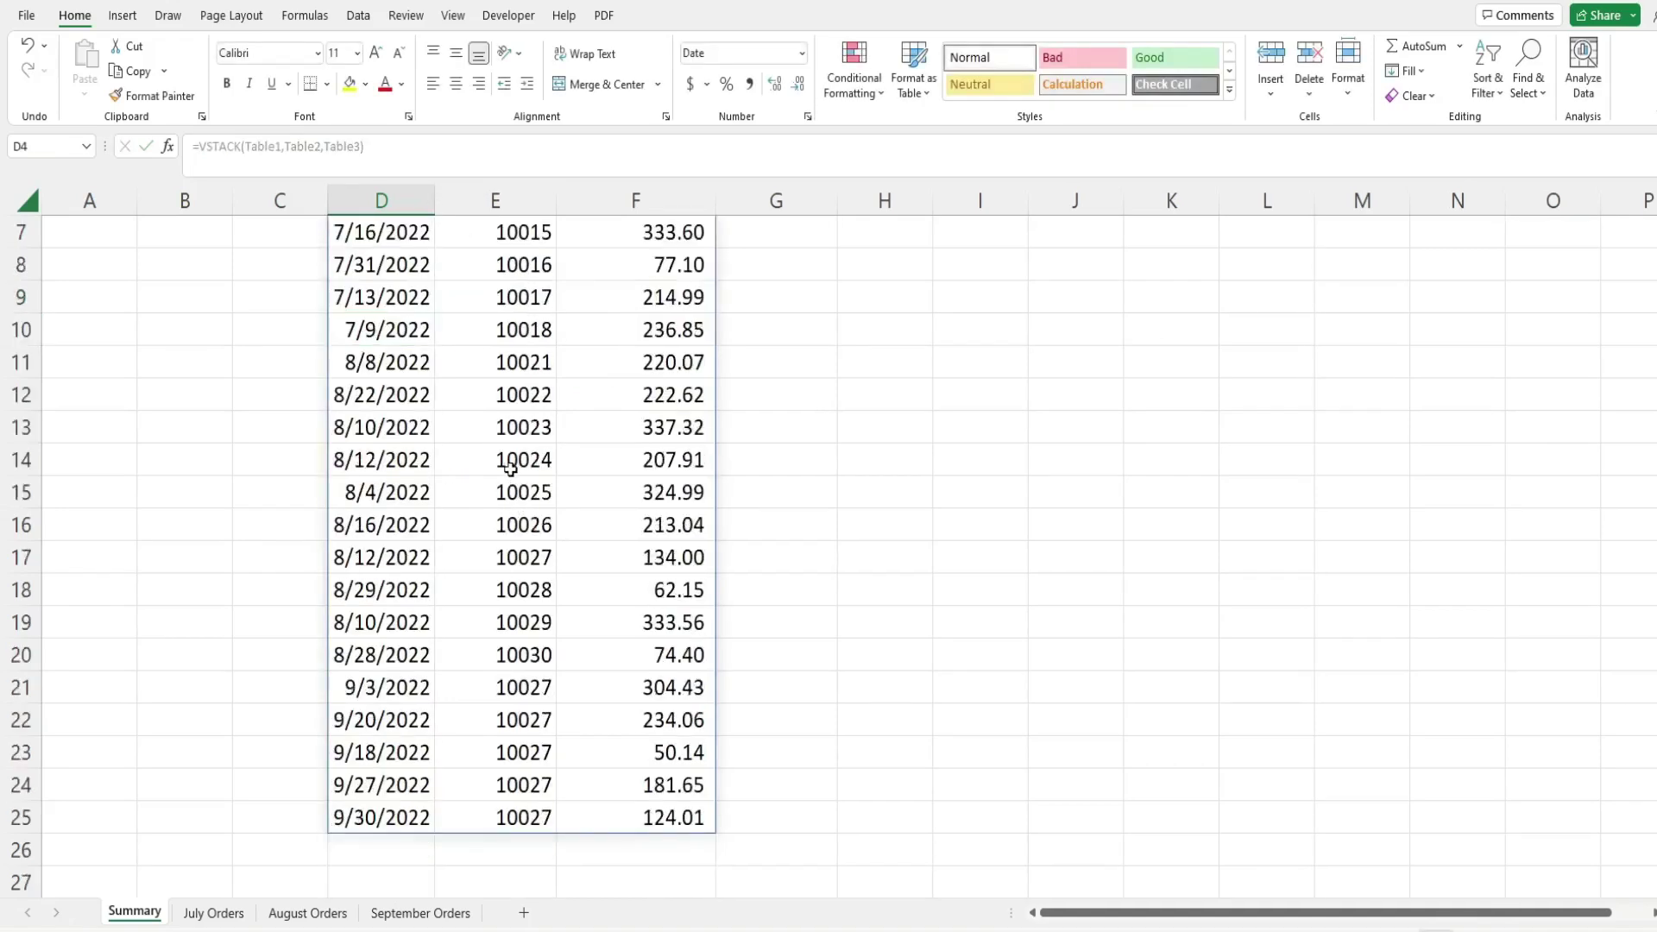
{"action": "scroll", "coordinate": [510, 469], "scroll_direction": "up", "scroll_amount": 2}
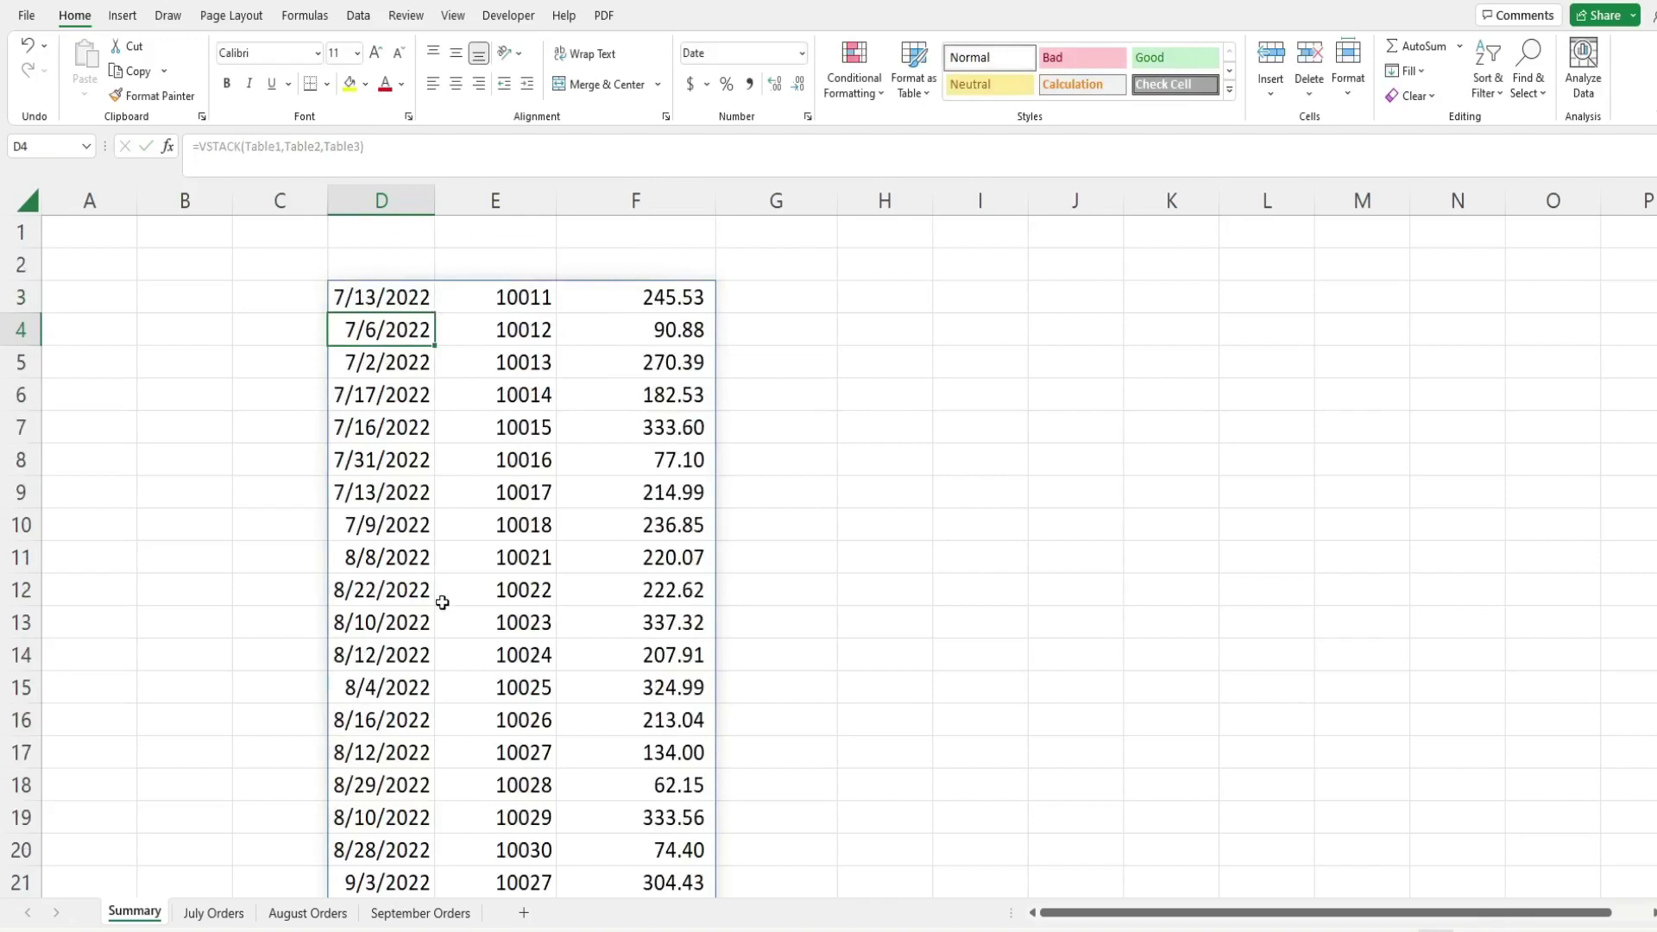
{"action": "scroll", "coordinate": [442, 602], "scroll_direction": "down", "scroll_amount": 3}
{"action": "scroll", "coordinate": [441, 599], "scroll_direction": "up", "scroll_amount": 3}
{"action": "left_click", "coordinate": [373, 290]}
Step: Wrap the D3 formula in FILTER, keeping VSTACK(Table1,Table2,Table3) as its array
{"action": "key", "text": "F2"}
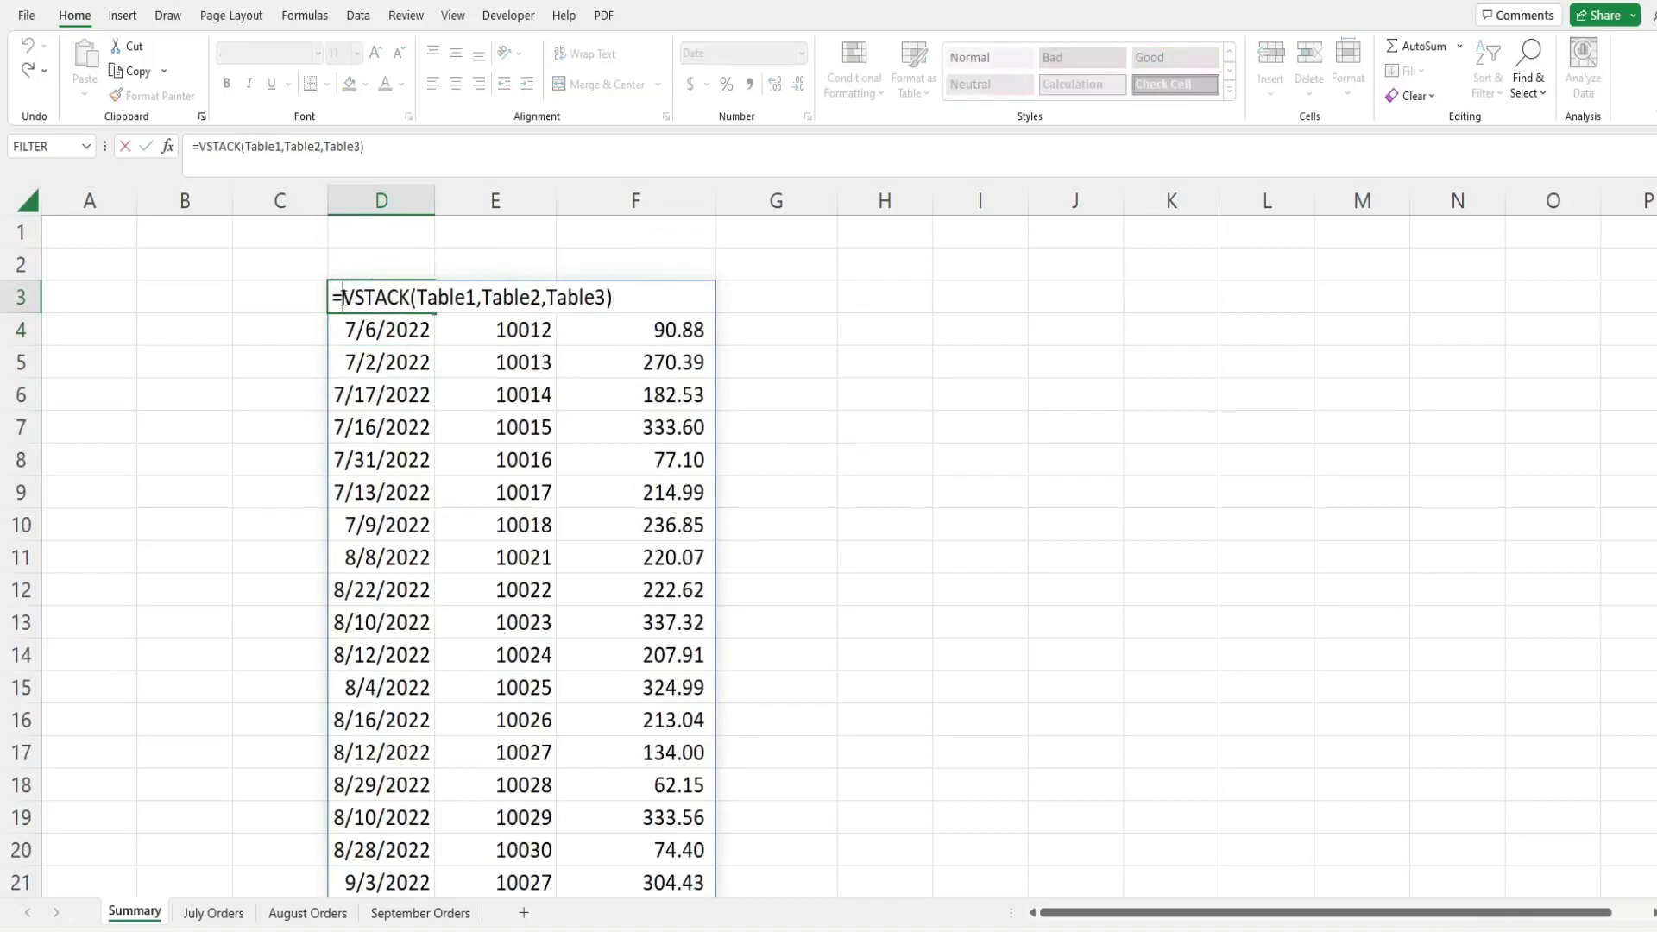
{"action": "type", "text": "Fi"}
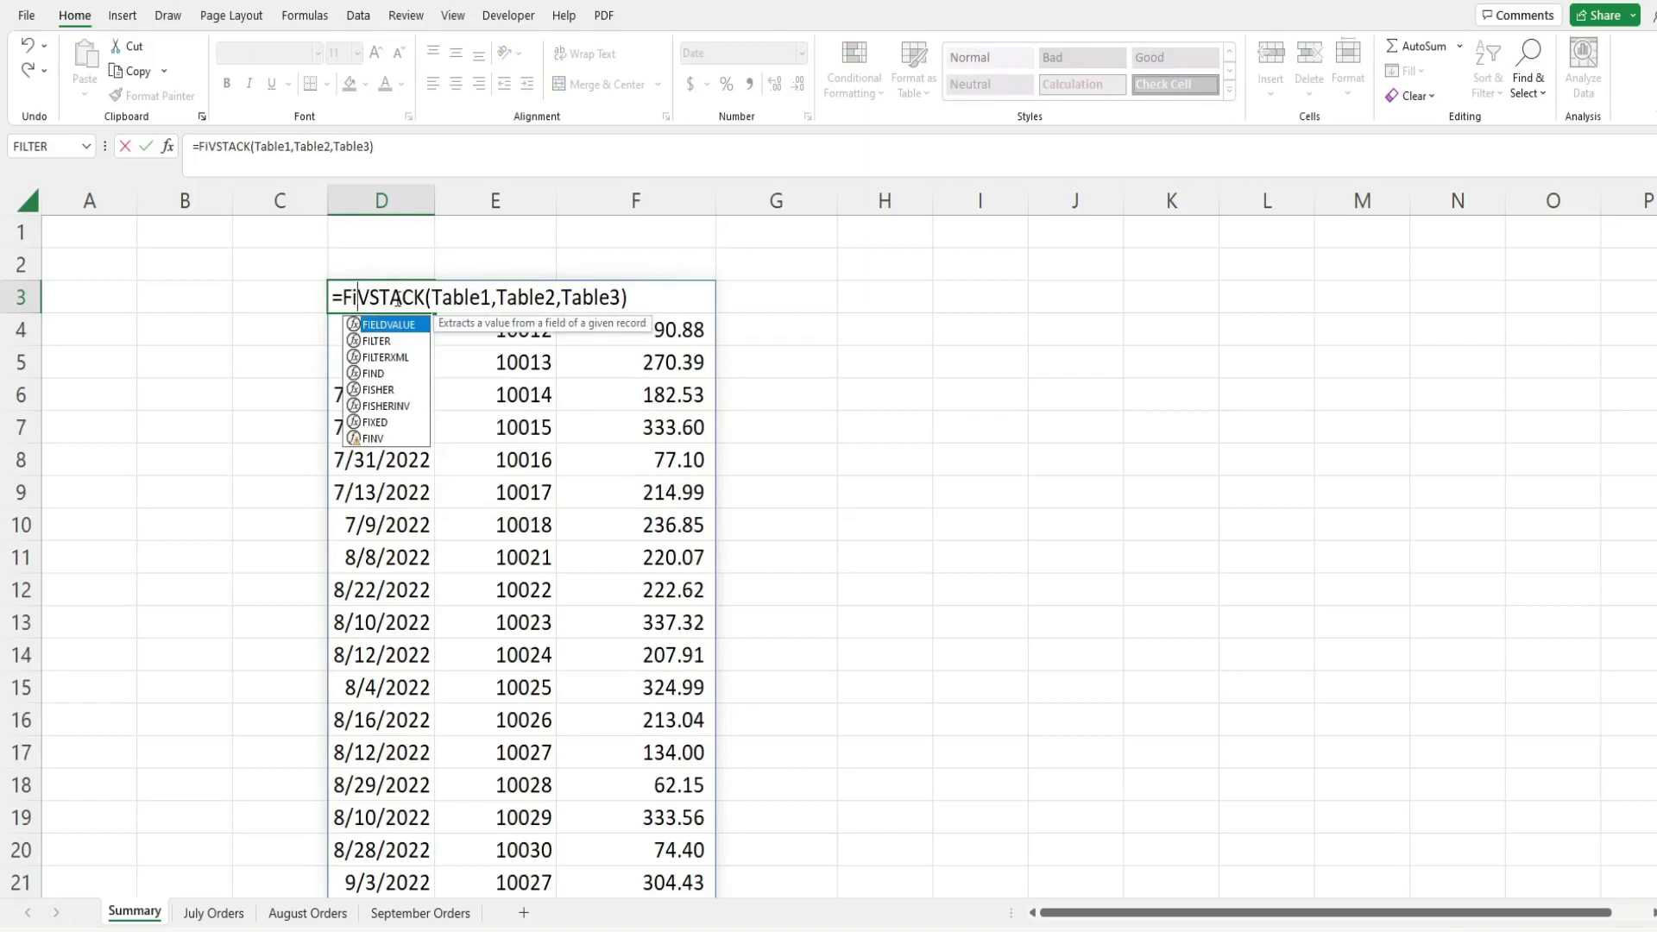
{"action": "key", "text": "Down"}
{"action": "key", "text": "Tab"}
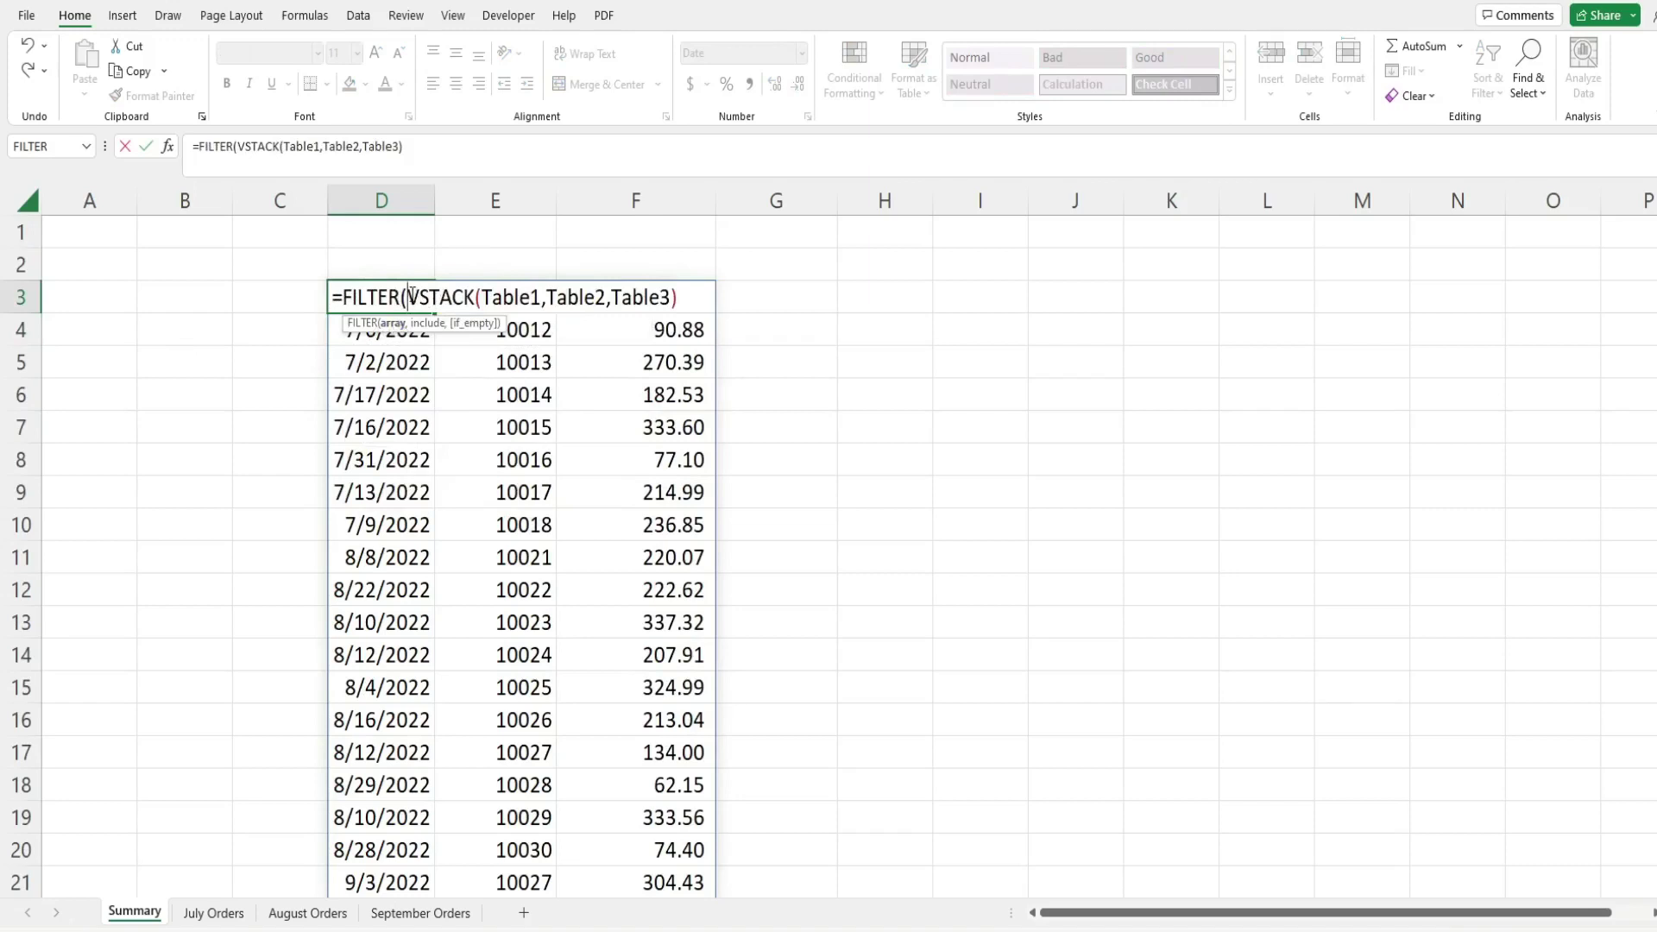
{"action": "left_click_drag", "start_coordinate": [670, 296], "coordinate": [405, 295]}
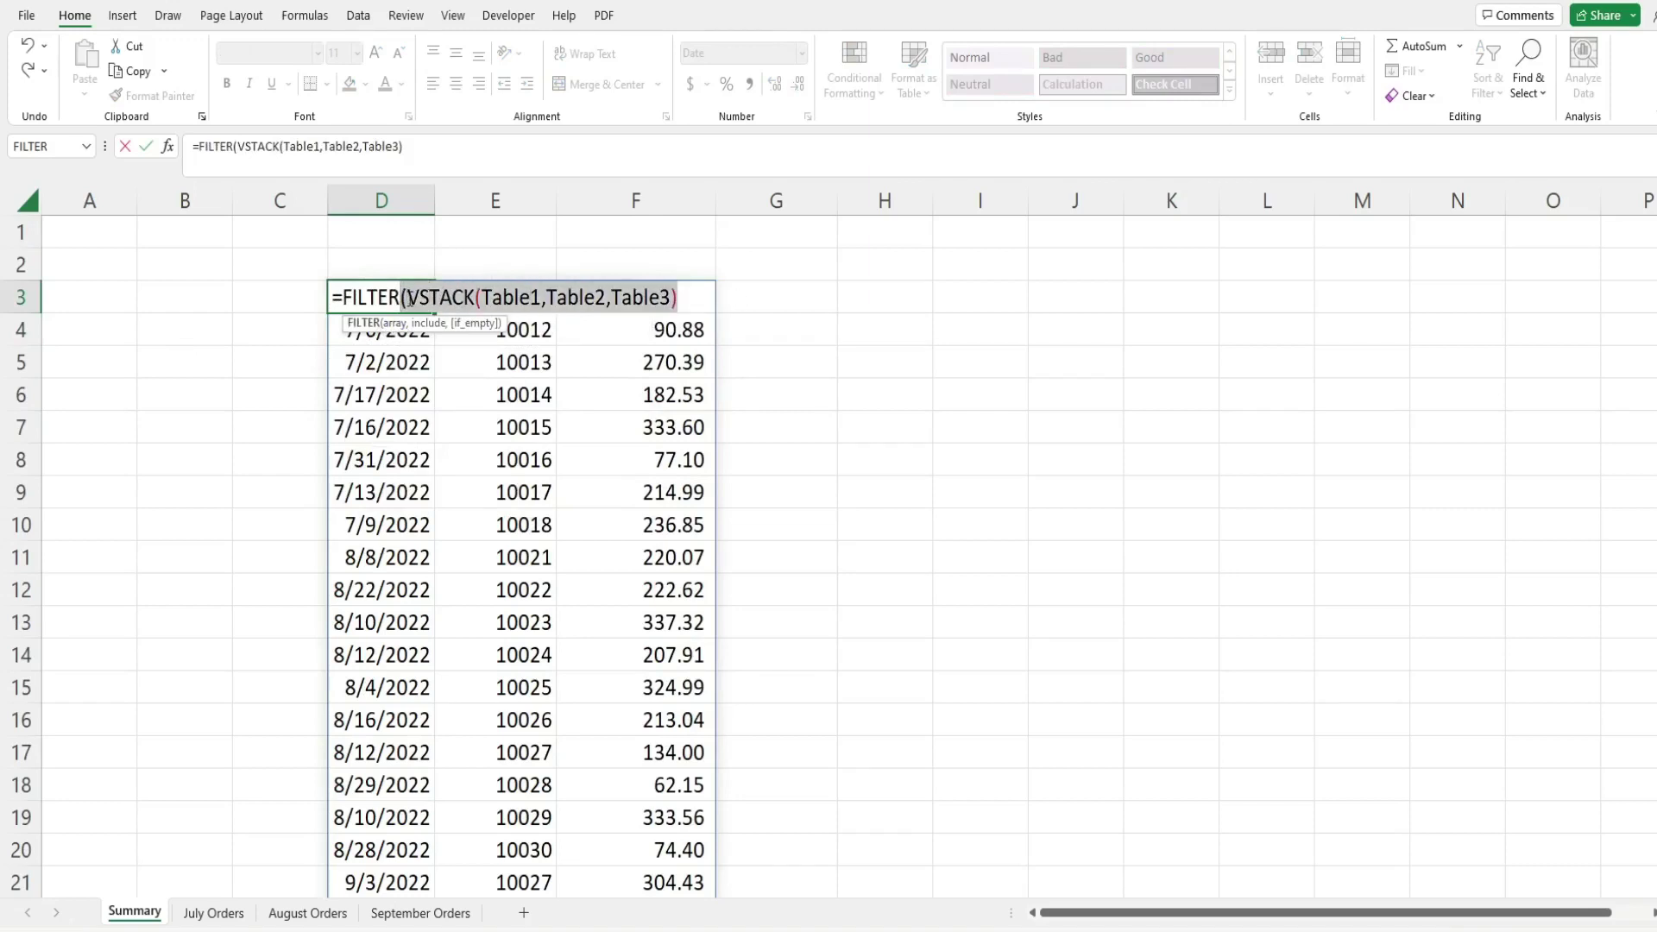
{"action": "left_click", "coordinate": [683, 300]}
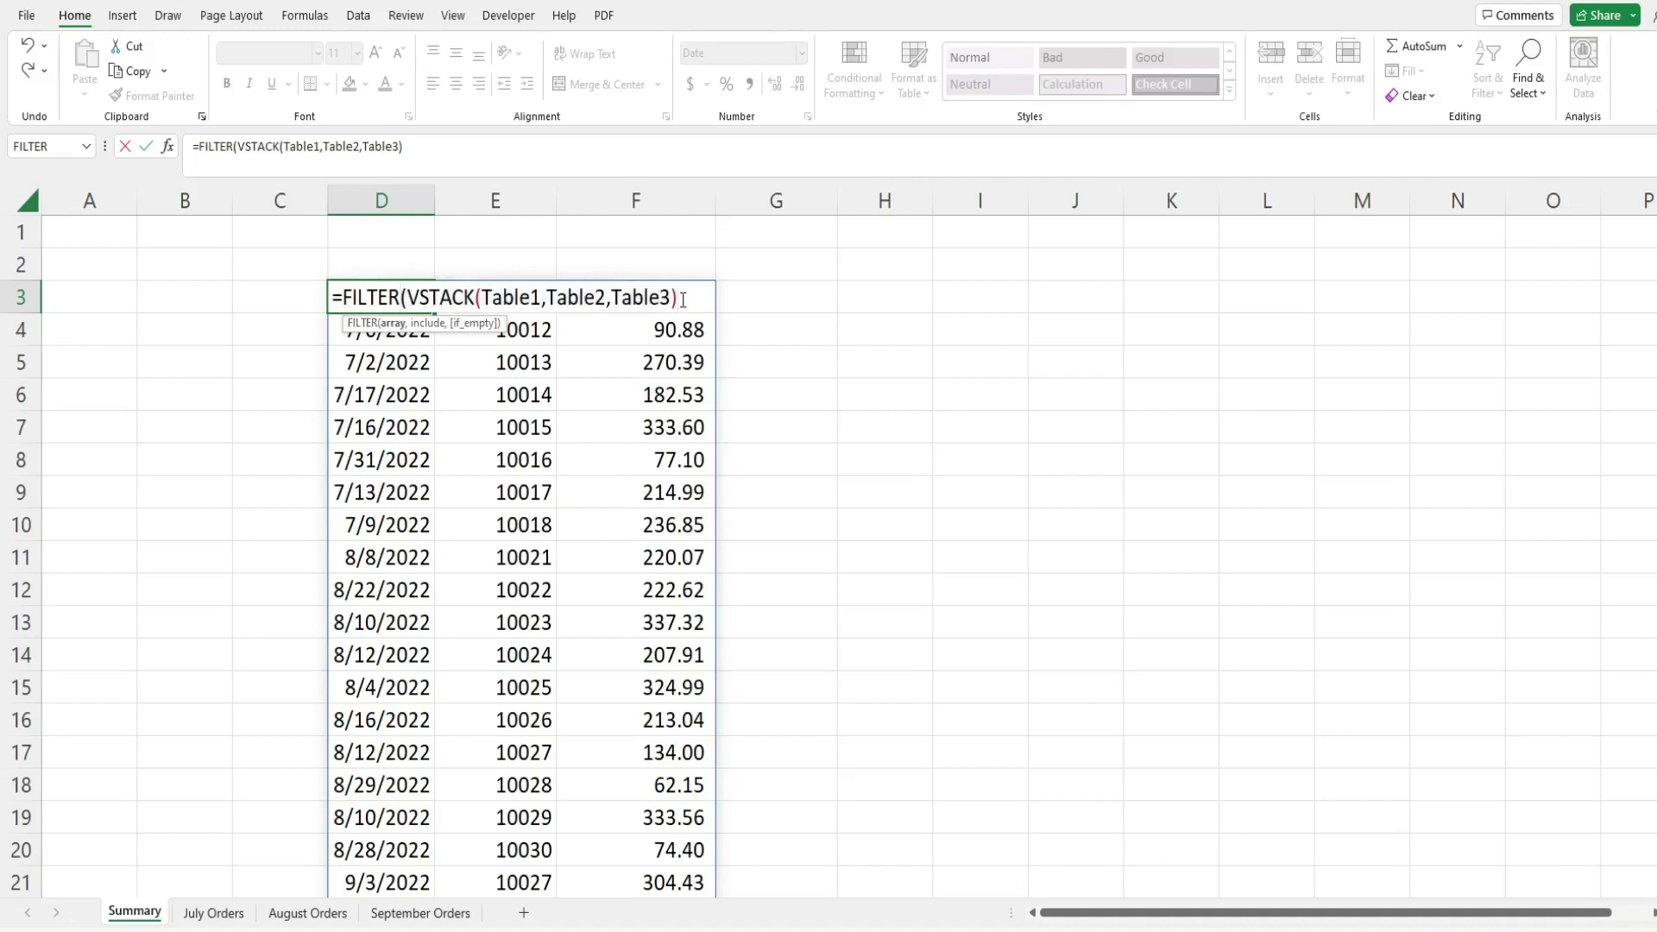
{"action": "type", "text": ","}
Step: Build the filter condition by stacking Table1[Order Amount] and Table2[Order Amount]
{"action": "type", "text": "vs"}
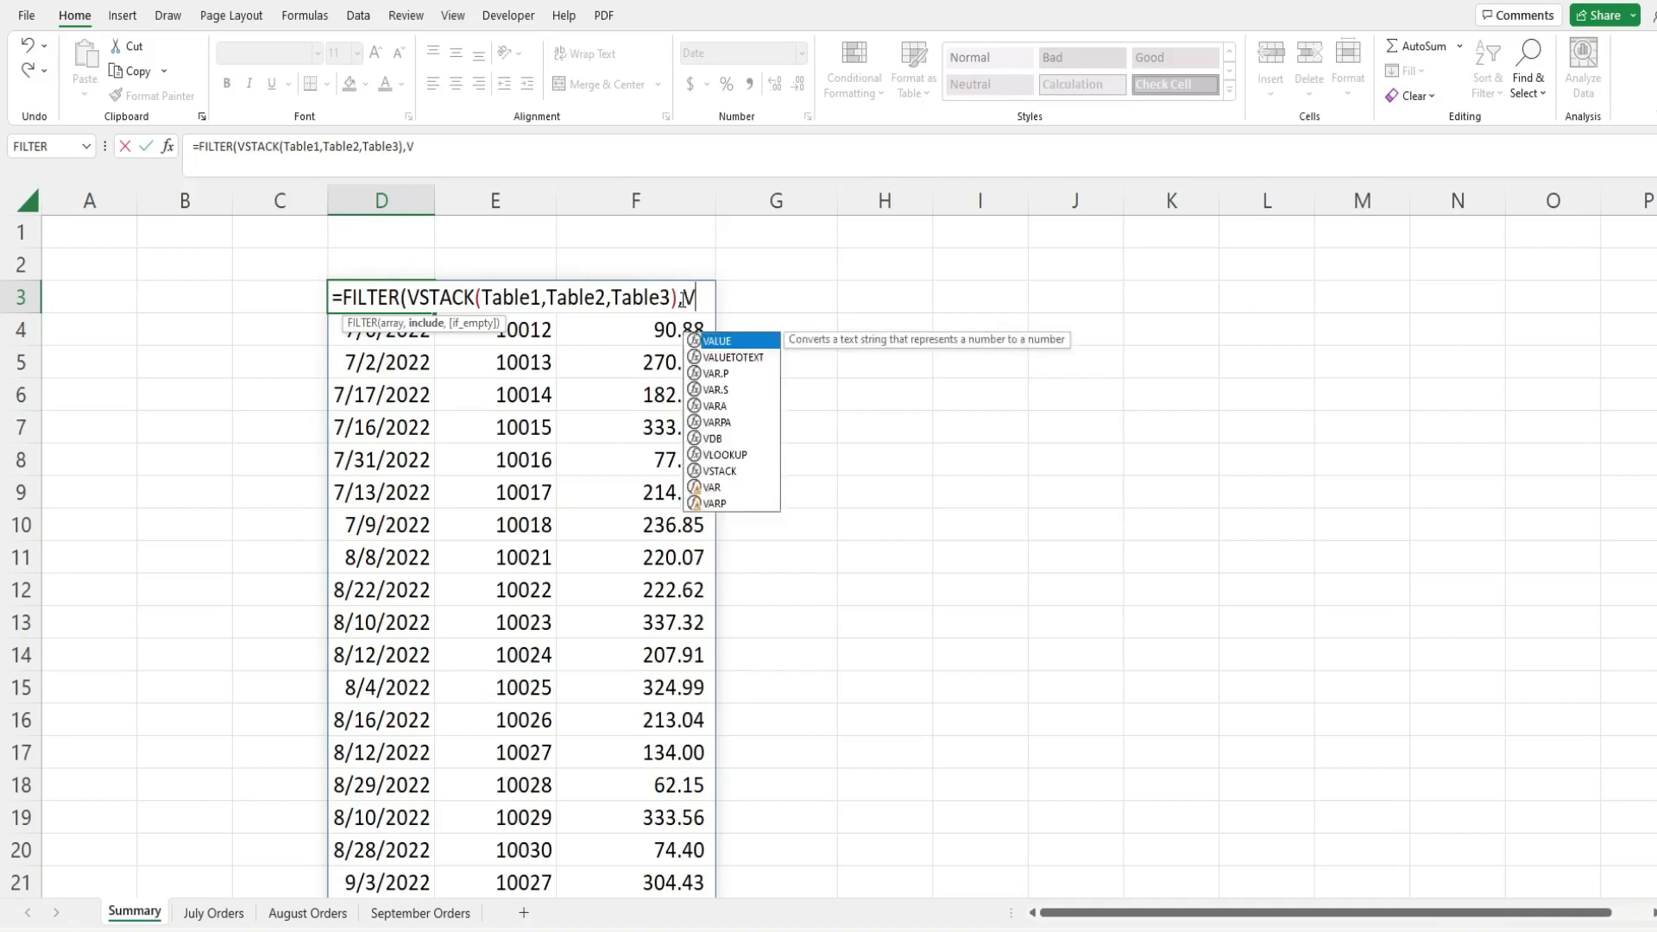
{"action": "key", "text": "Tab"}
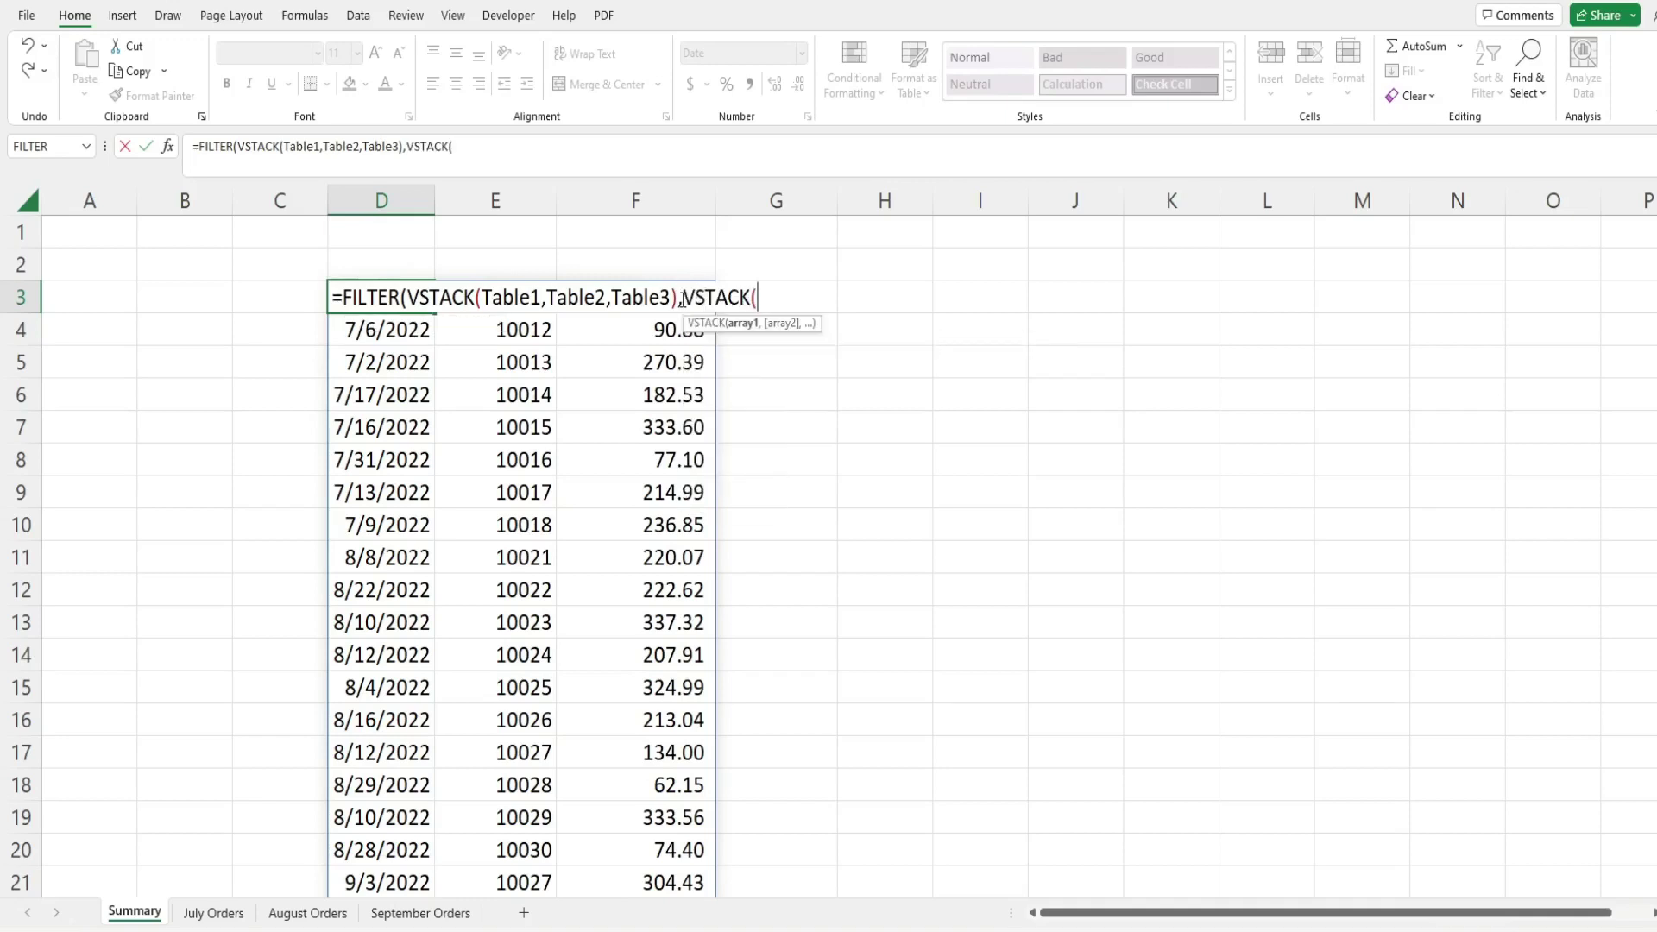
{"action": "type", "text": "Tab"}
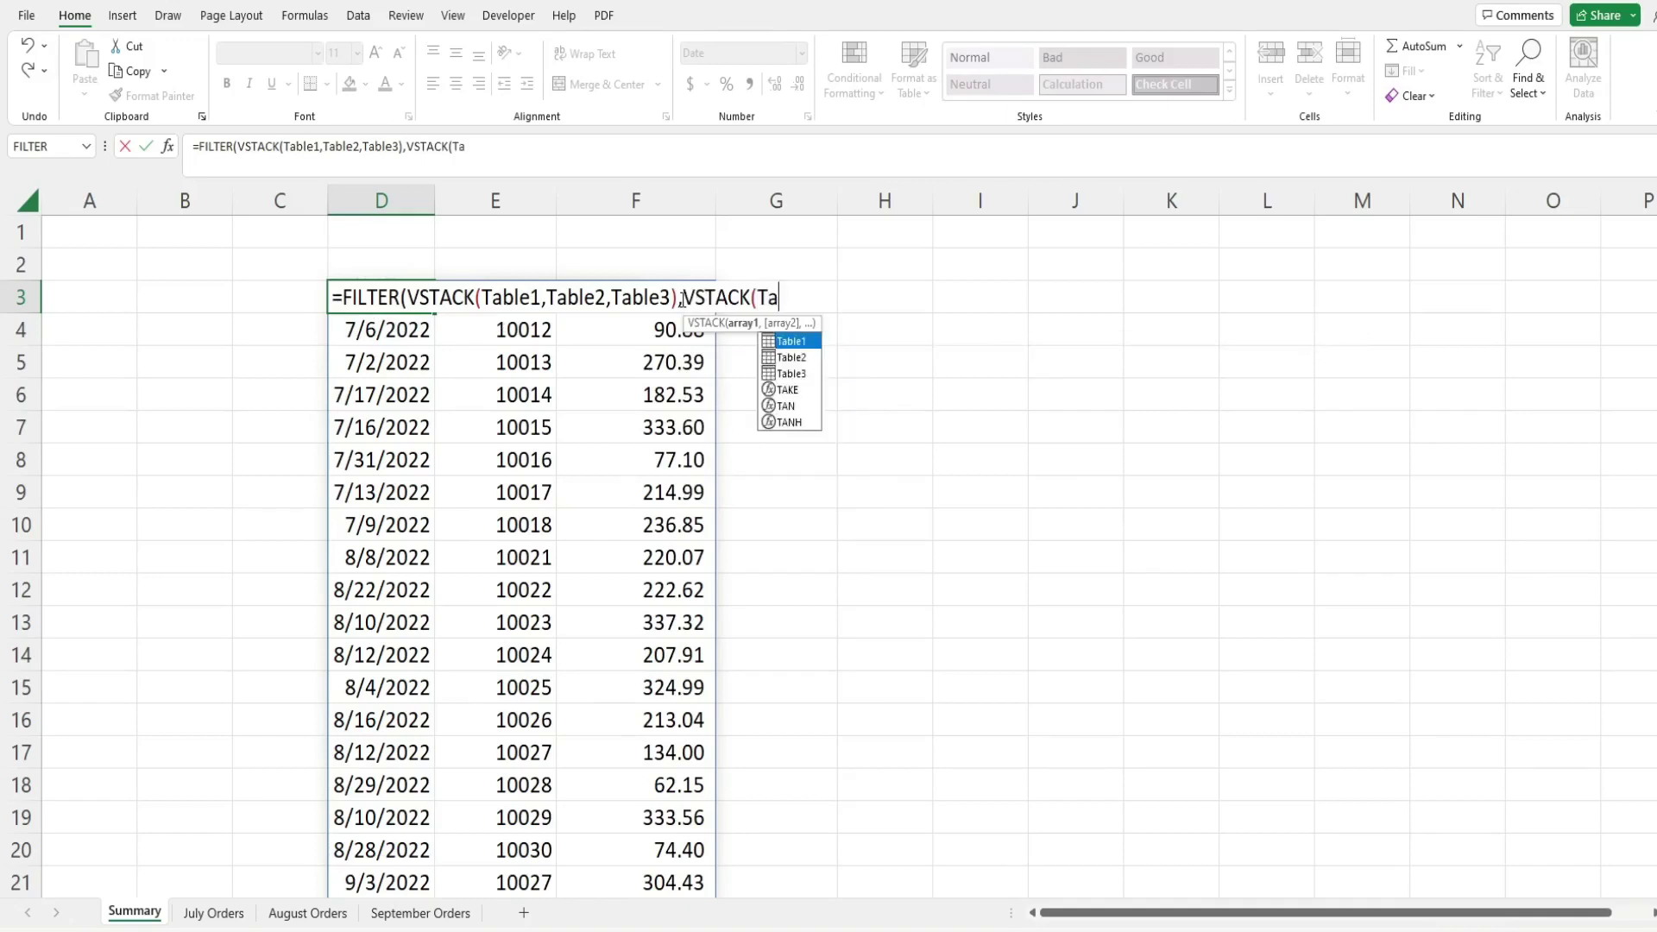
{"action": "type", "text": "le"}
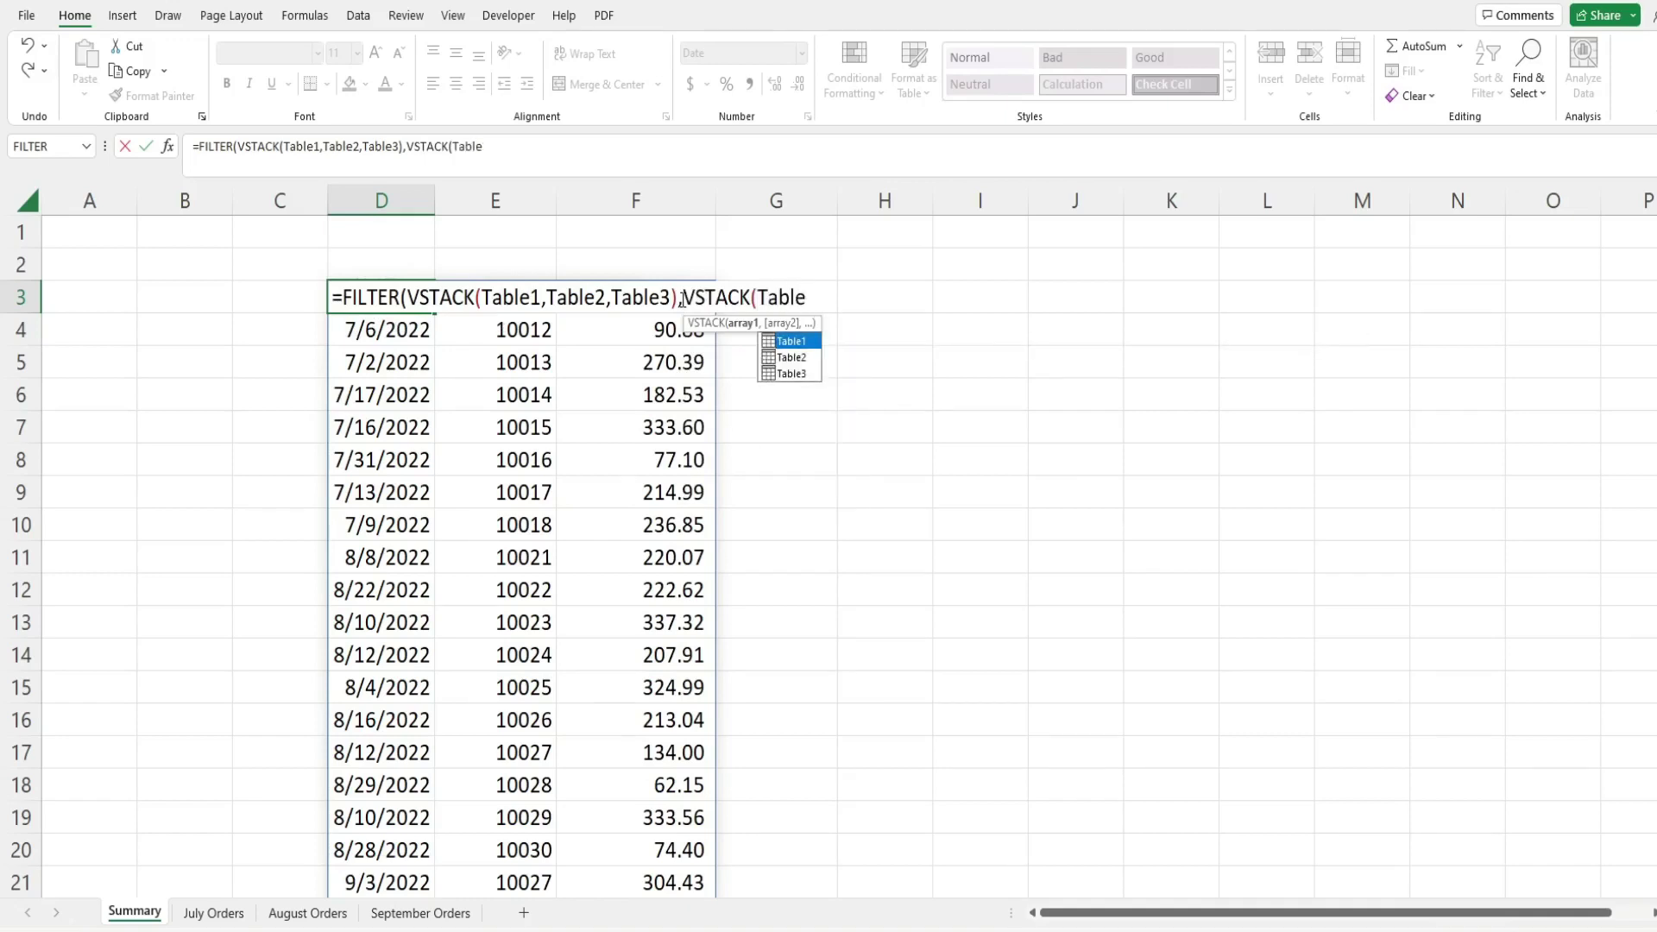
{"action": "key", "text": "Tab"}
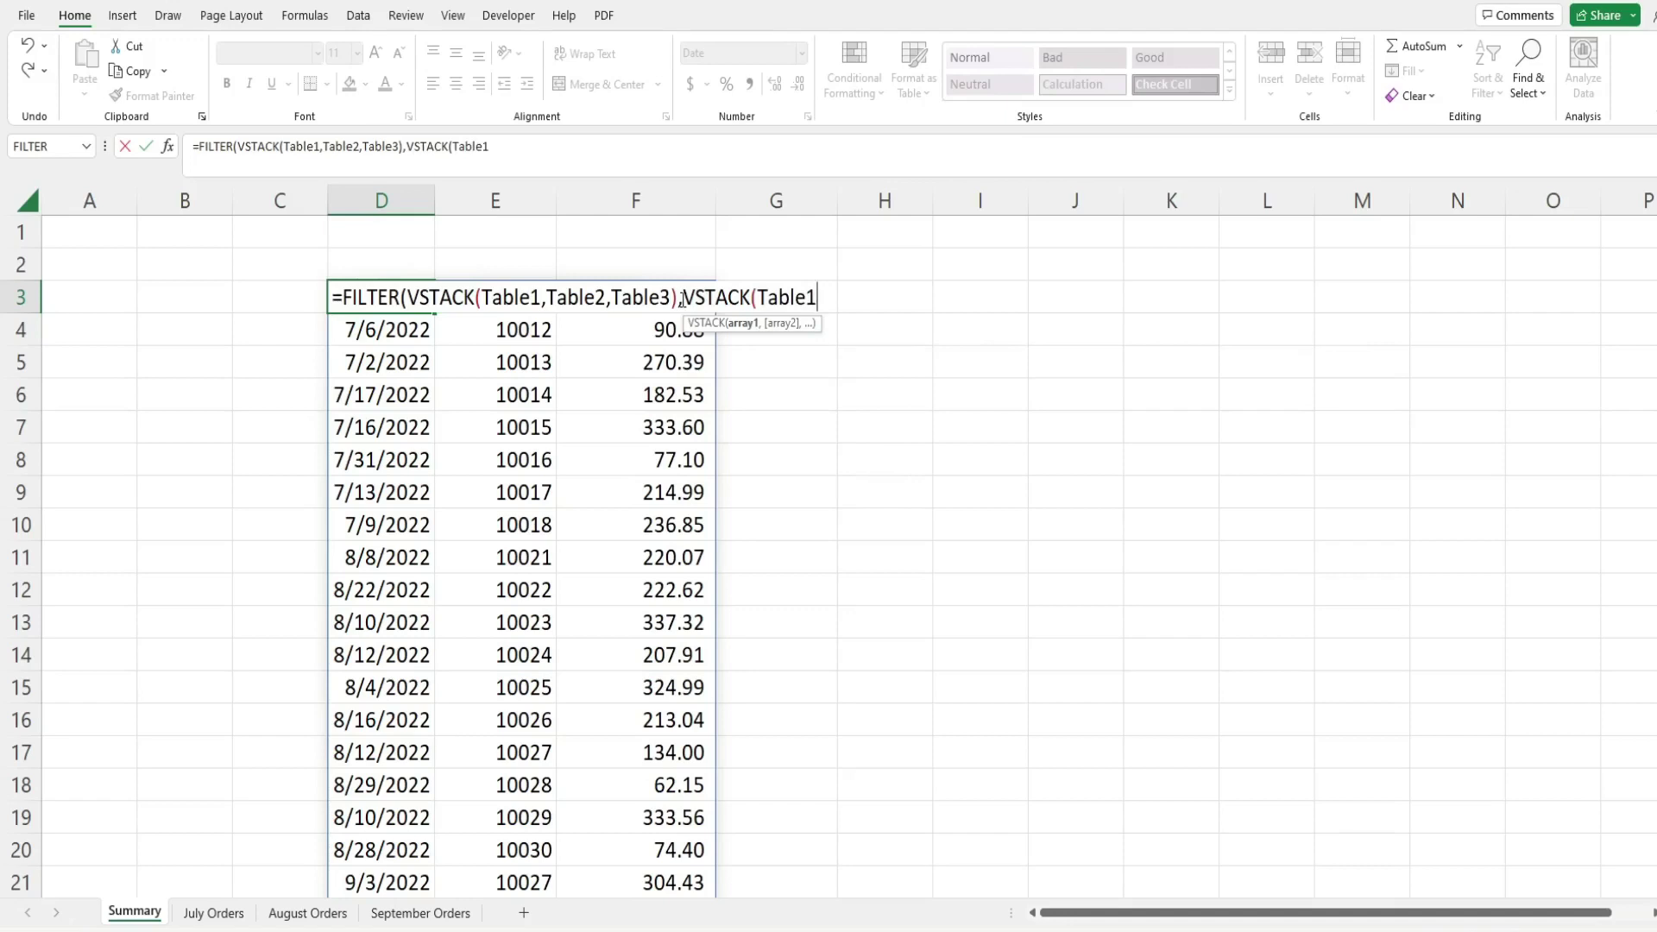
{"action": "type", "text": "["}
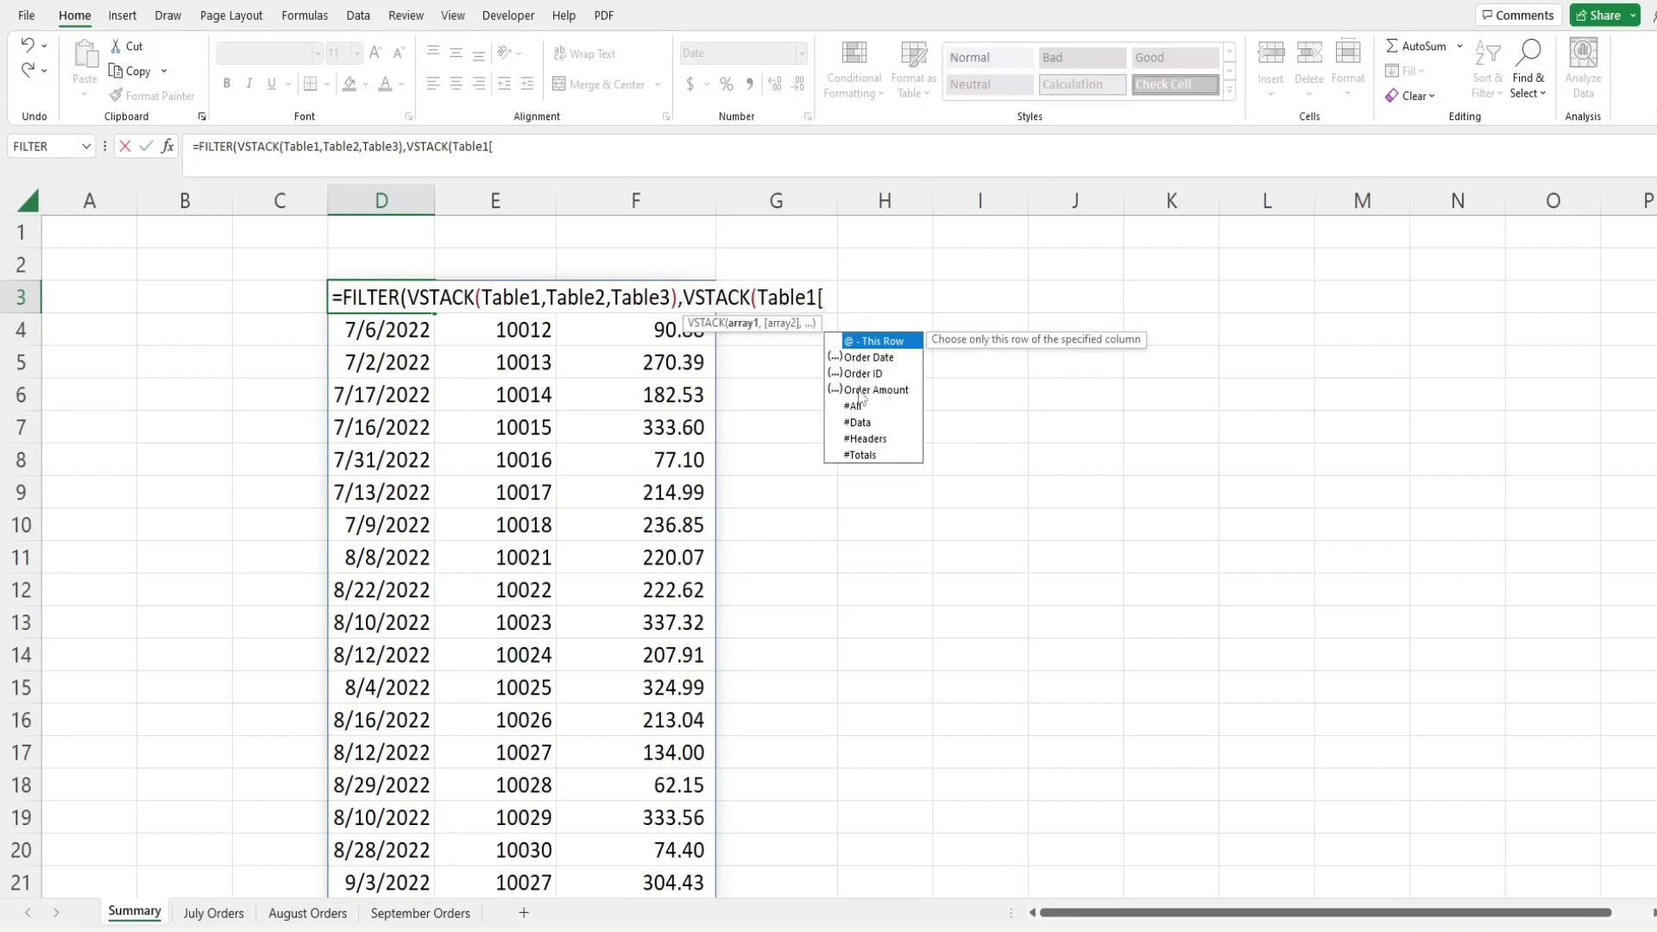
{"action": "double_click", "coordinate": [872, 390]}
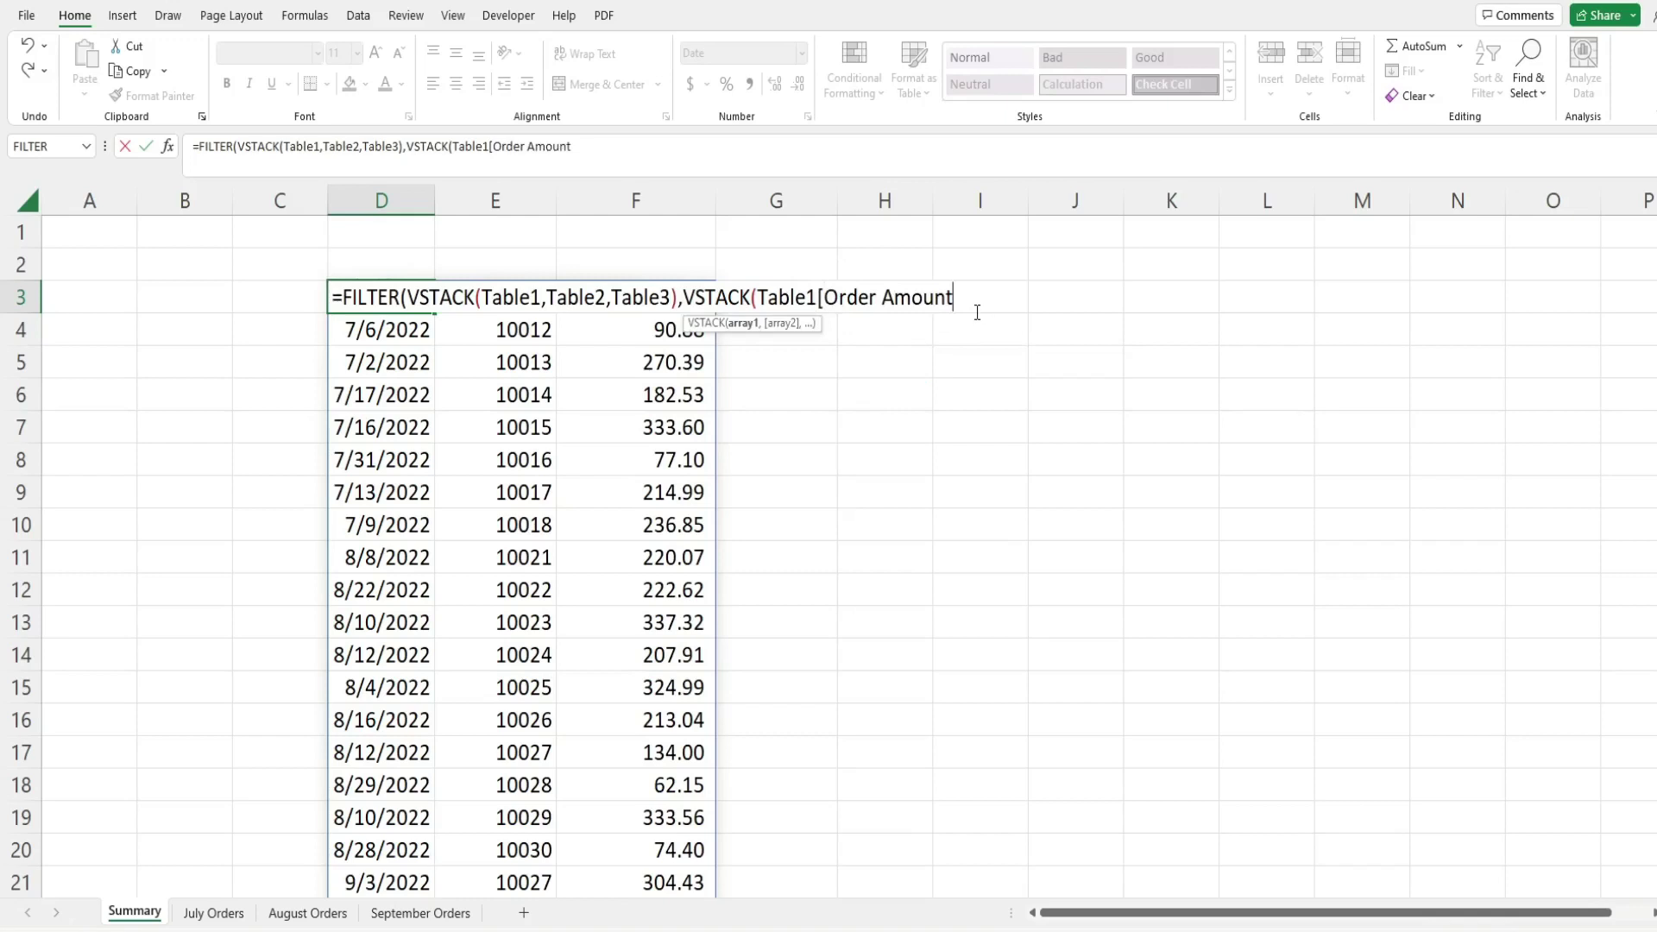
{"action": "type", "text": "],tab"}
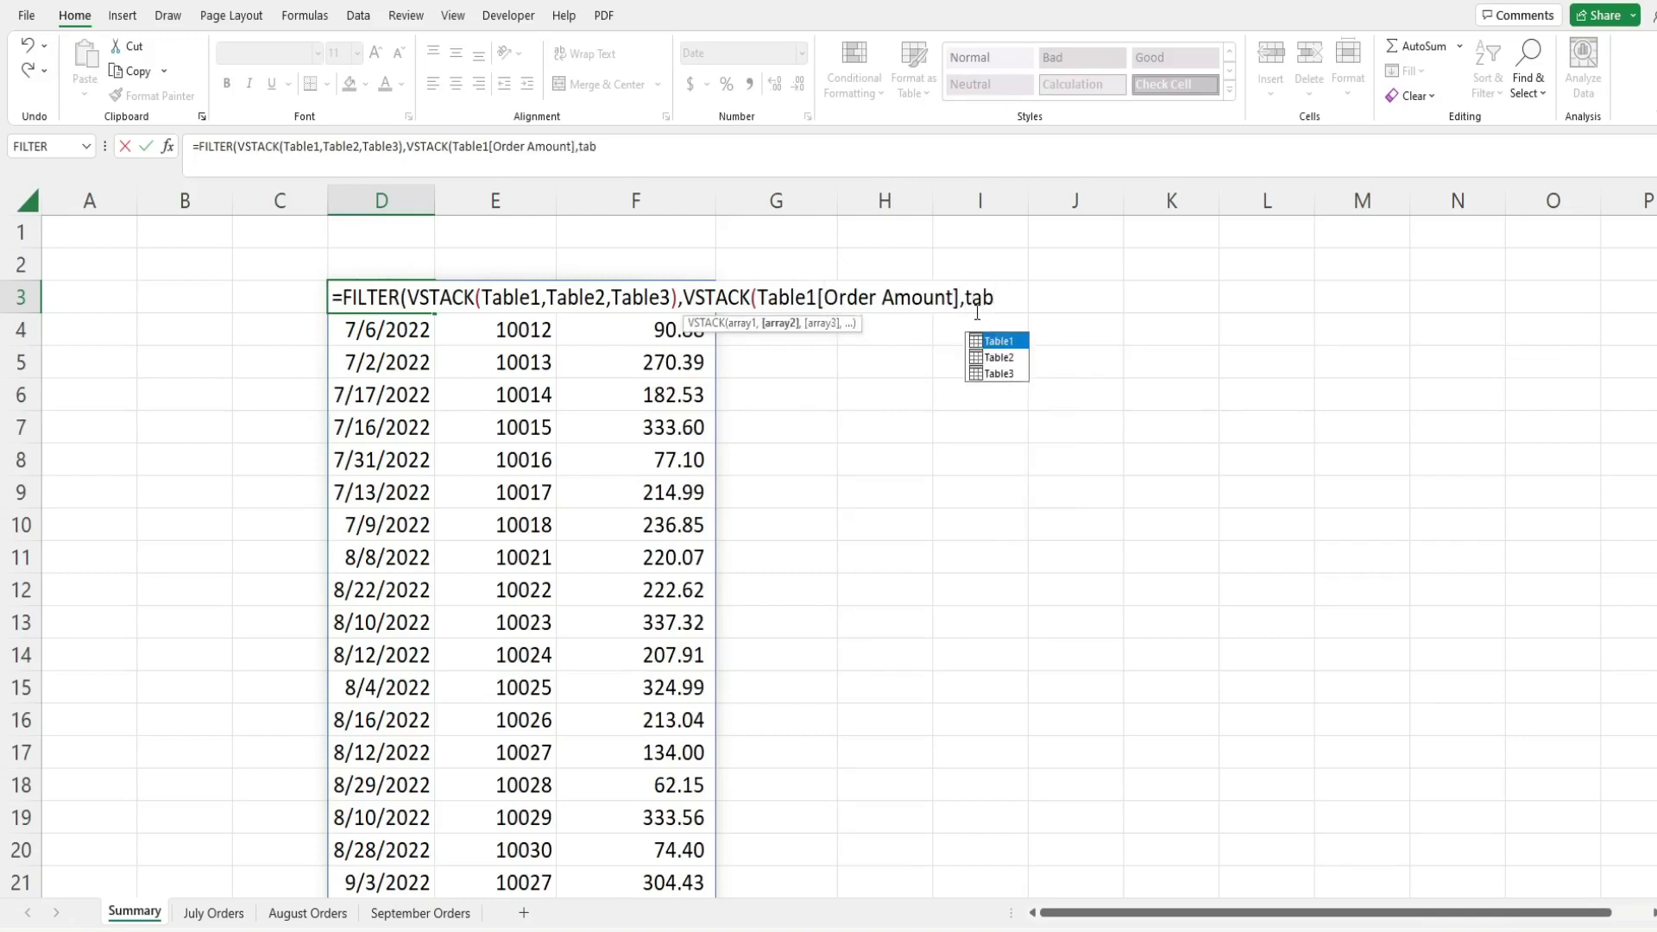
{"action": "key", "text": "Down"}
{"action": "key", "text": "Tab"}
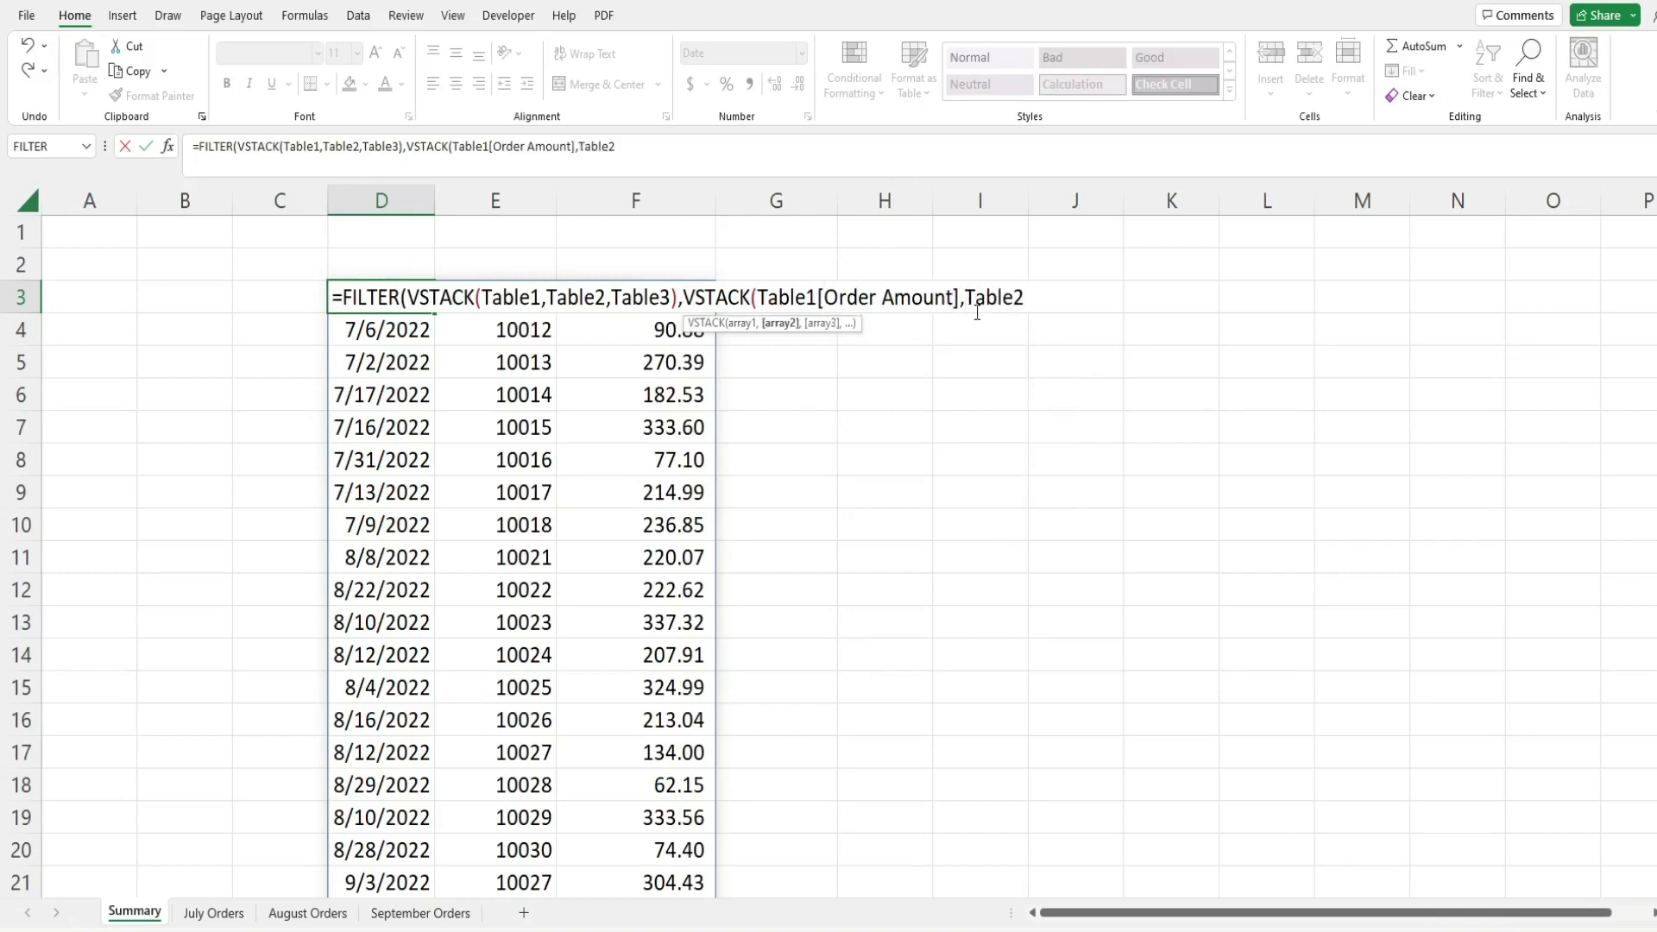
{"action": "type", "text": "[ord"}
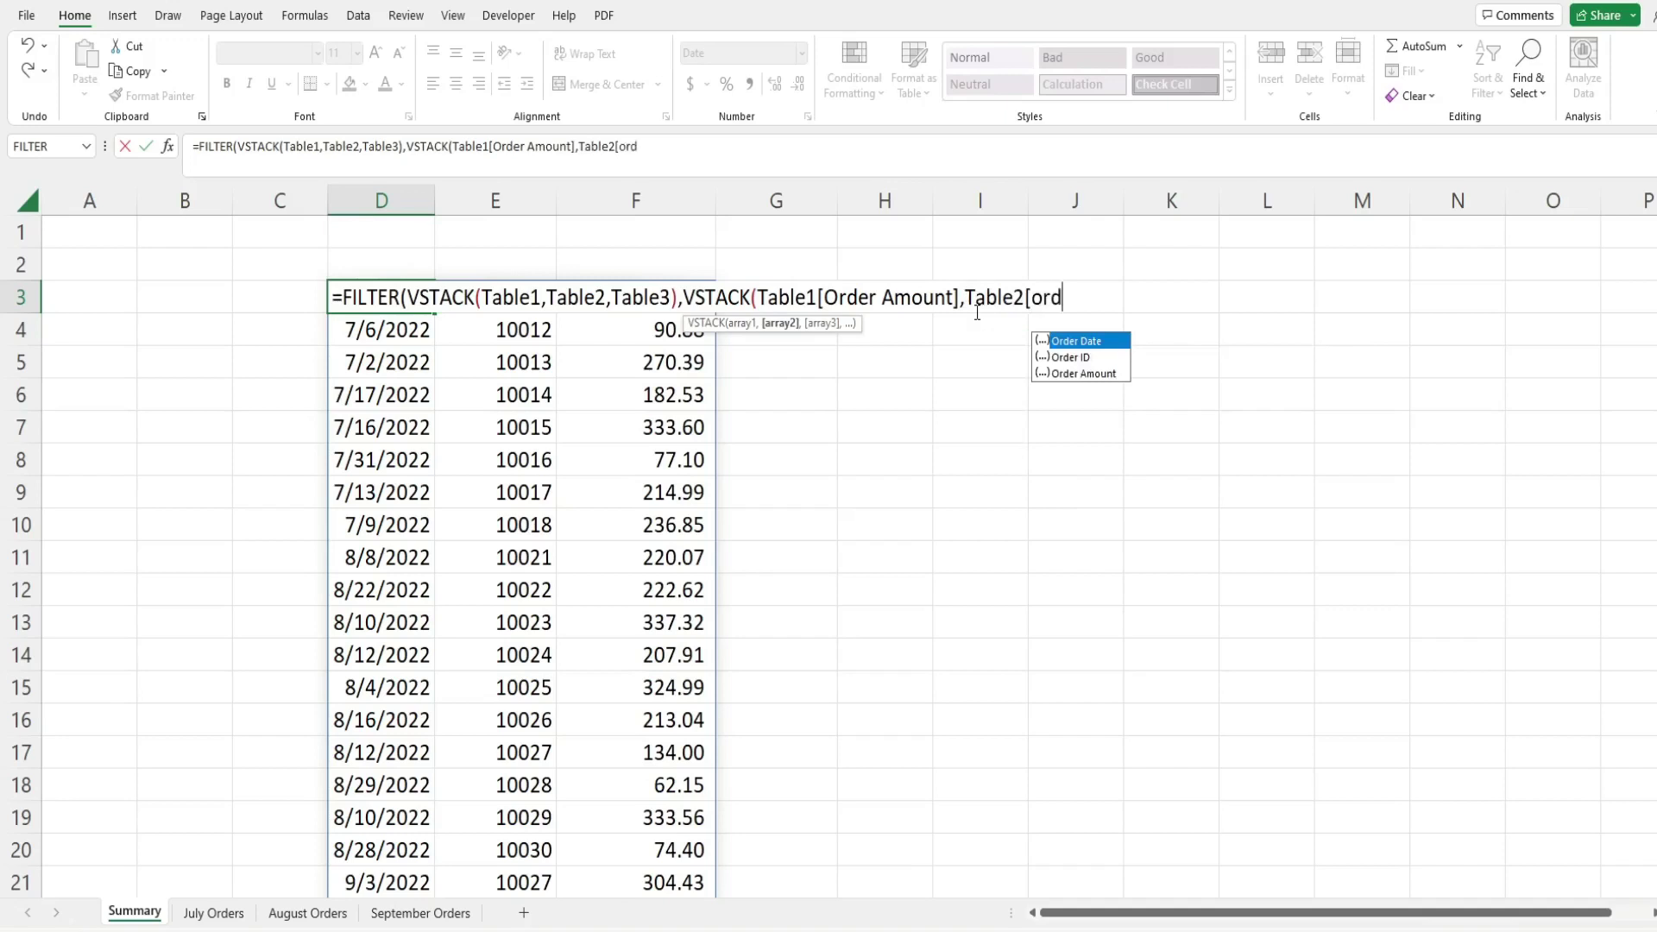
{"action": "key", "text": "Down"}
{"action": "key", "text": "Down"}
{"action": "key", "text": "Tab"}
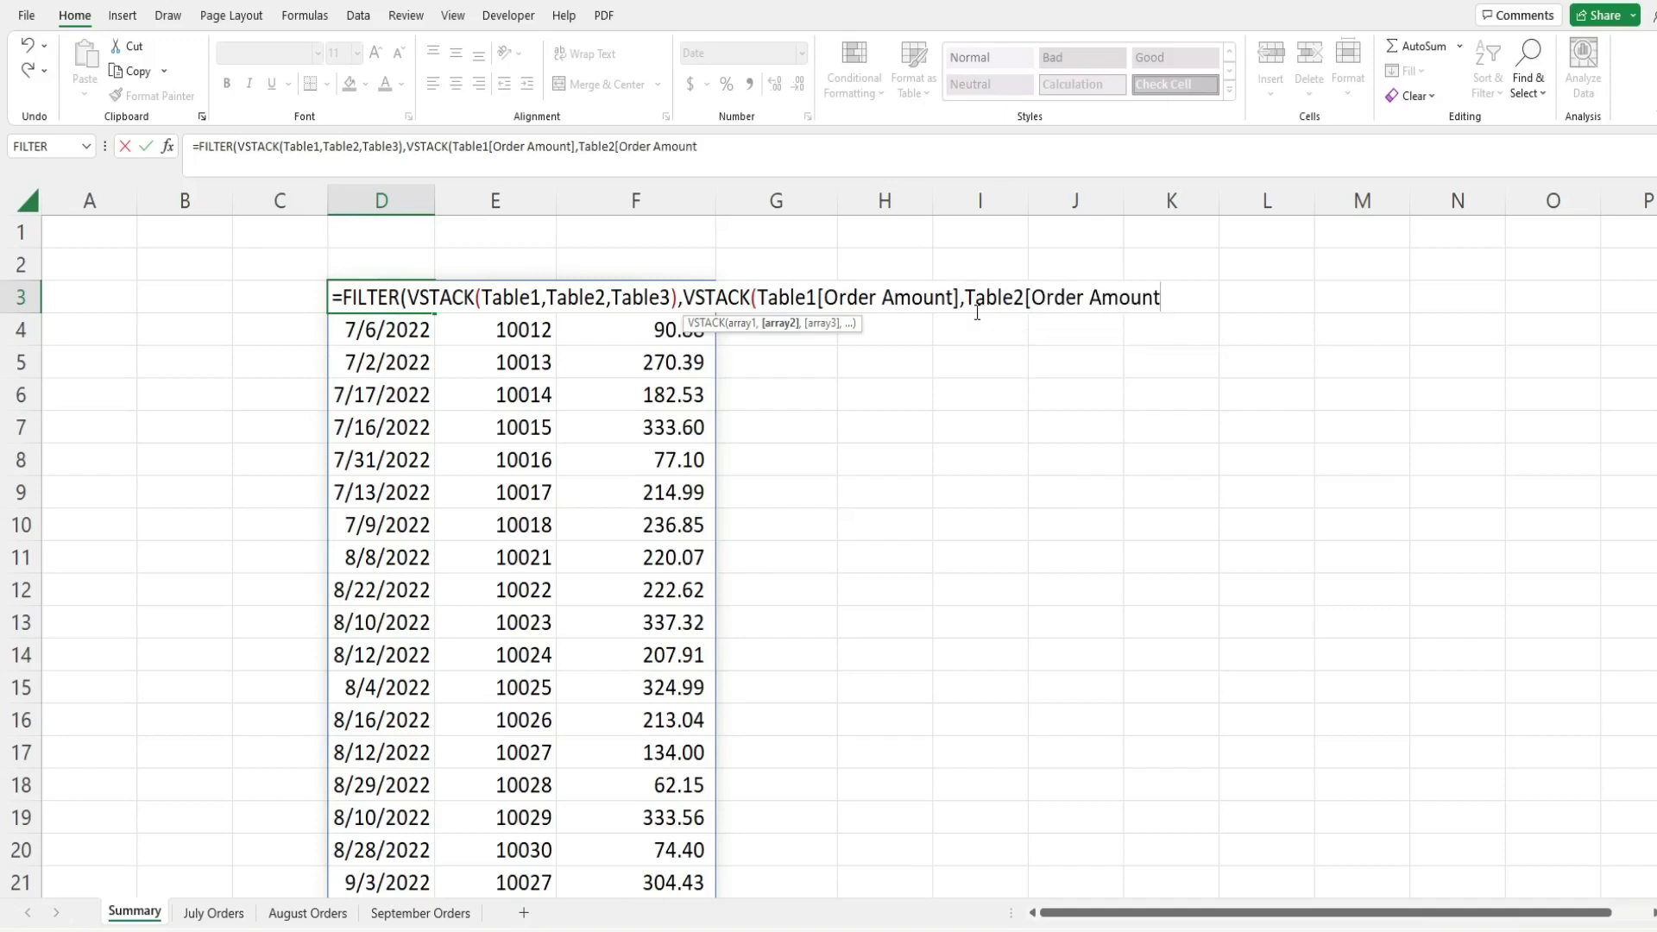
Step: Add Table3[Order Amount] to the condition, require >=250, and commit the FILTER formula
{"action": "type", "text": "],tab"}
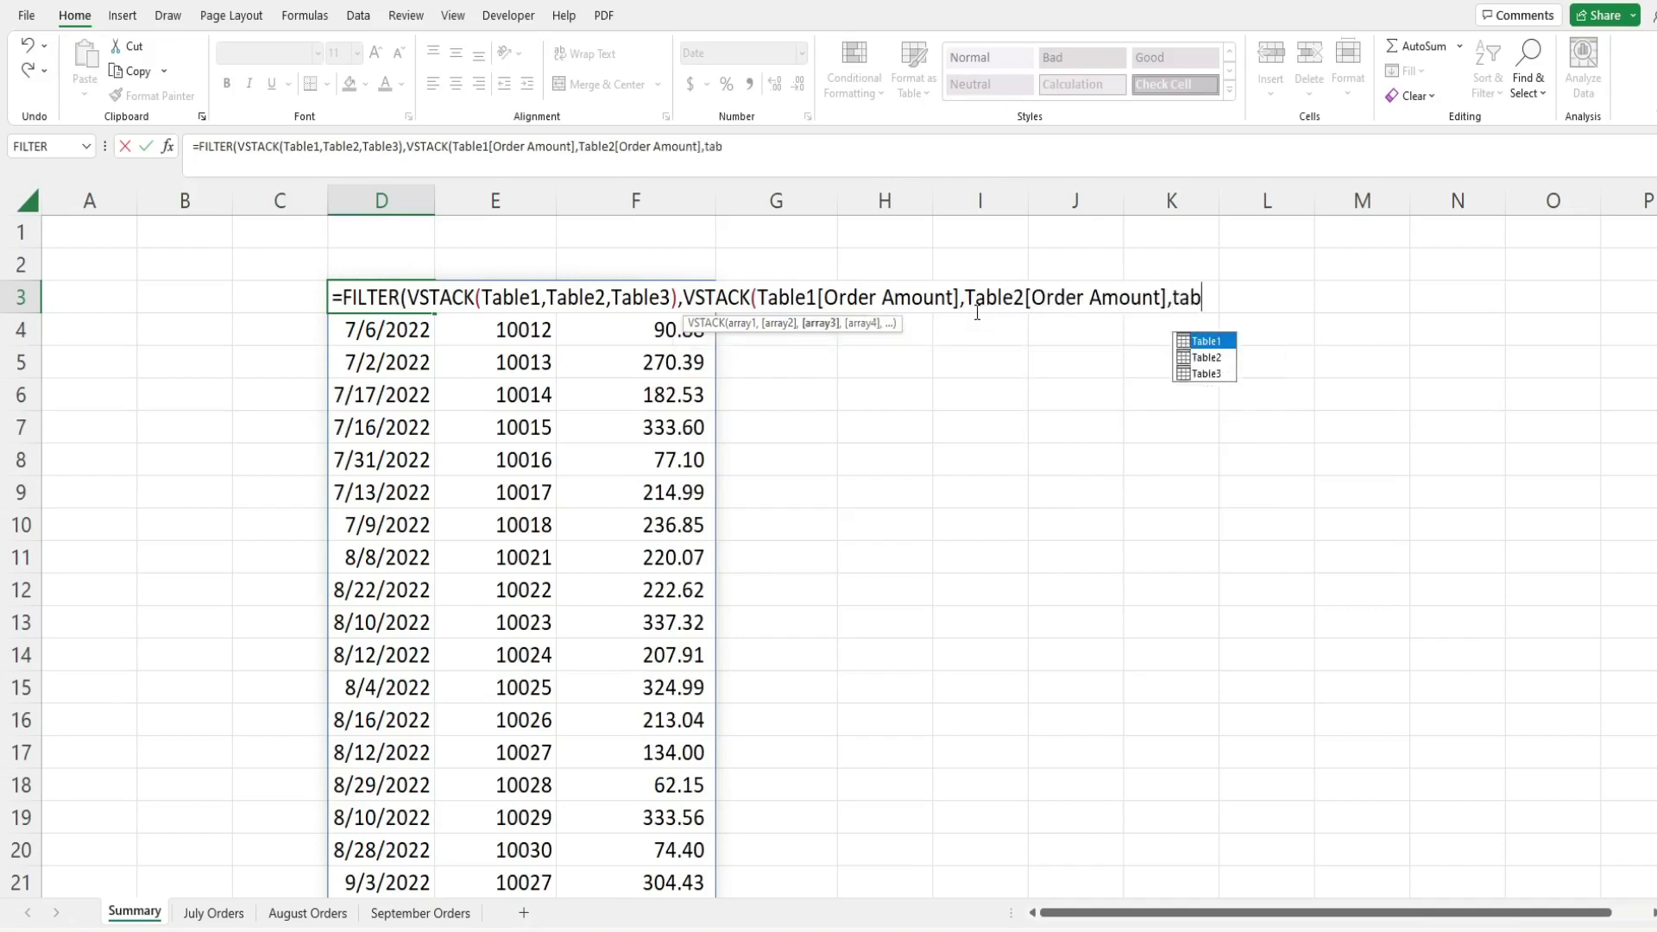
{"action": "key", "text": "Down"}
{"action": "key", "text": "Down"}
{"action": "key", "text": "Tab"}
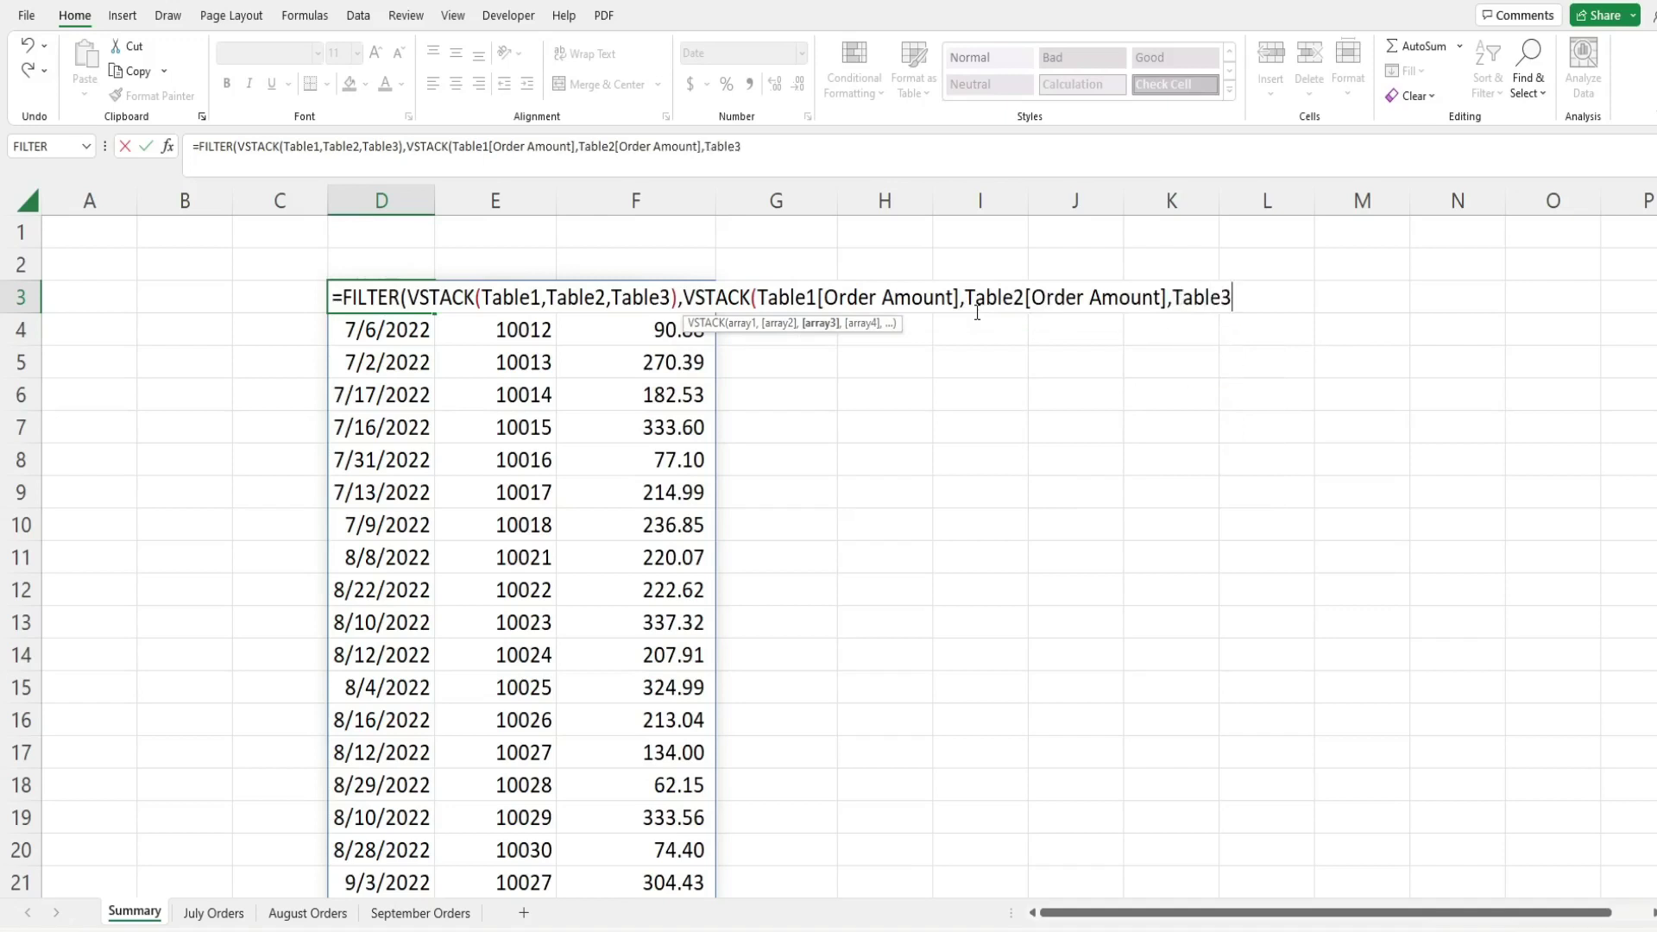
{"action": "type", "text": "[ord"}
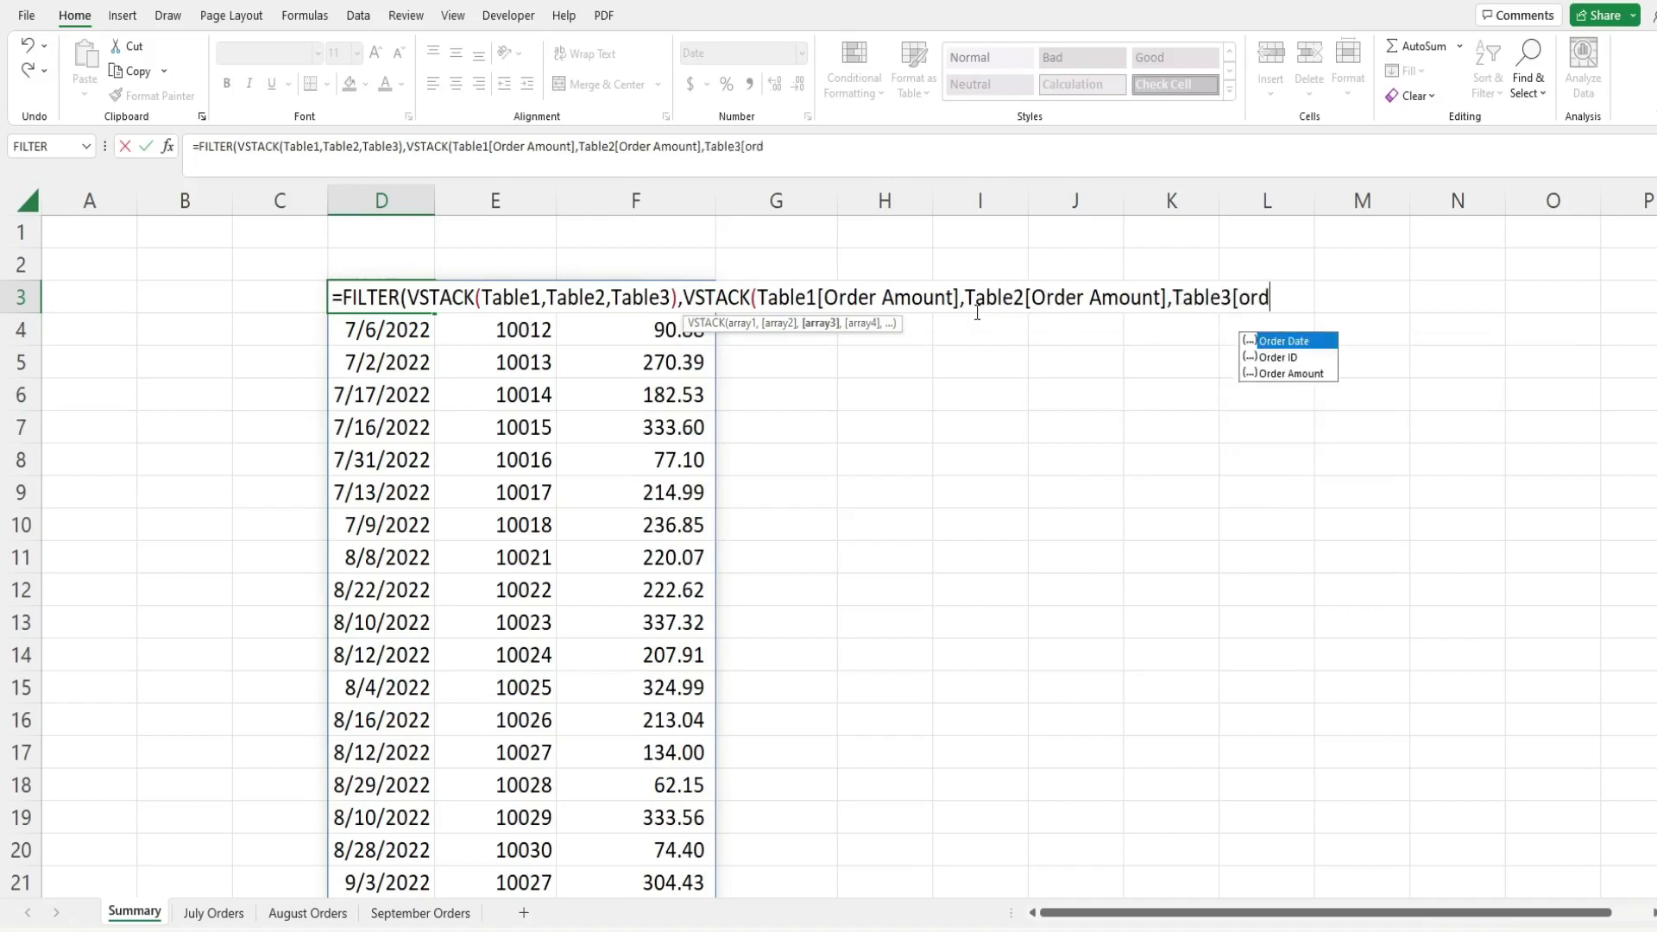
{"action": "key", "text": "Down"}
{"action": "key", "text": "Down"}
{"action": "key", "text": "Tab"}
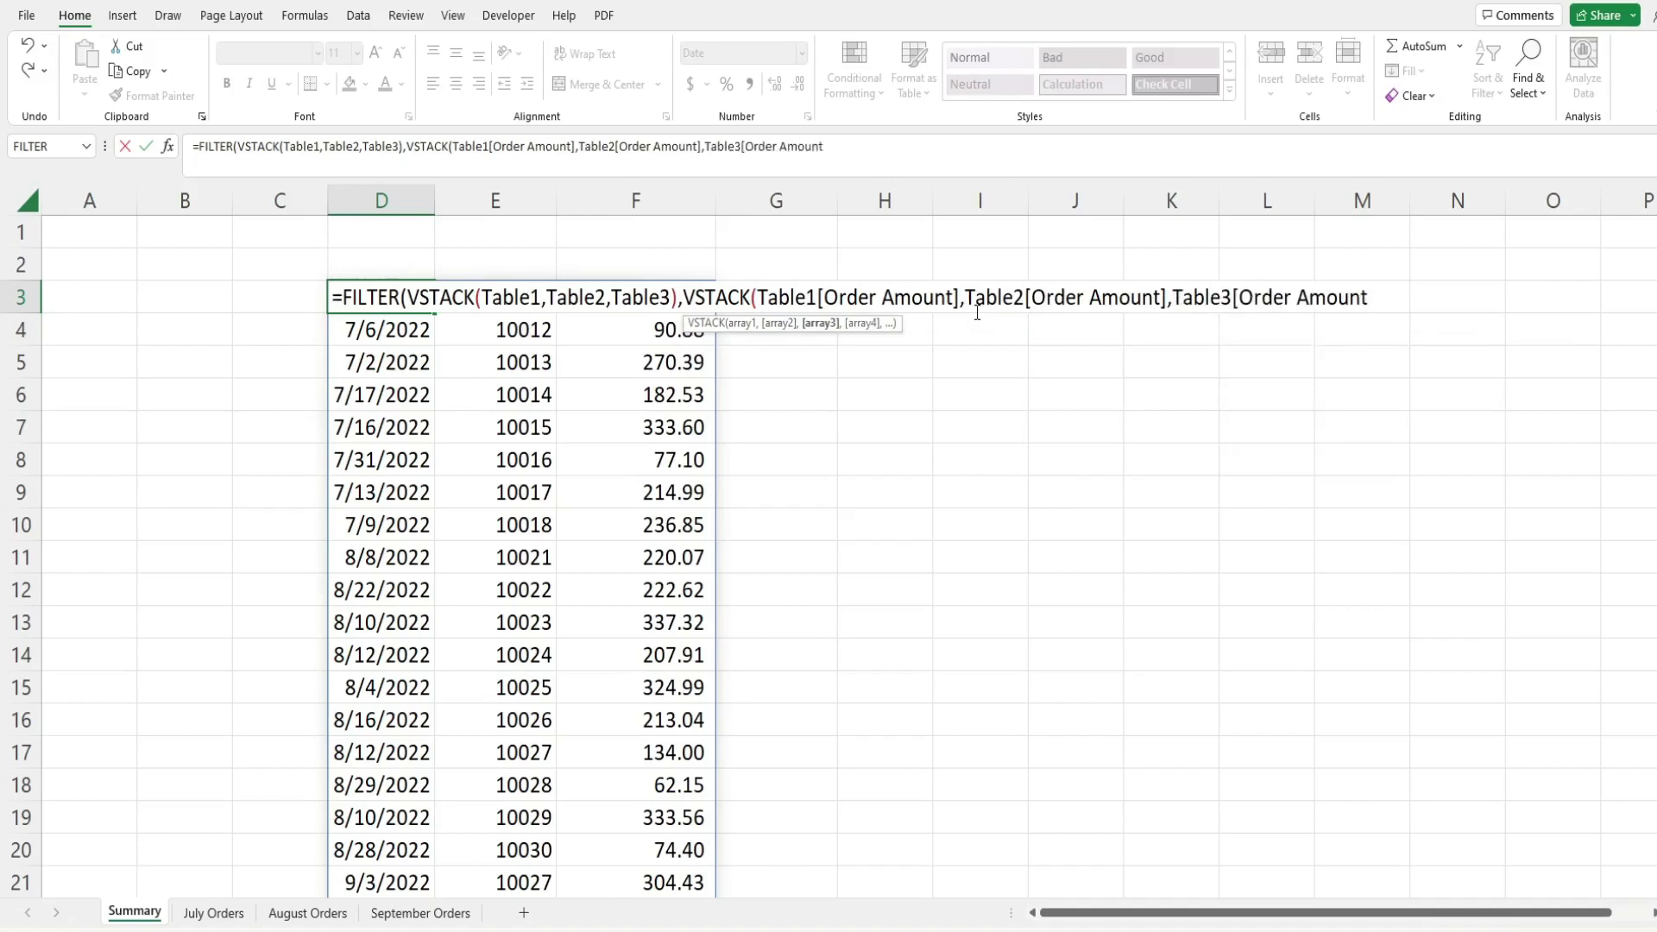
{"action": "type", "text": "])"}
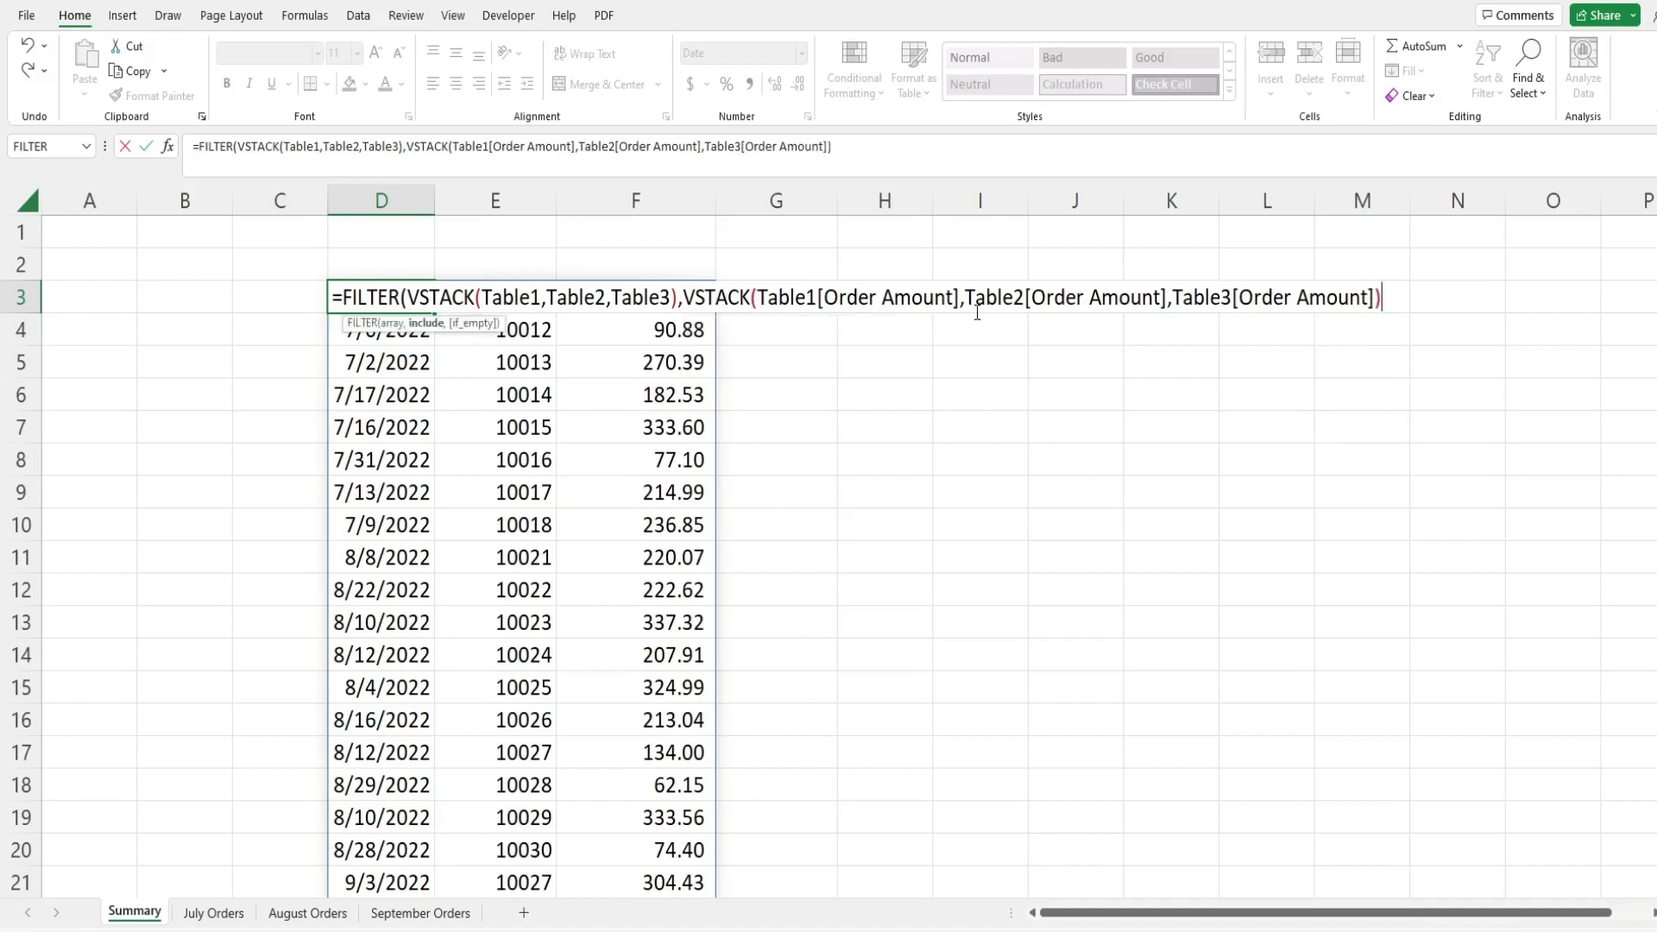
{"action": "type", "text": ">=250)"}
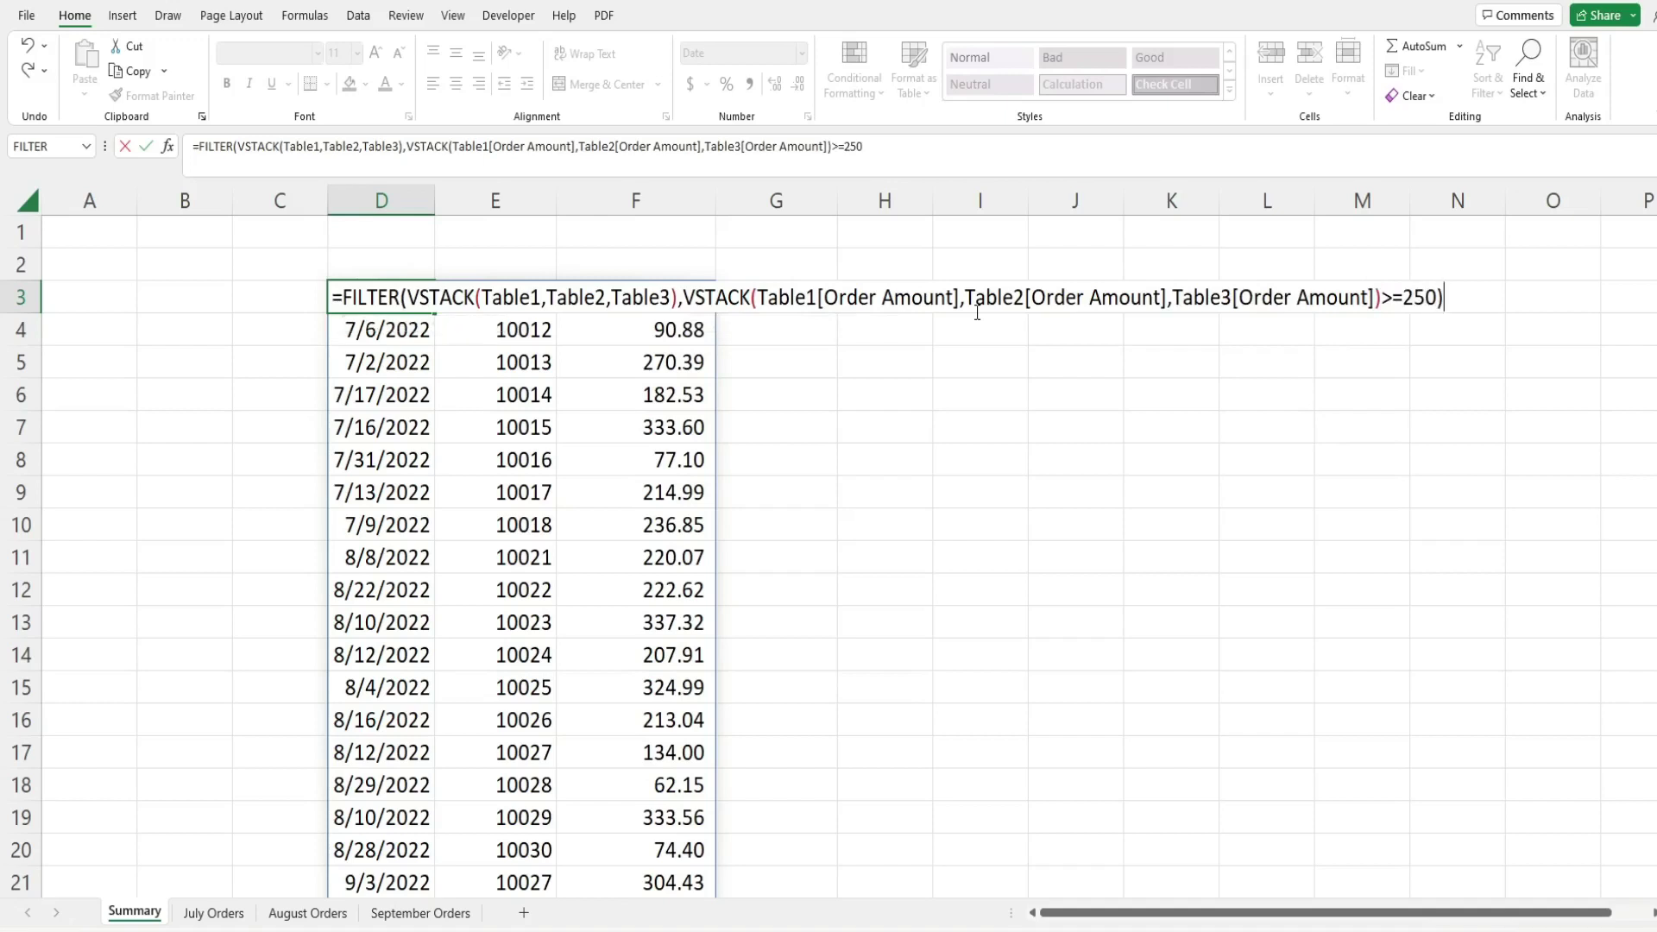
{"action": "key", "text": "Return"}
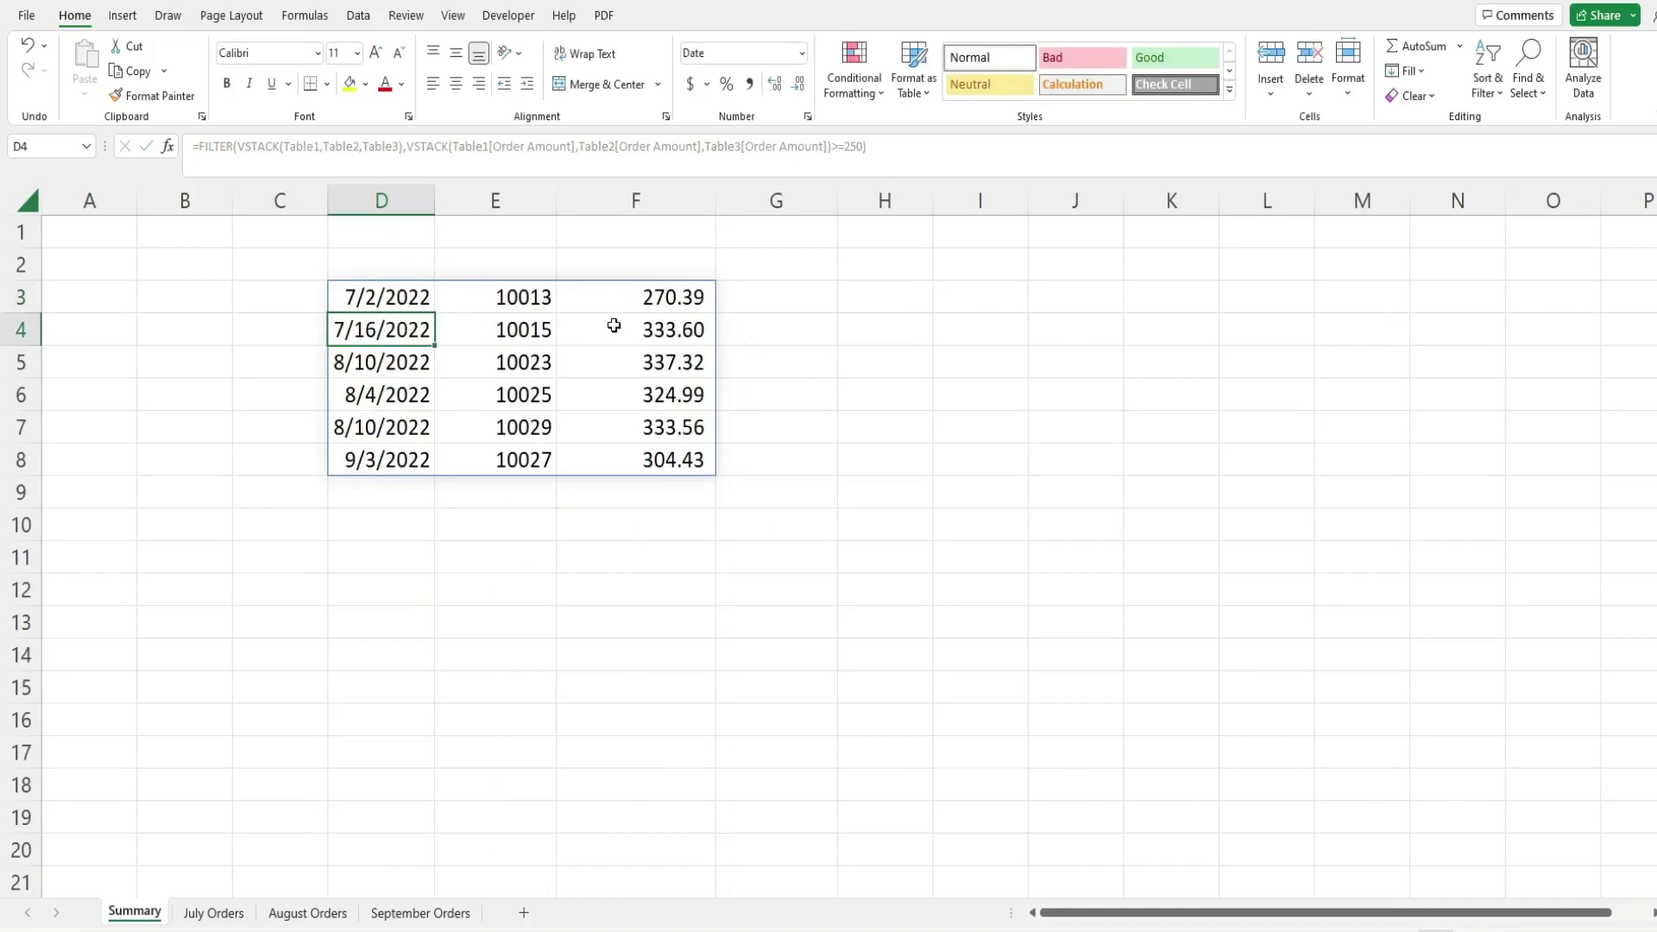
Step: Reopen the D3 FILTER formula in-cell with the cursor just before FILTER
{"action": "left_click", "coordinate": [416, 297]}
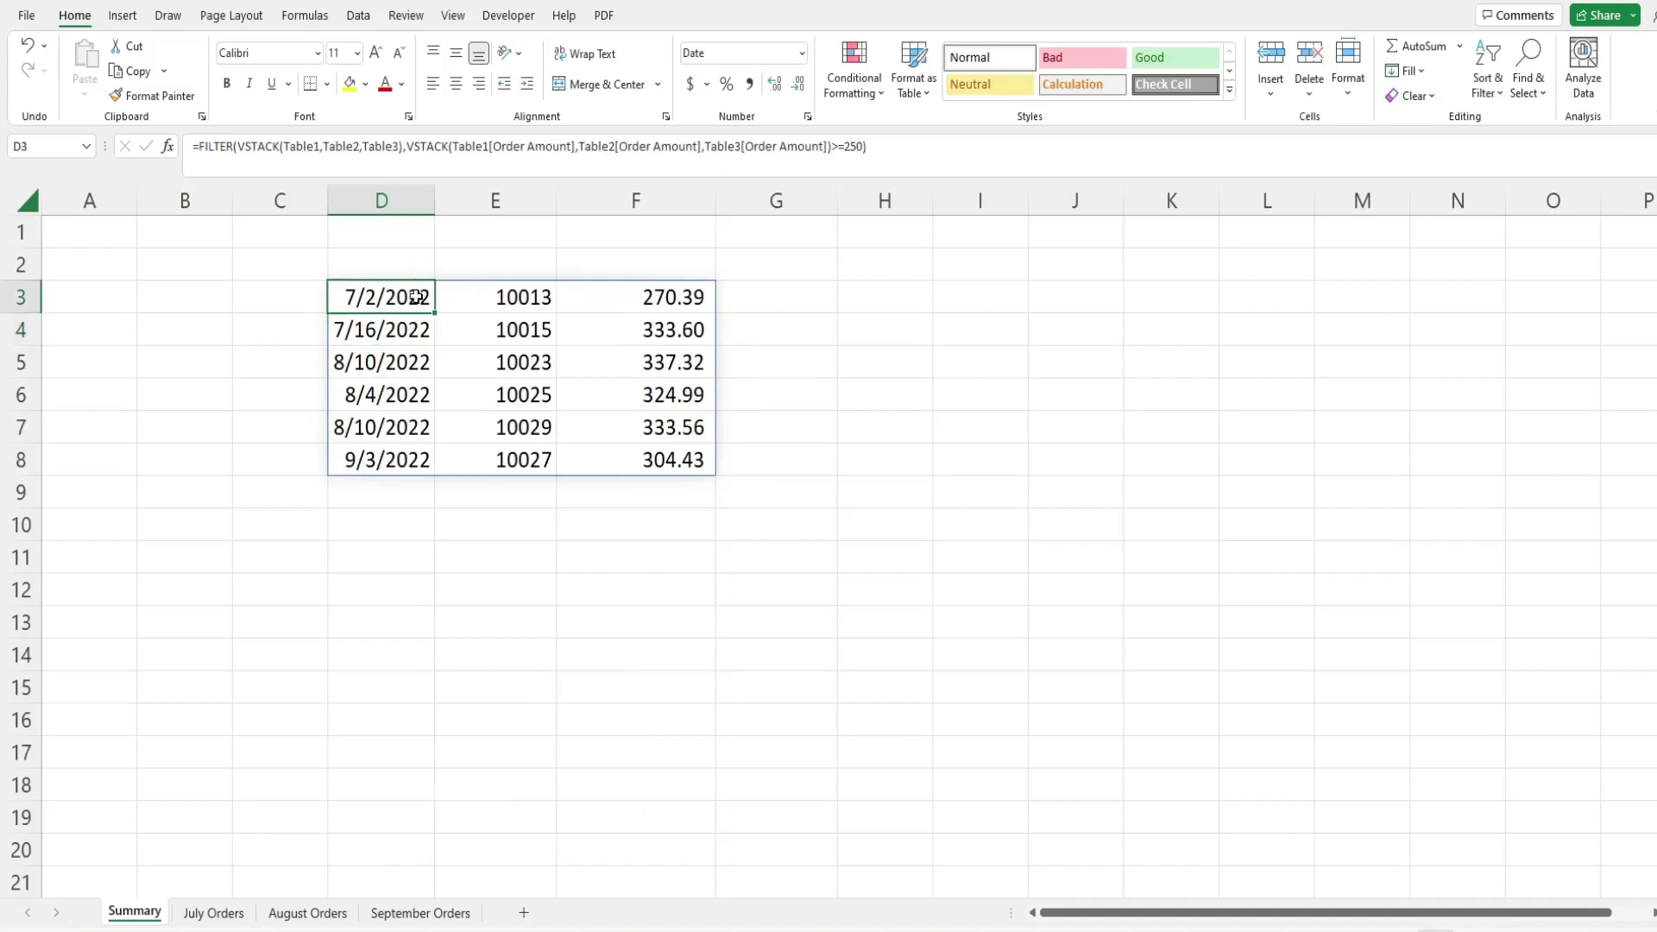
{"action": "double_click", "coordinate": [416, 296]}
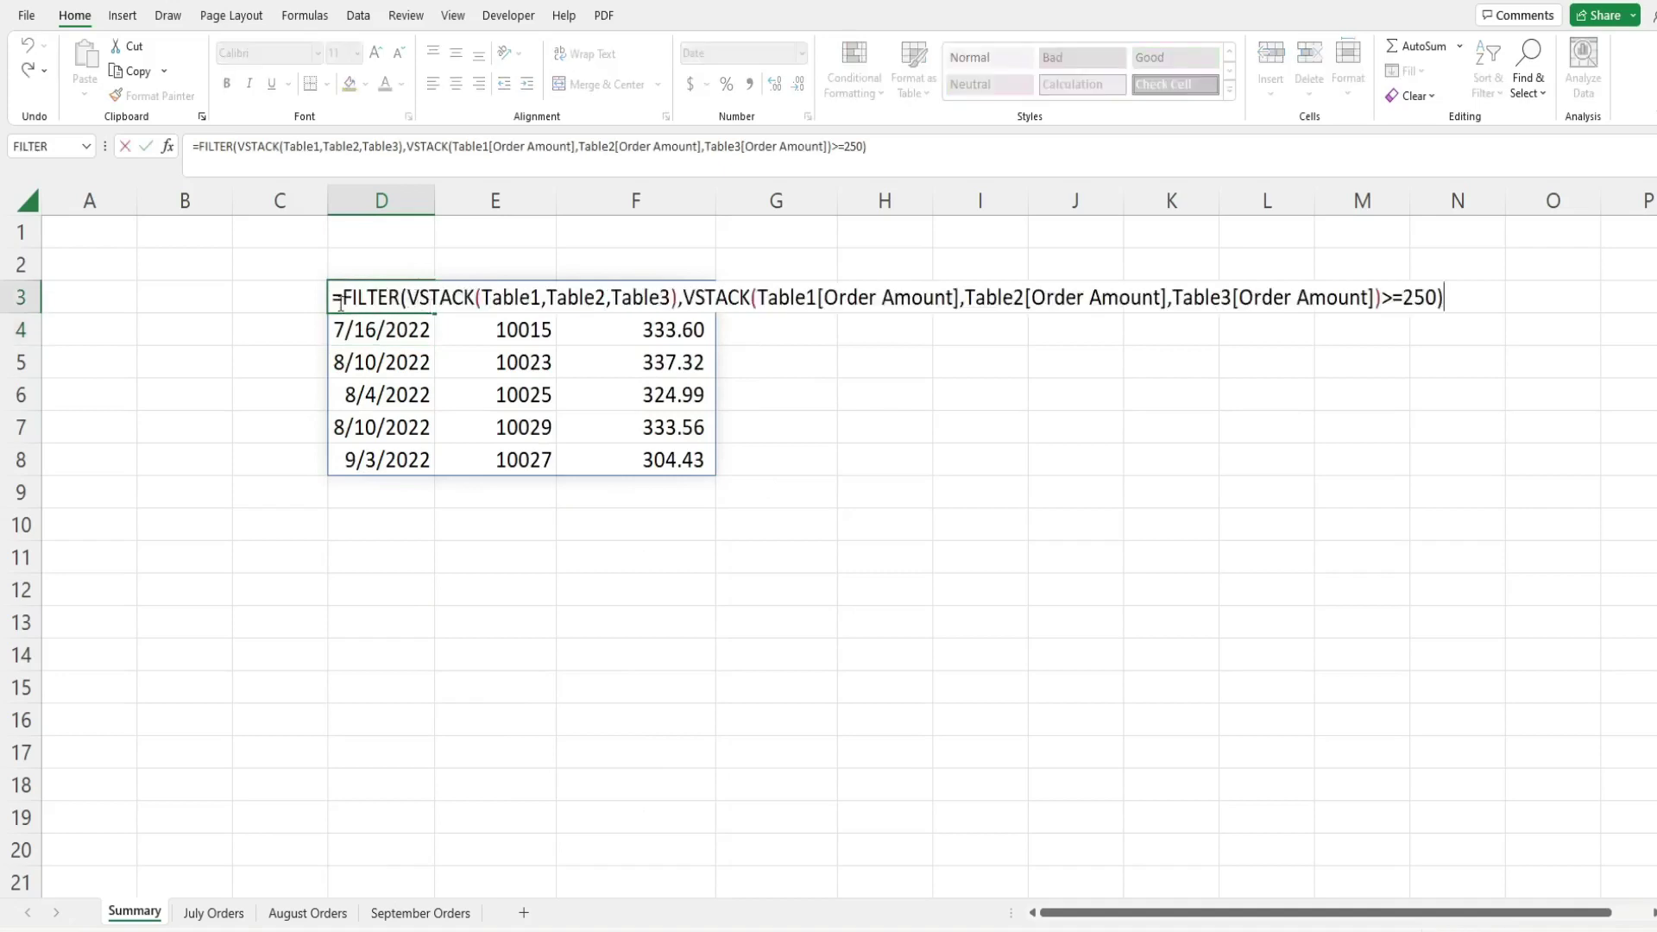
{"action": "left_click", "coordinate": [340, 299]}
Step: Insert VSTACK with the header array {"Order Date","Order ID","Order Amount"} ahead of FILTER
{"action": "type", "text": "Vsta"}
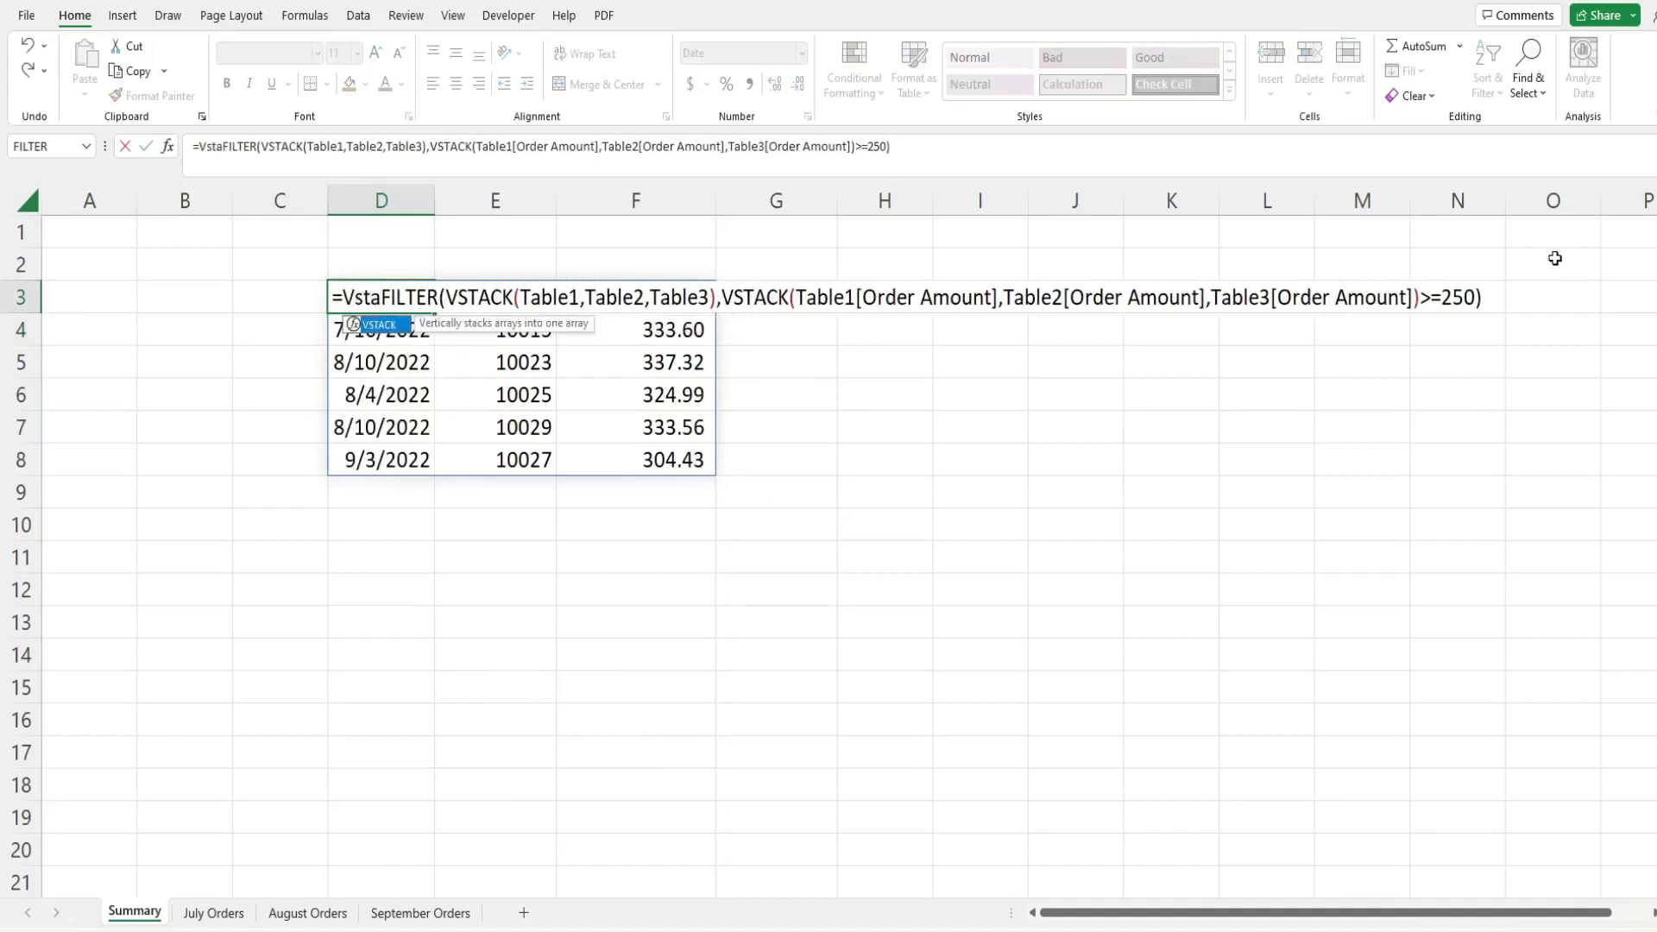
{"action": "key", "text": "Tab"}
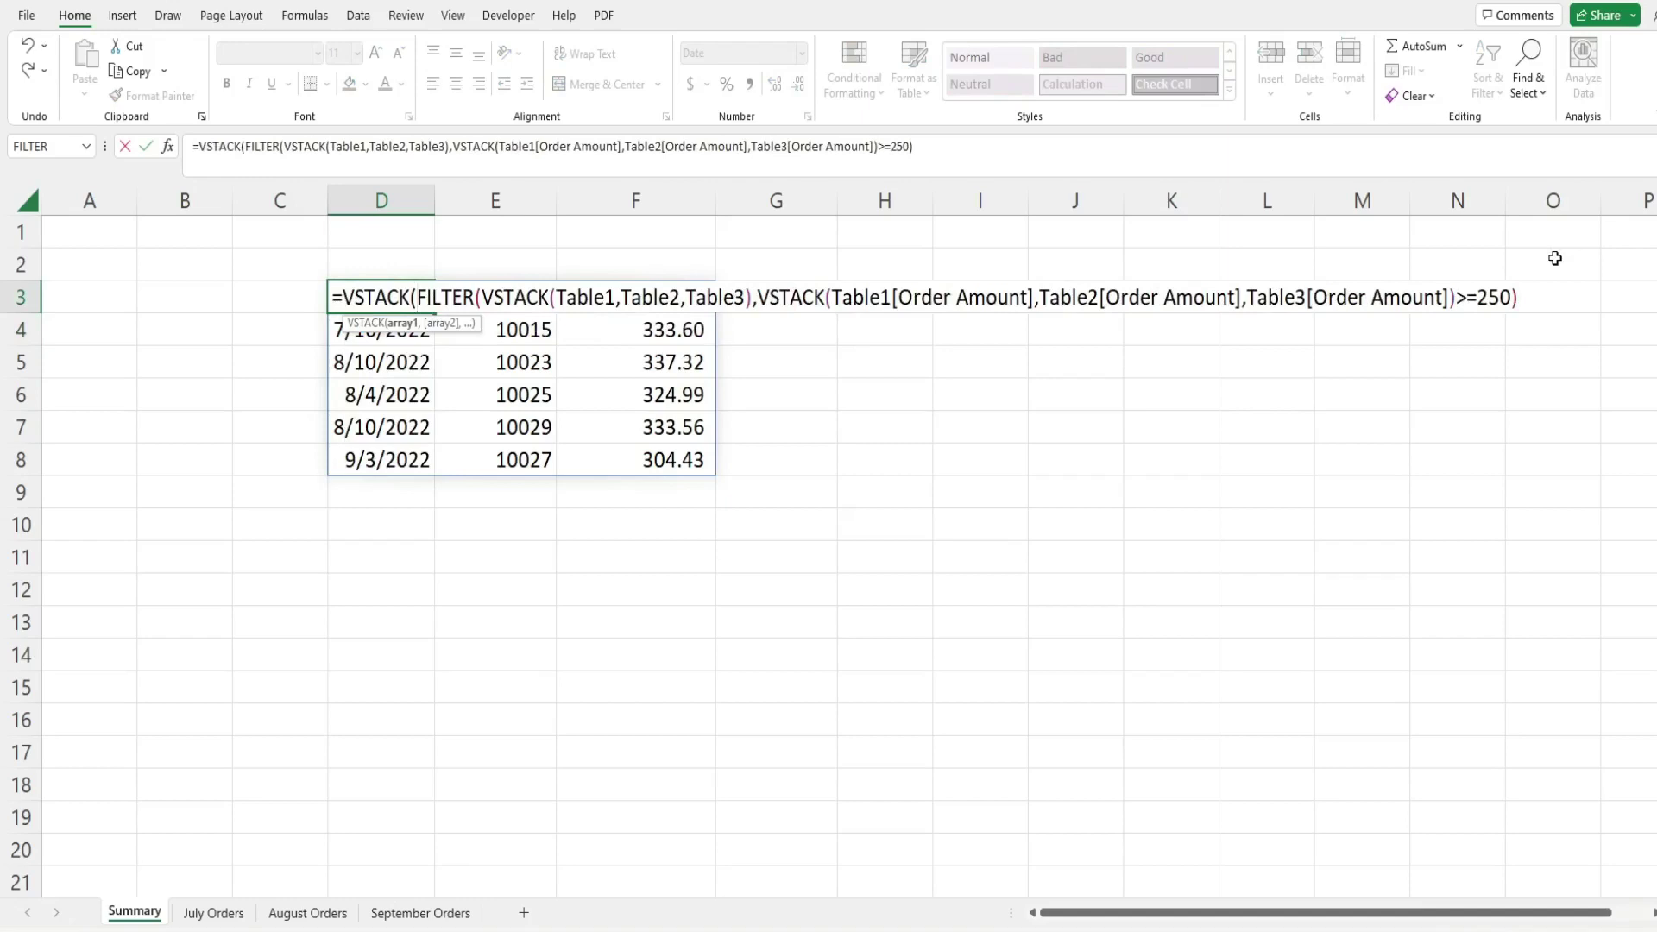
{"action": "type", "text": "{}"}
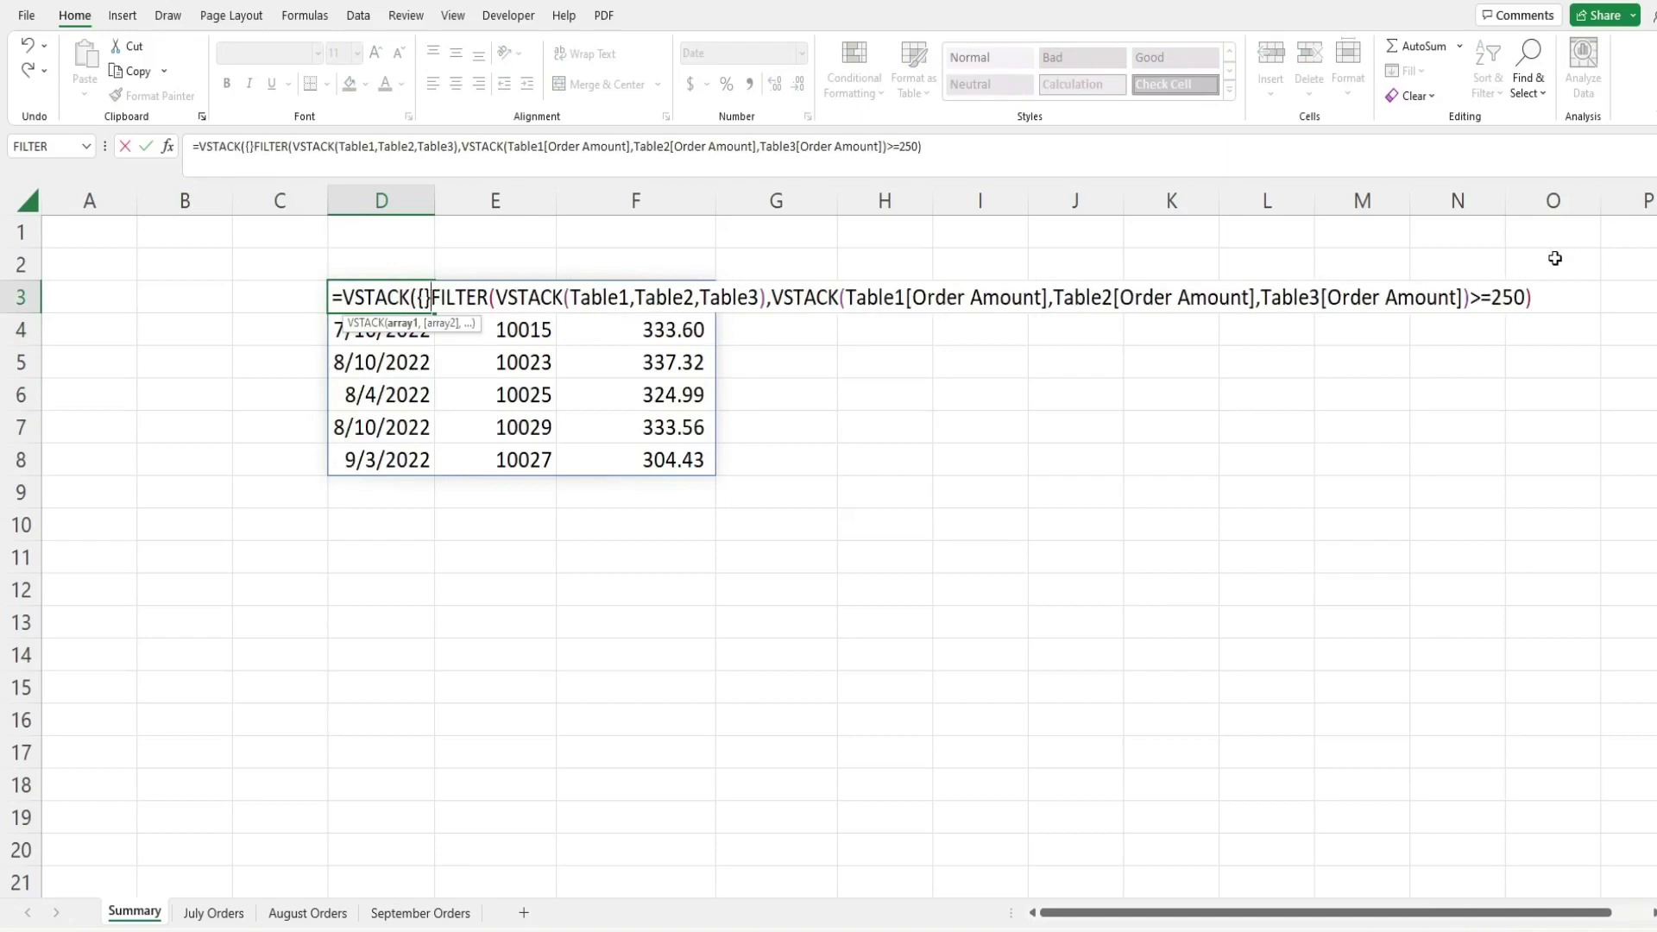
{"action": "key", "text": "Left"}
{"action": "type", "text": "\""}
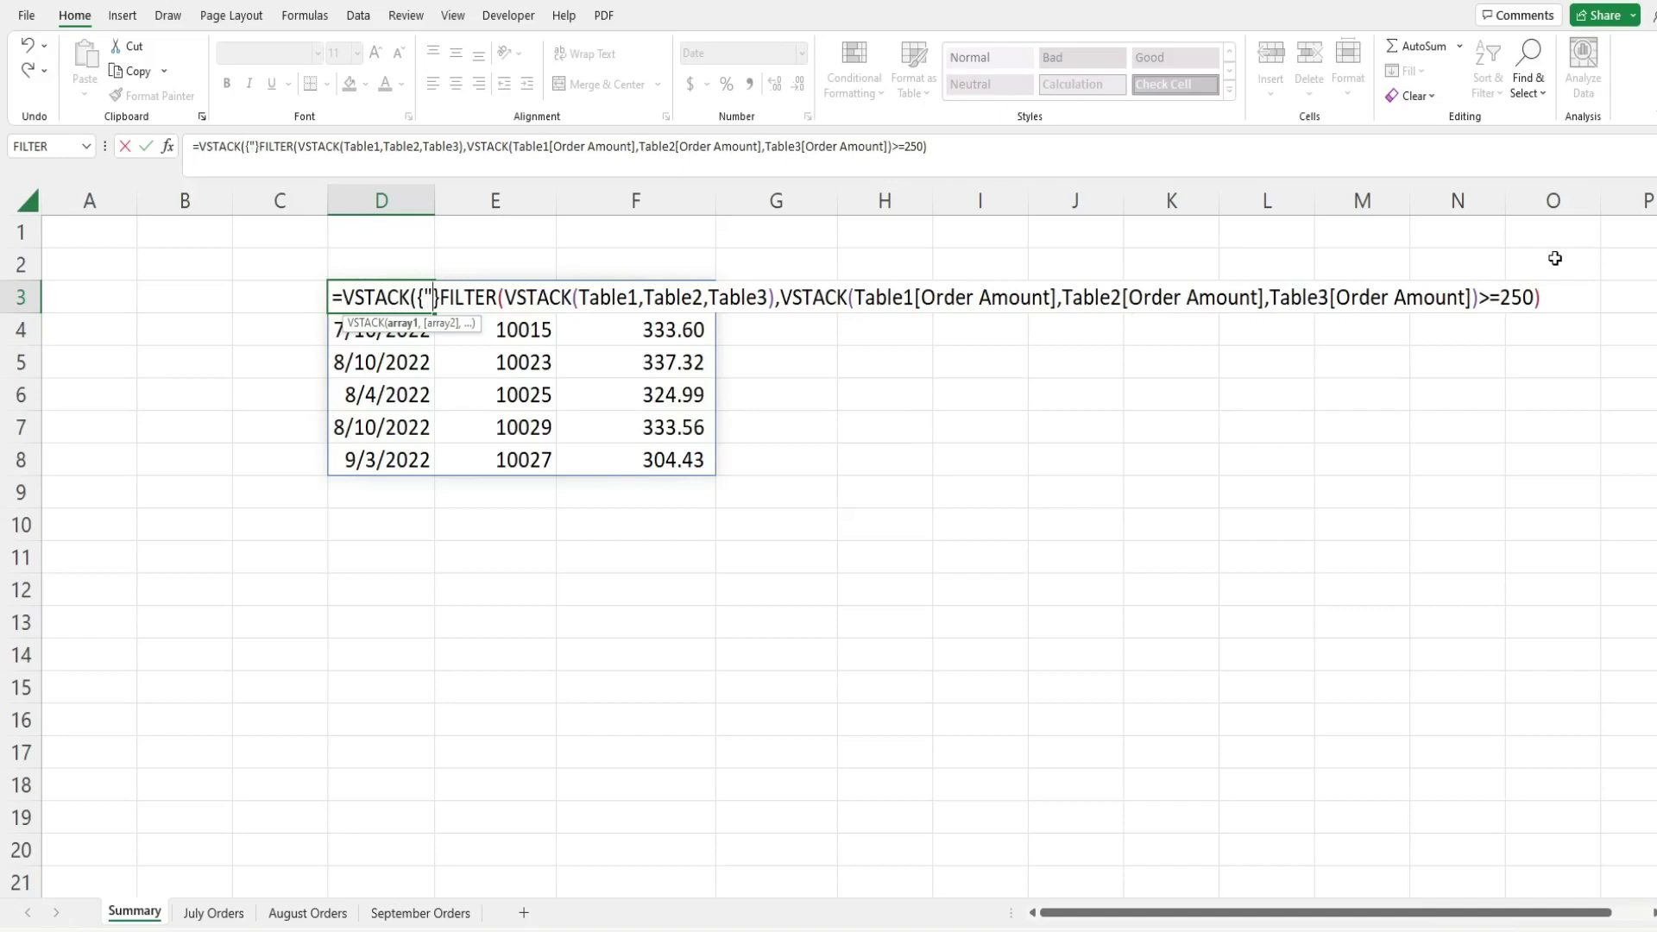
{"action": "type", "text": "Or"}
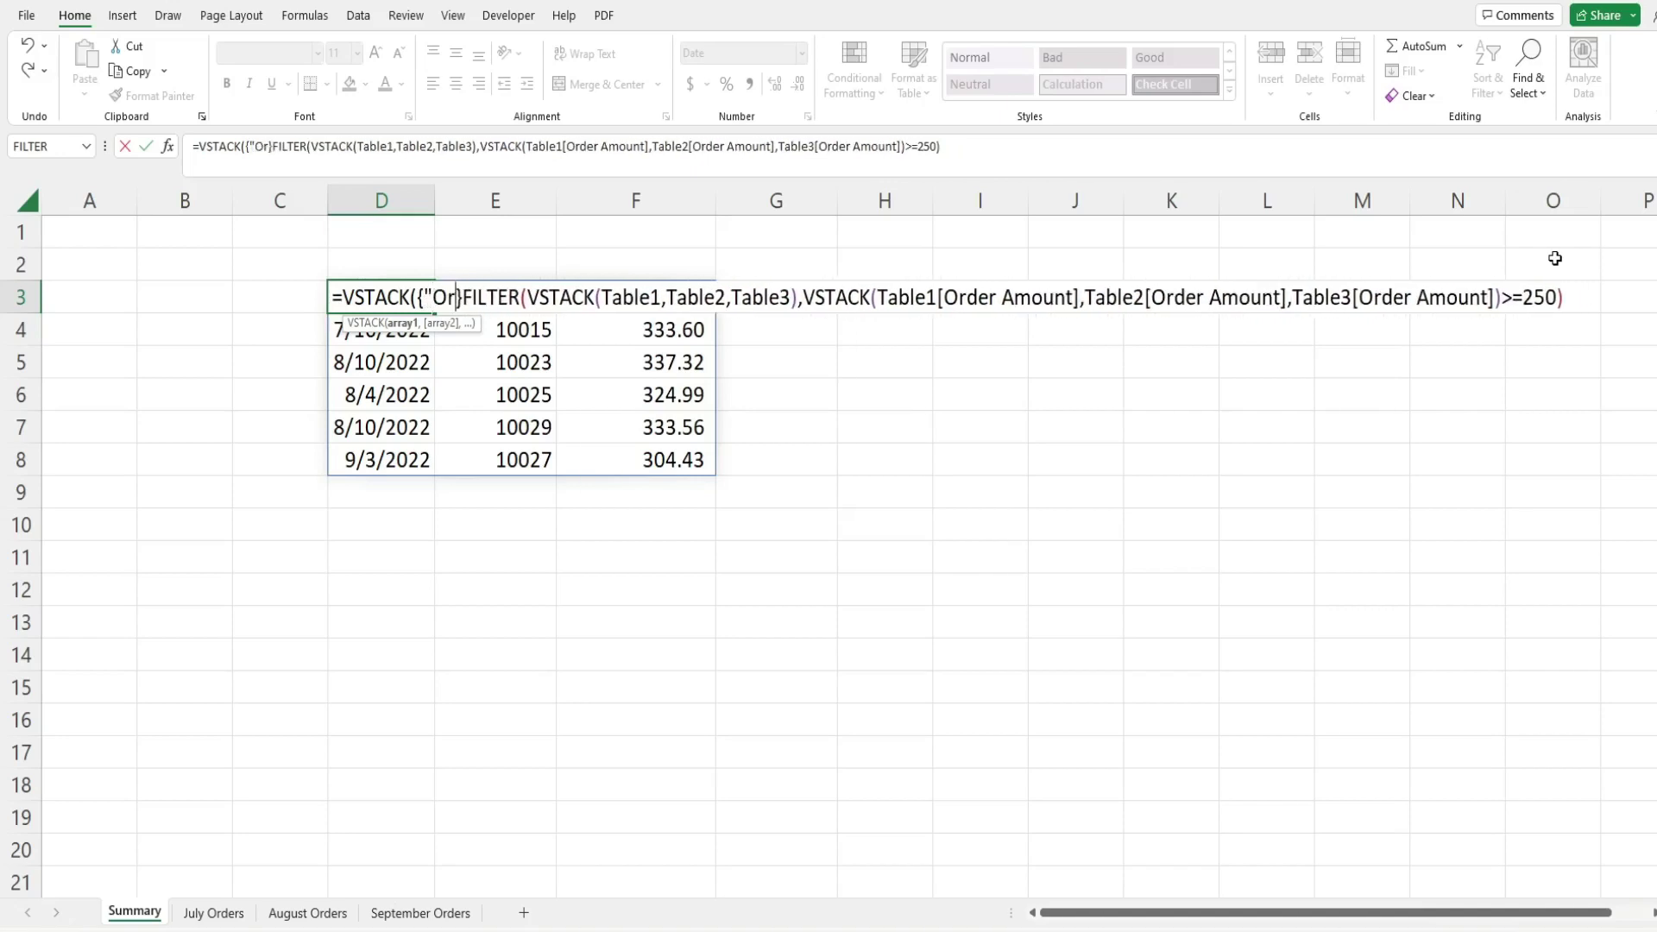
{"action": "type", "text": "der"}
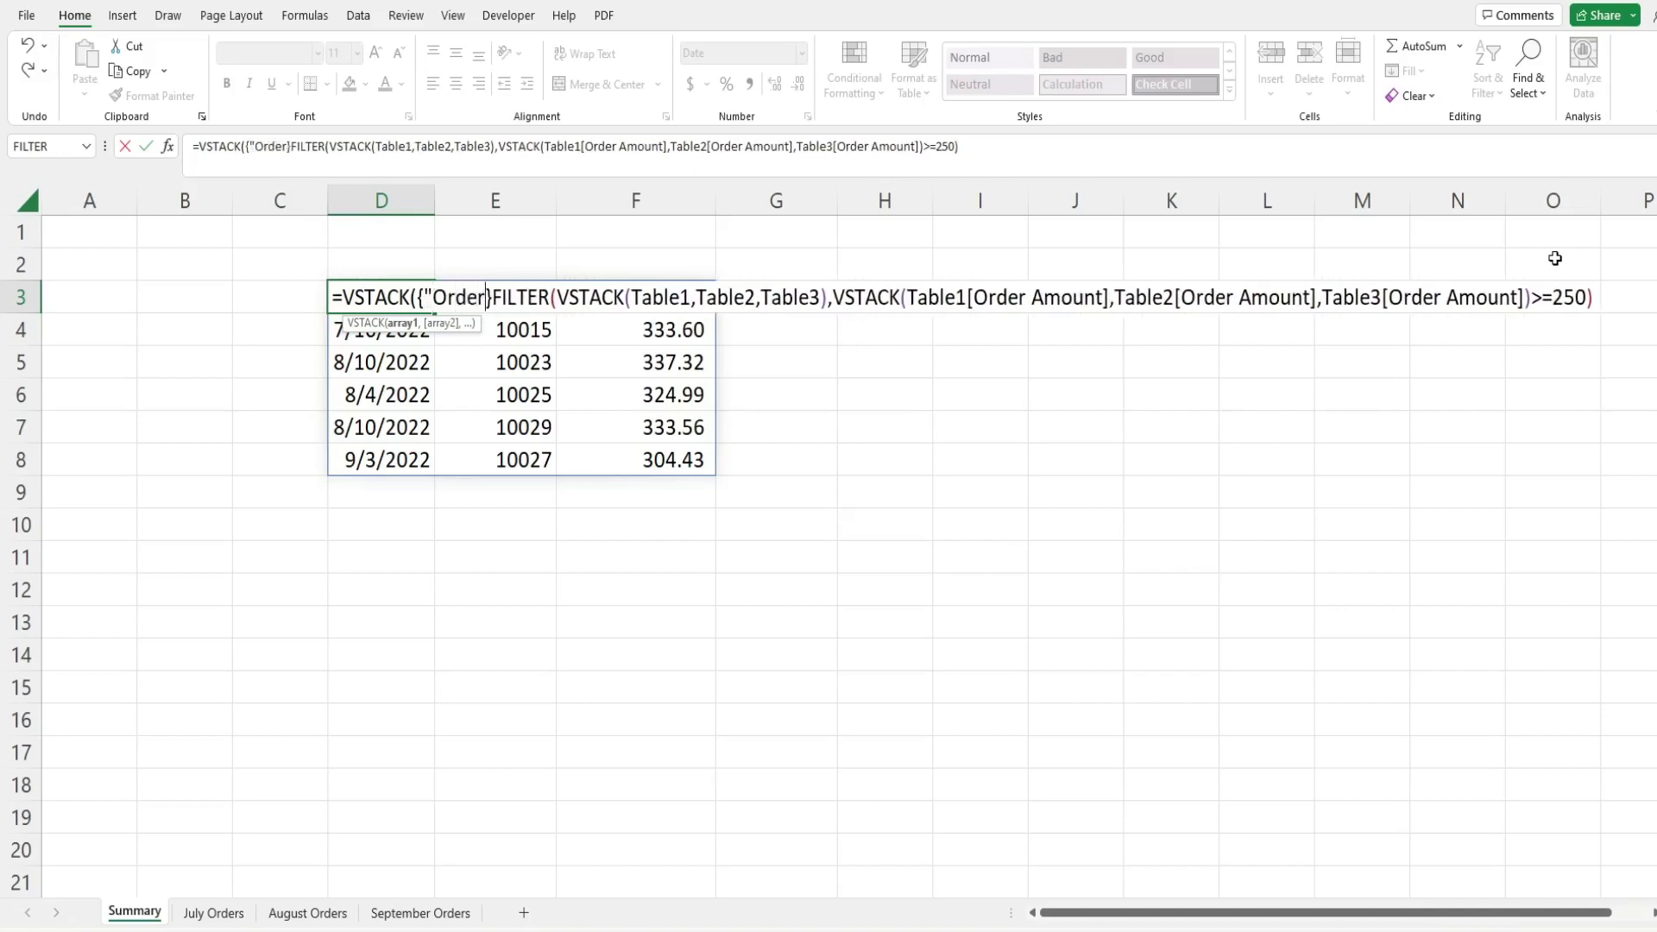
{"action": "type", "text": " Date\""}
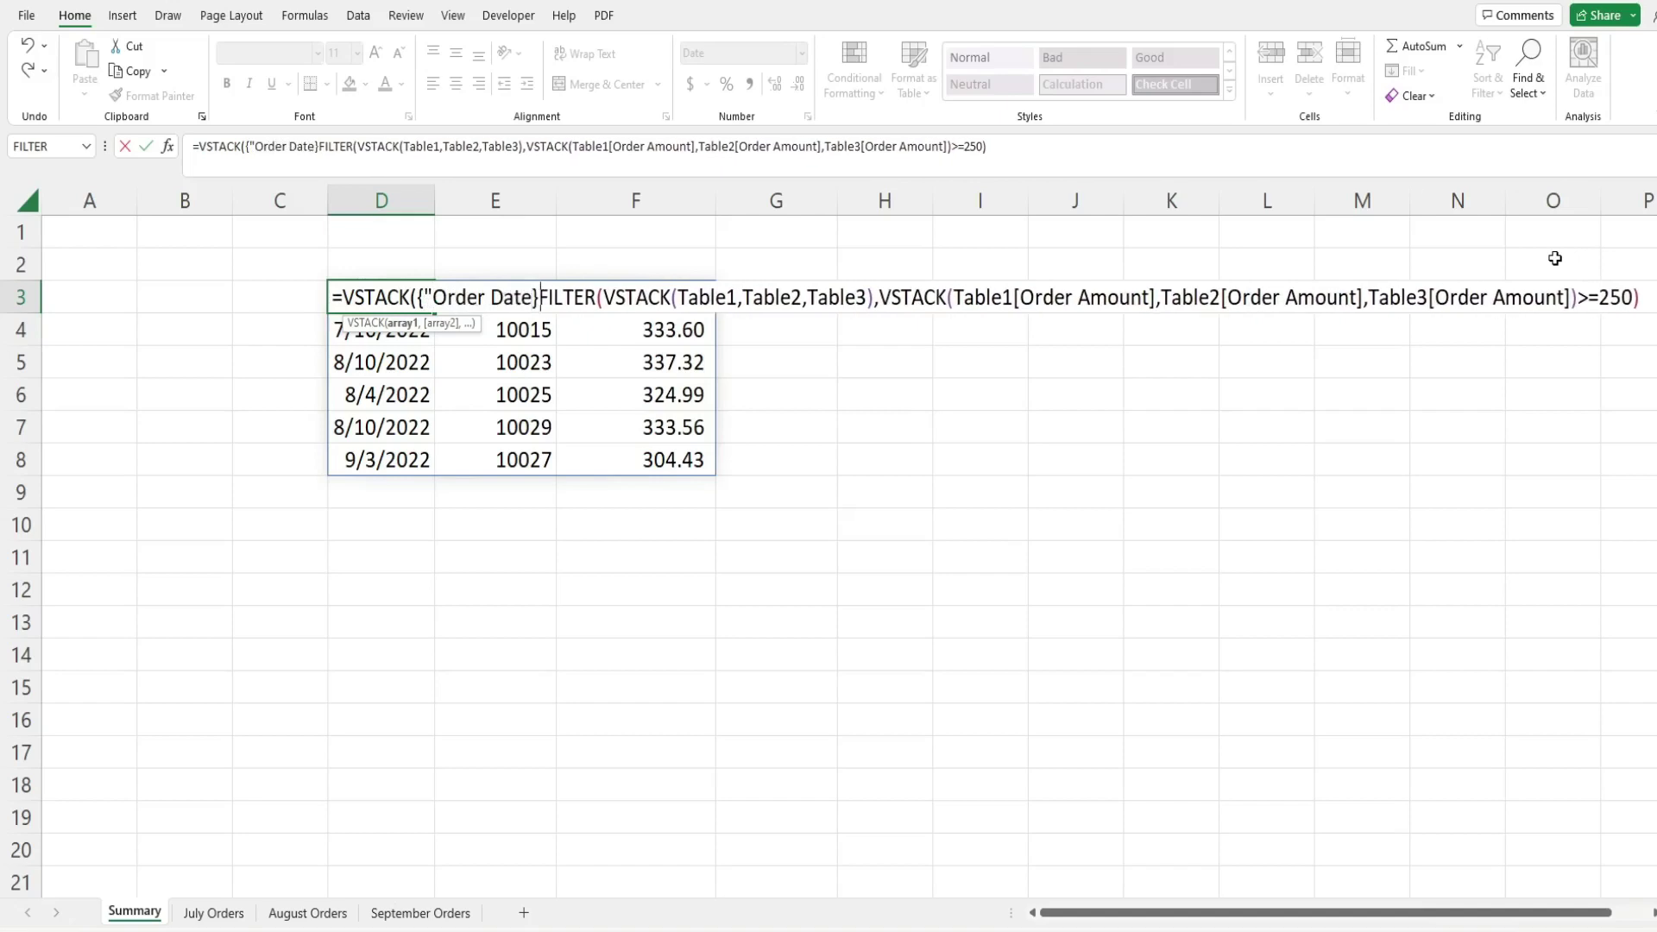
{"action": "type", "text": ",\"Order ID"}
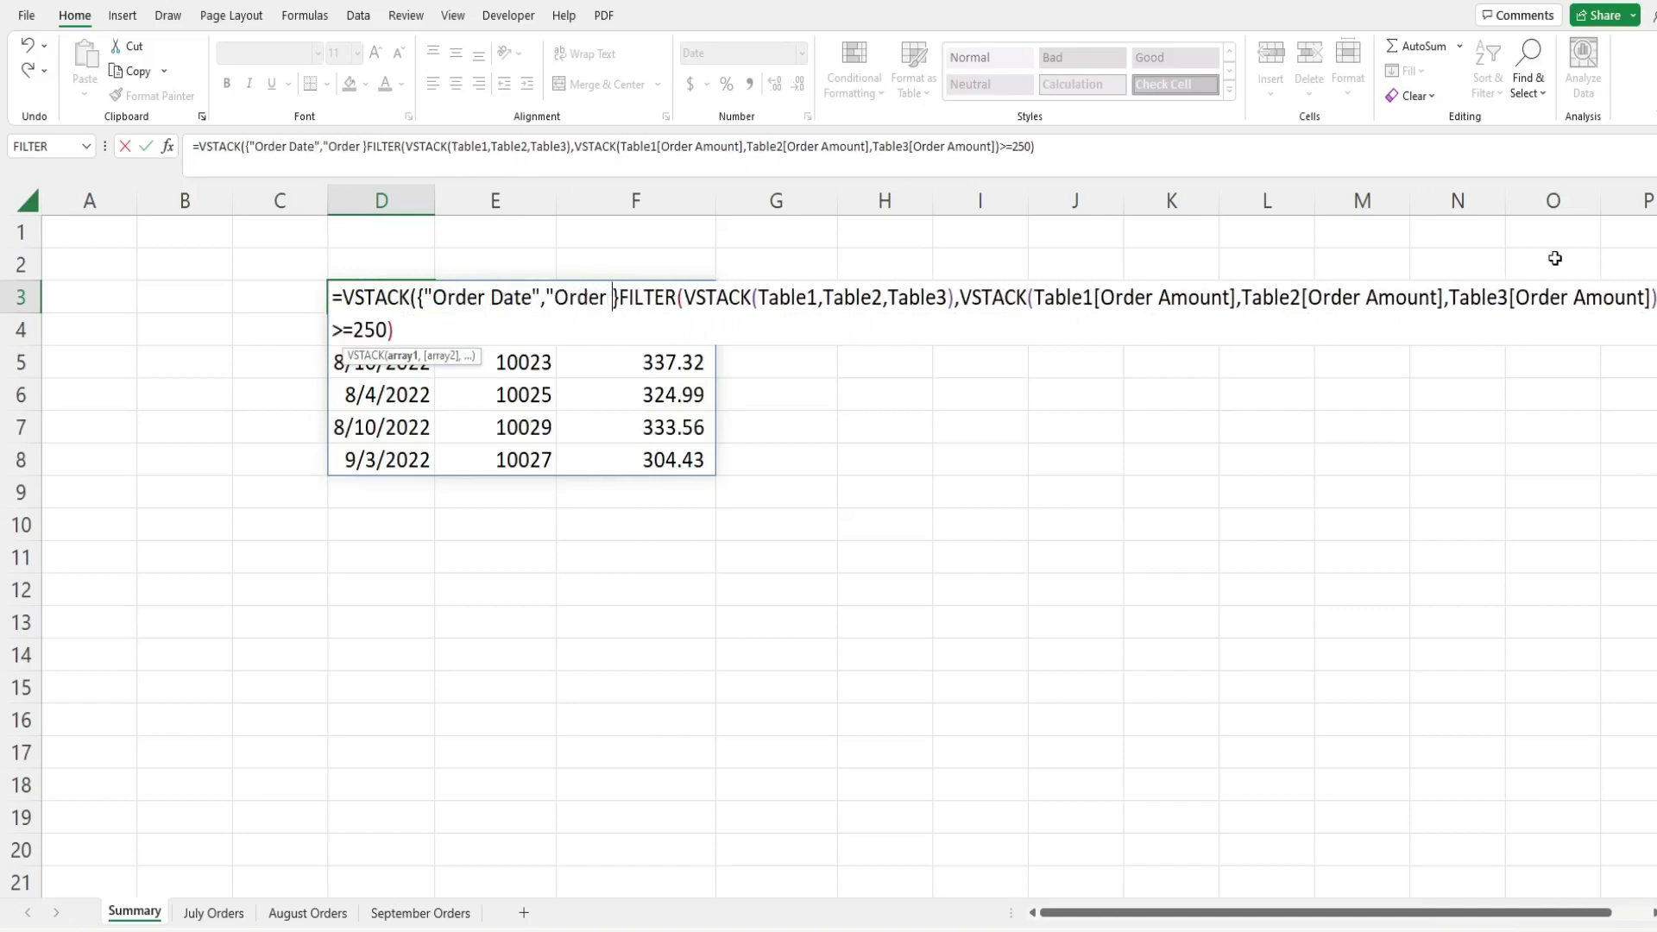
{"action": "type", "text": "\",\""}
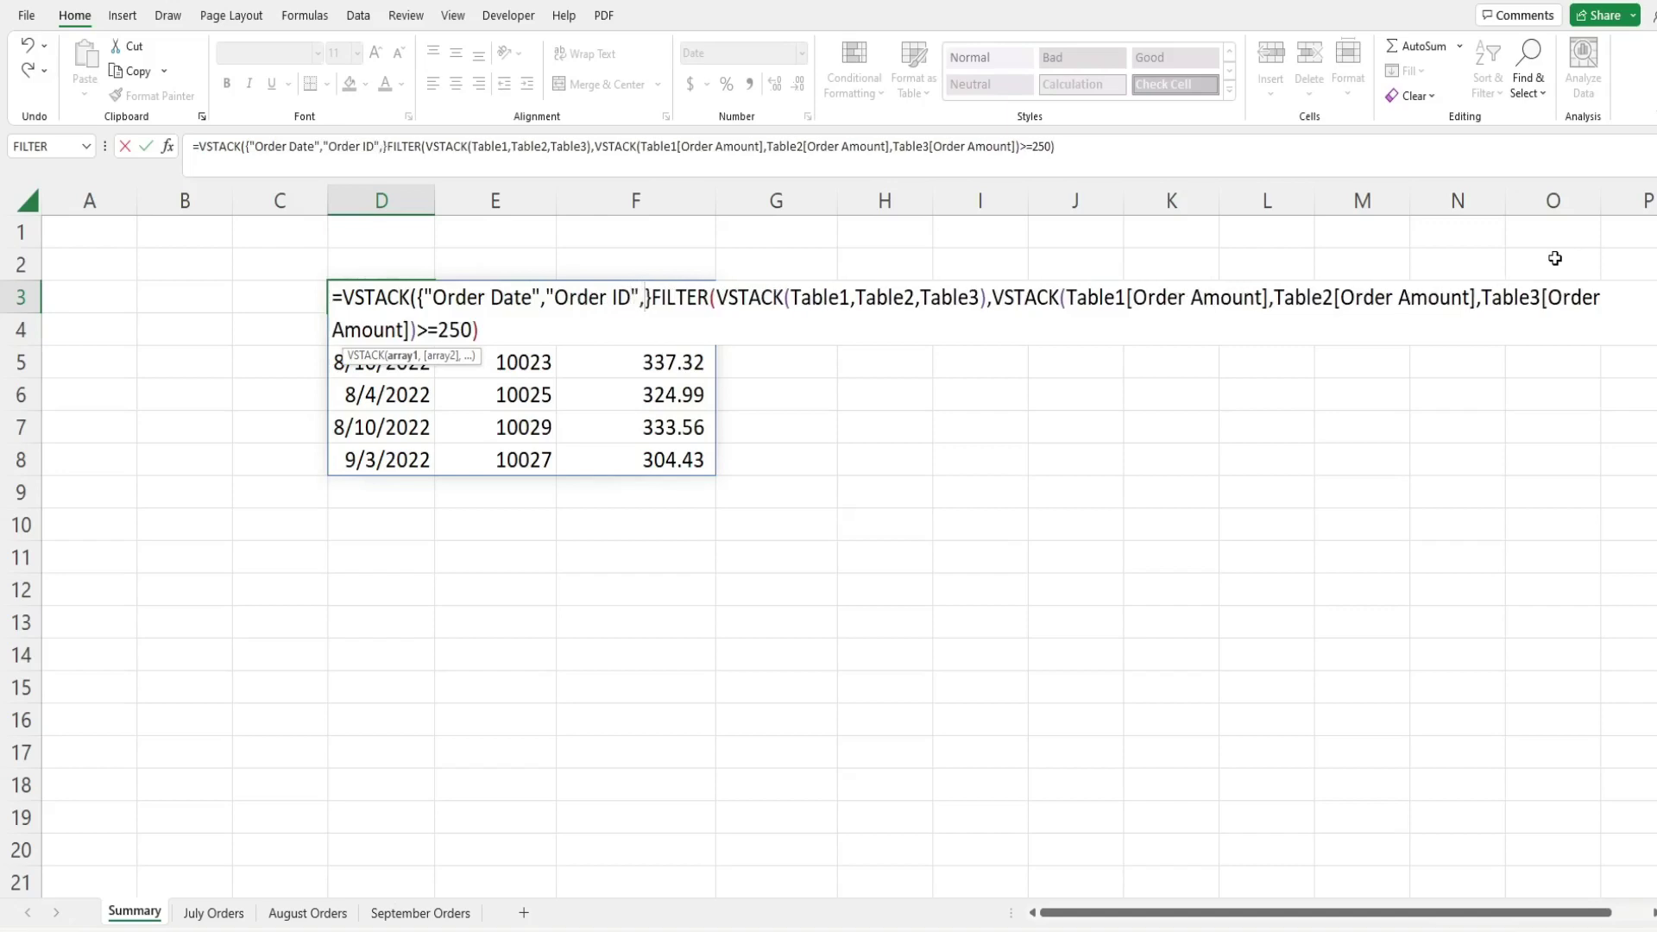
{"action": "type", "text": "Order A"}
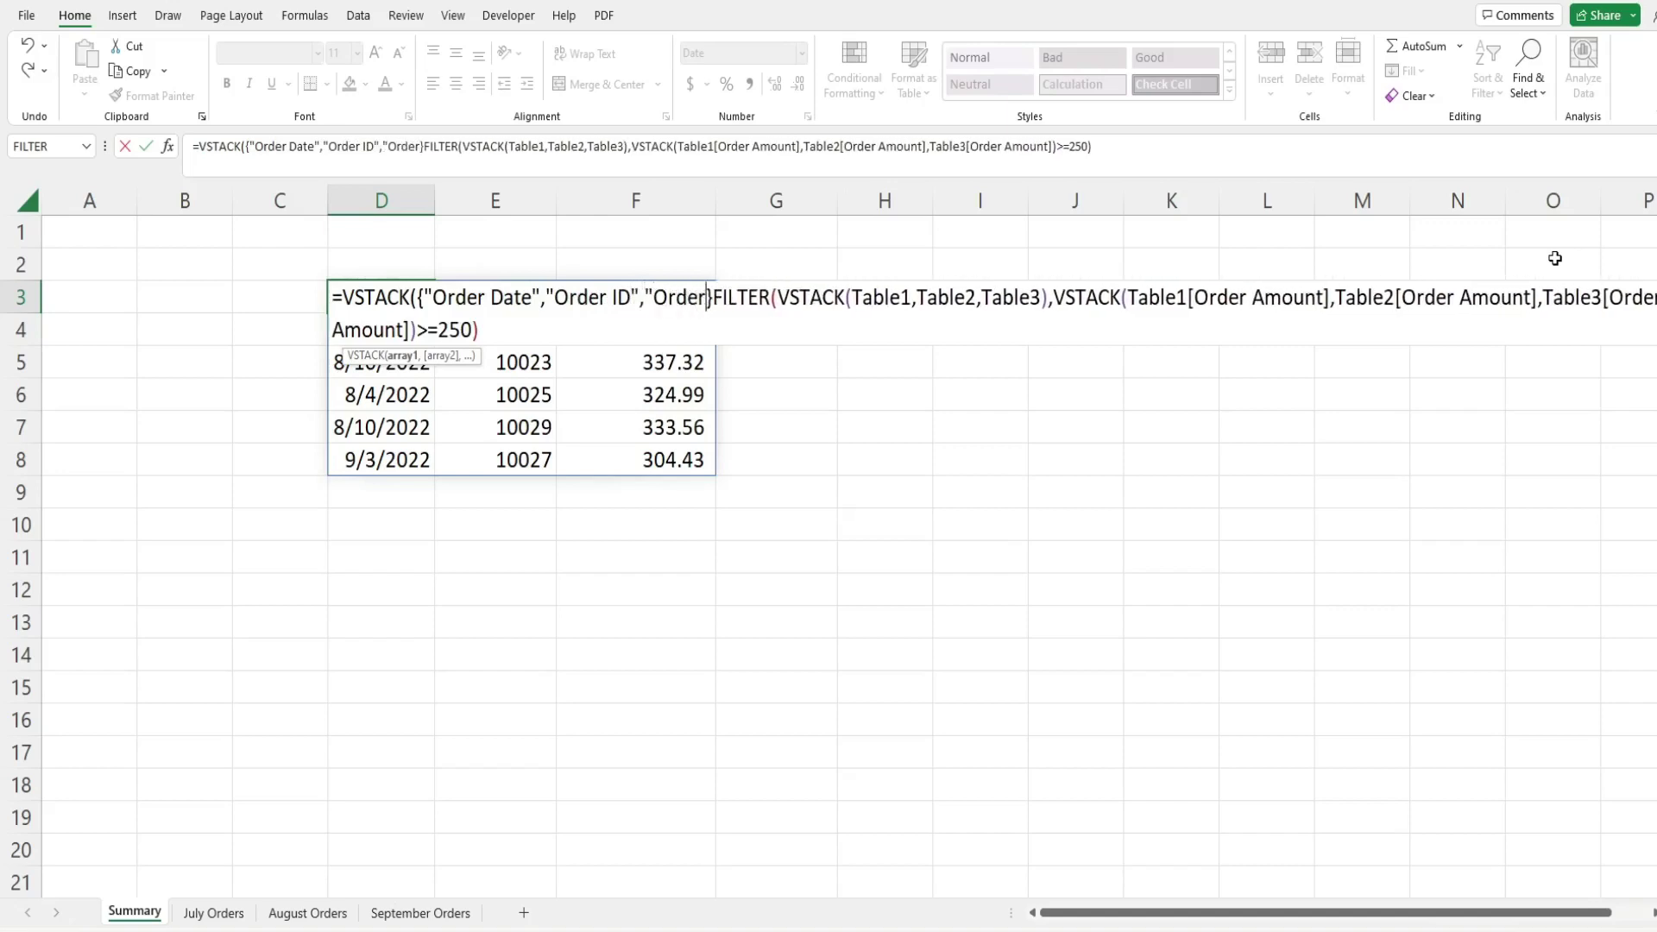
{"action": "type", "text": "mount\""}
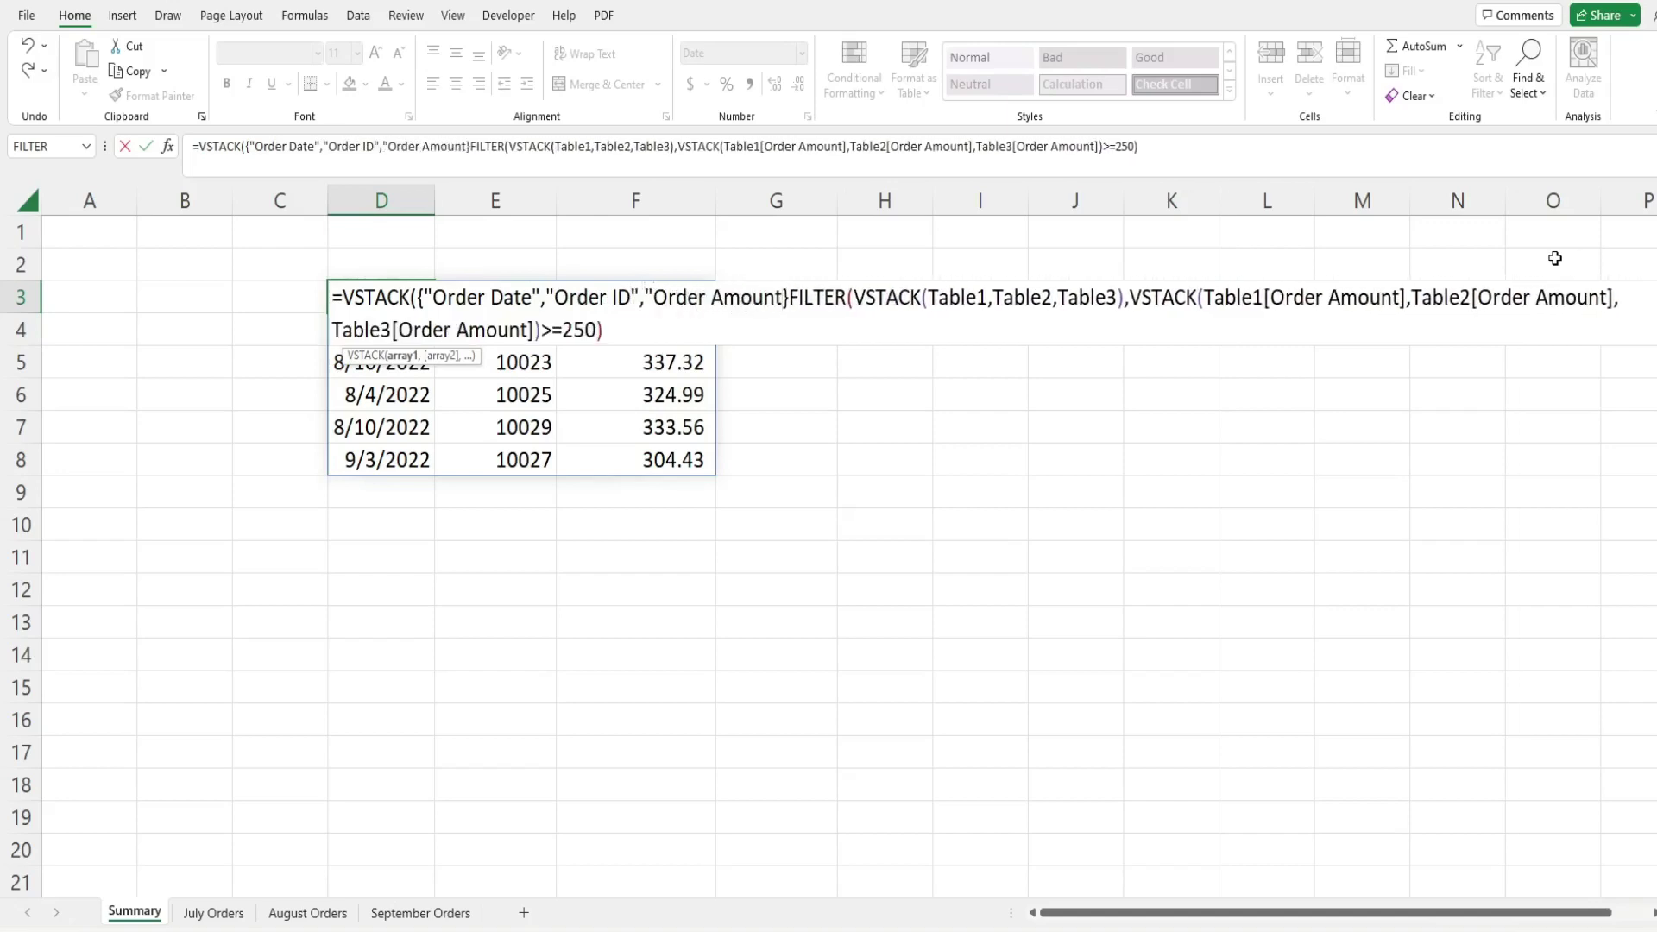
{"action": "key", "text": "Right"}
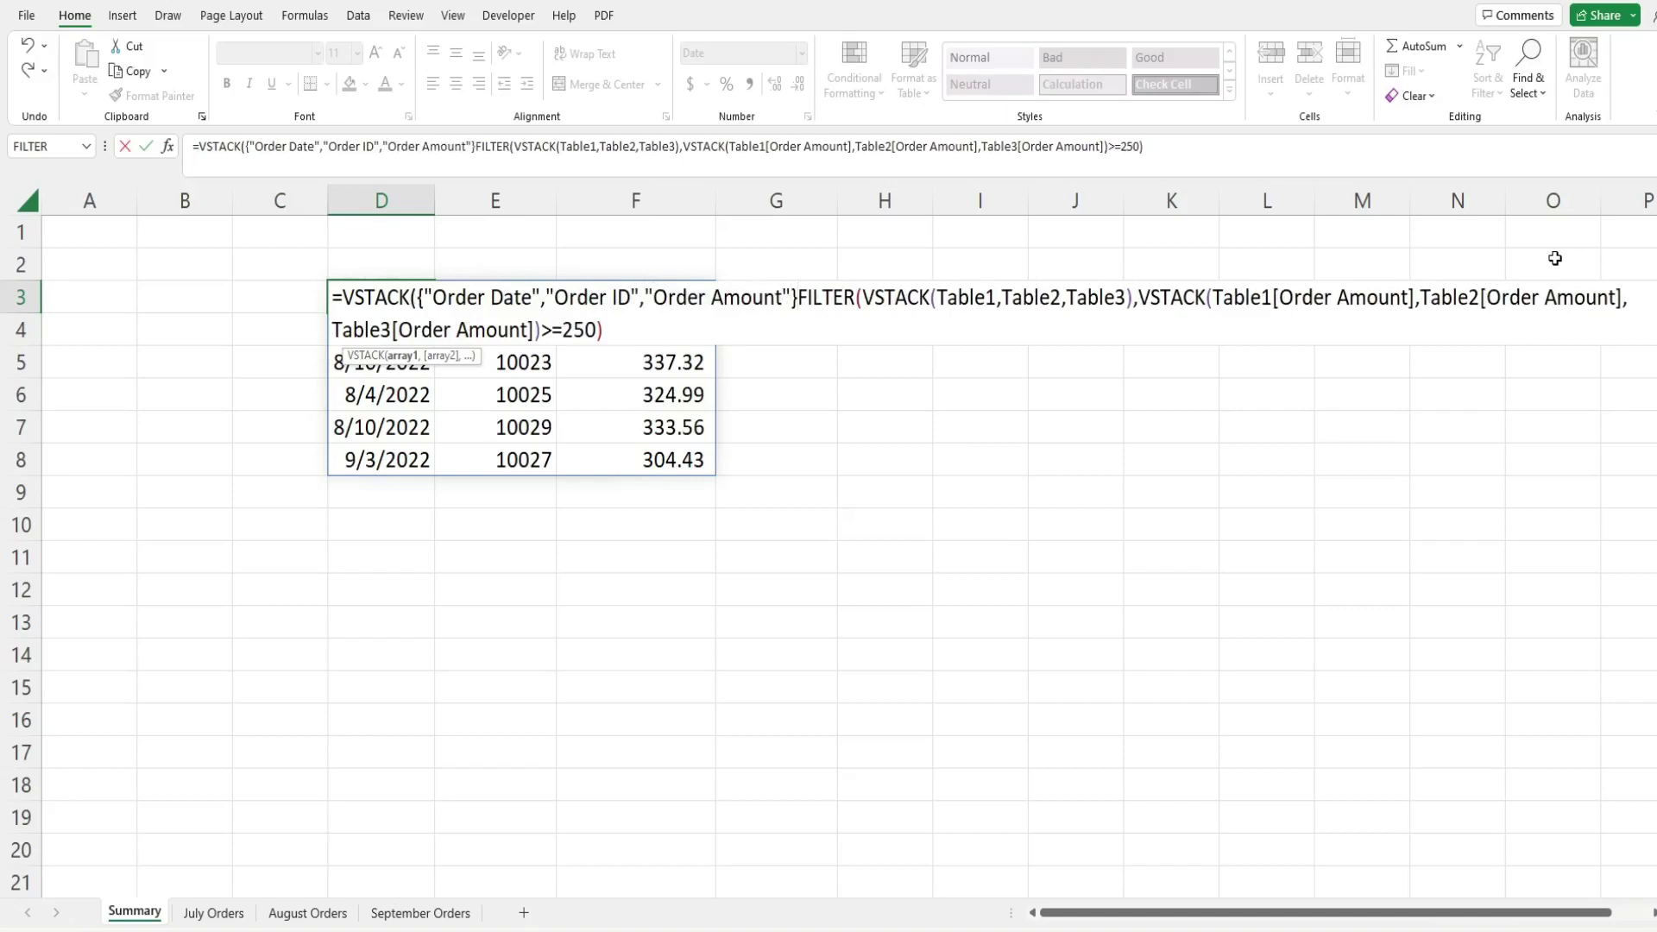
Step: Close the VSTACK wrapper after FILTER and enter it, spilling headers above the six orders in D3:F9
{"action": "type", "text": ","}
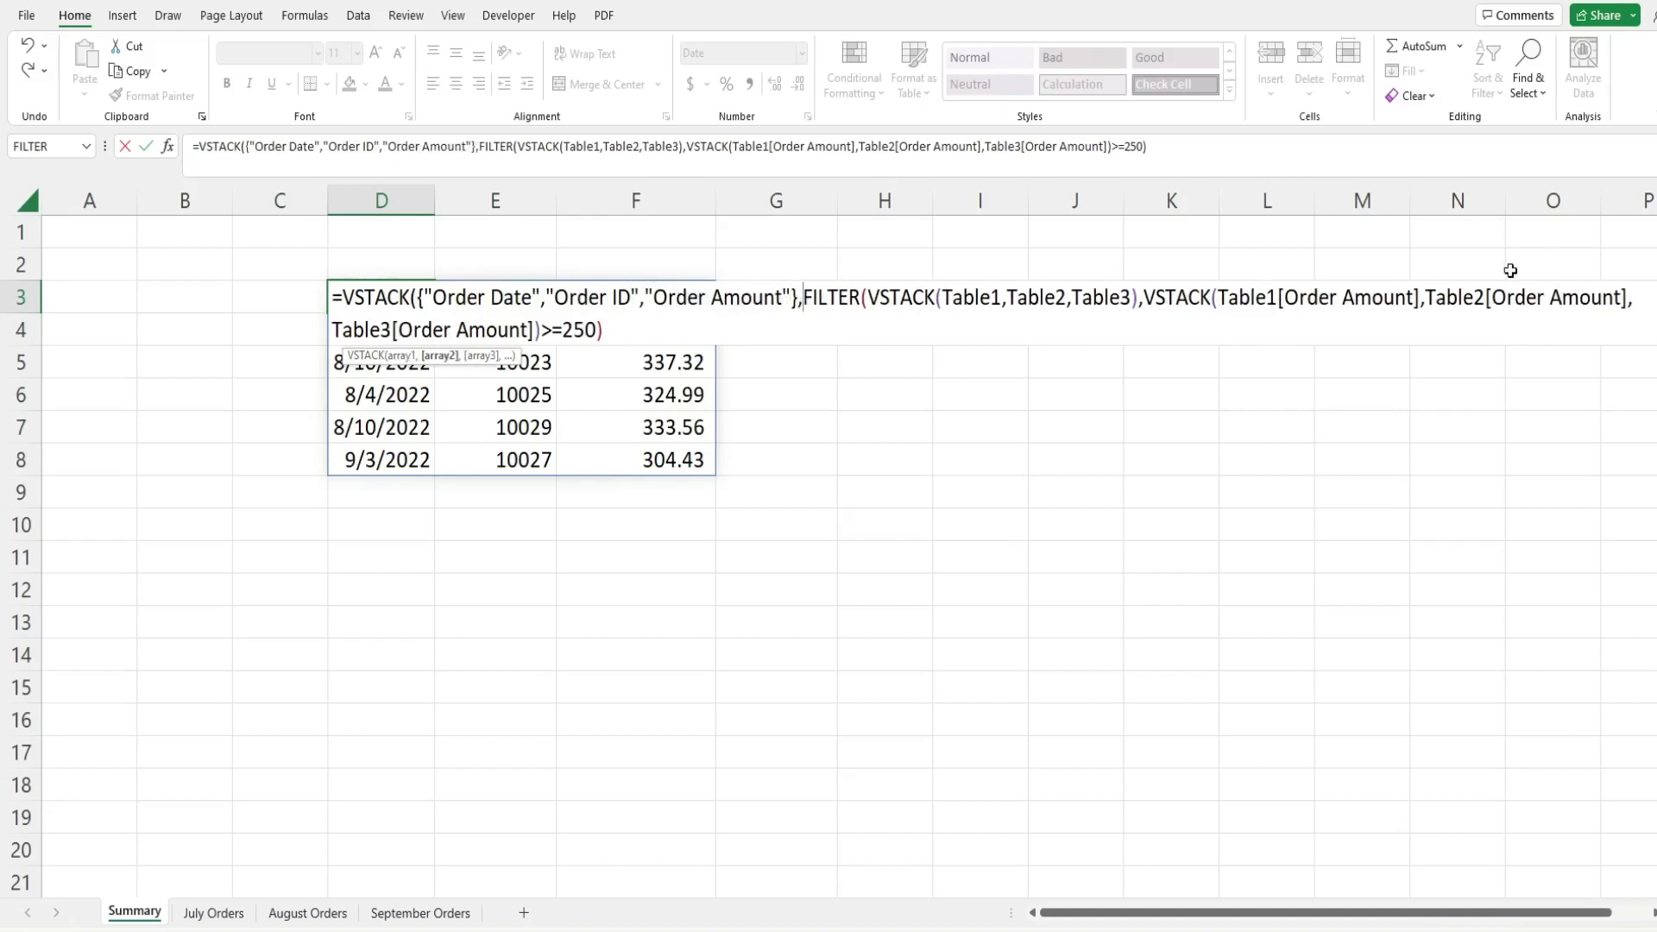
{"action": "left_click_drag", "start_coordinate": [798, 294], "coordinate": [419, 295]}
{"action": "left_click_drag", "start_coordinate": [805, 296], "coordinate": [1511, 364]}
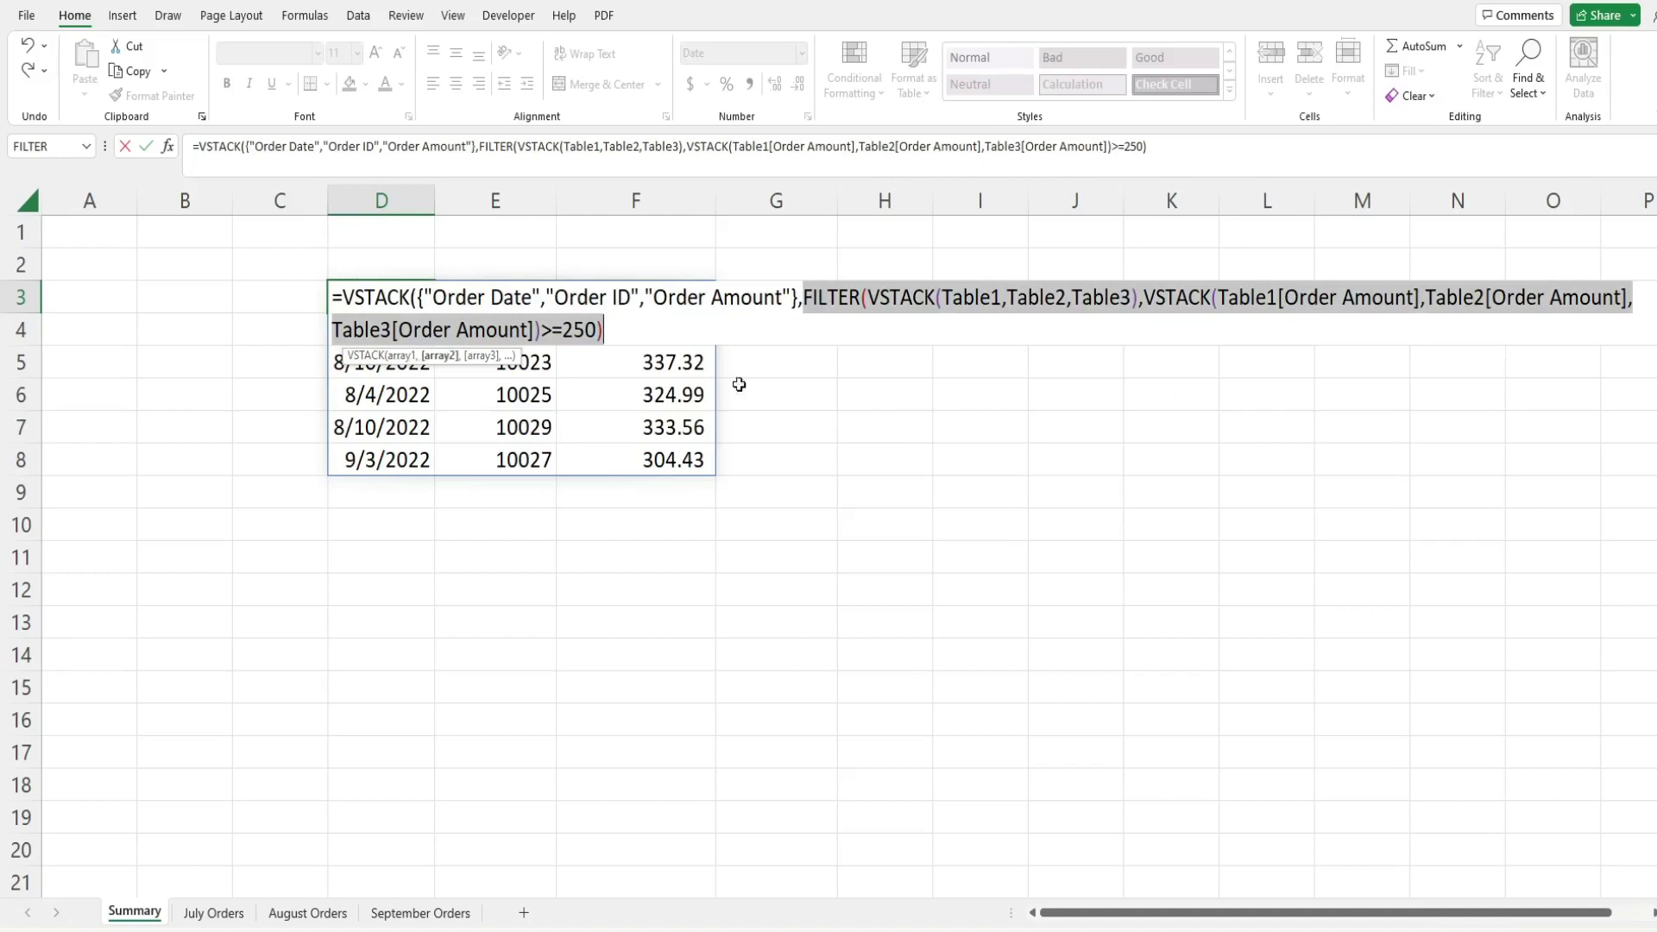
{"action": "left_click", "coordinate": [629, 328]}
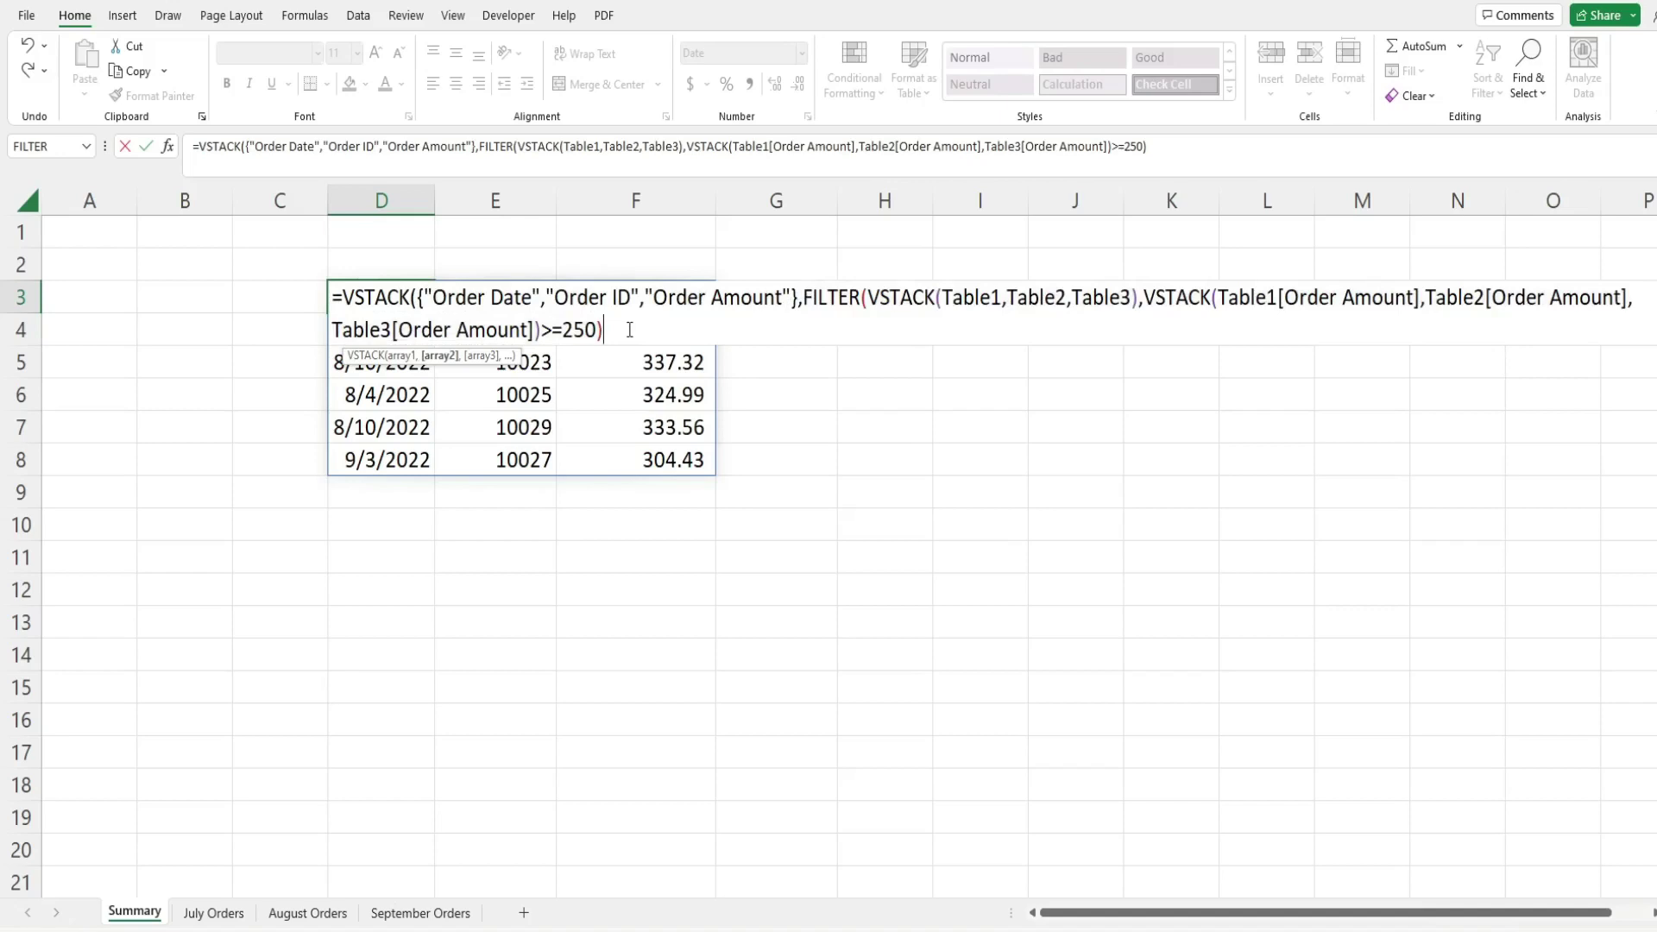
{"action": "type", "text": ")"}
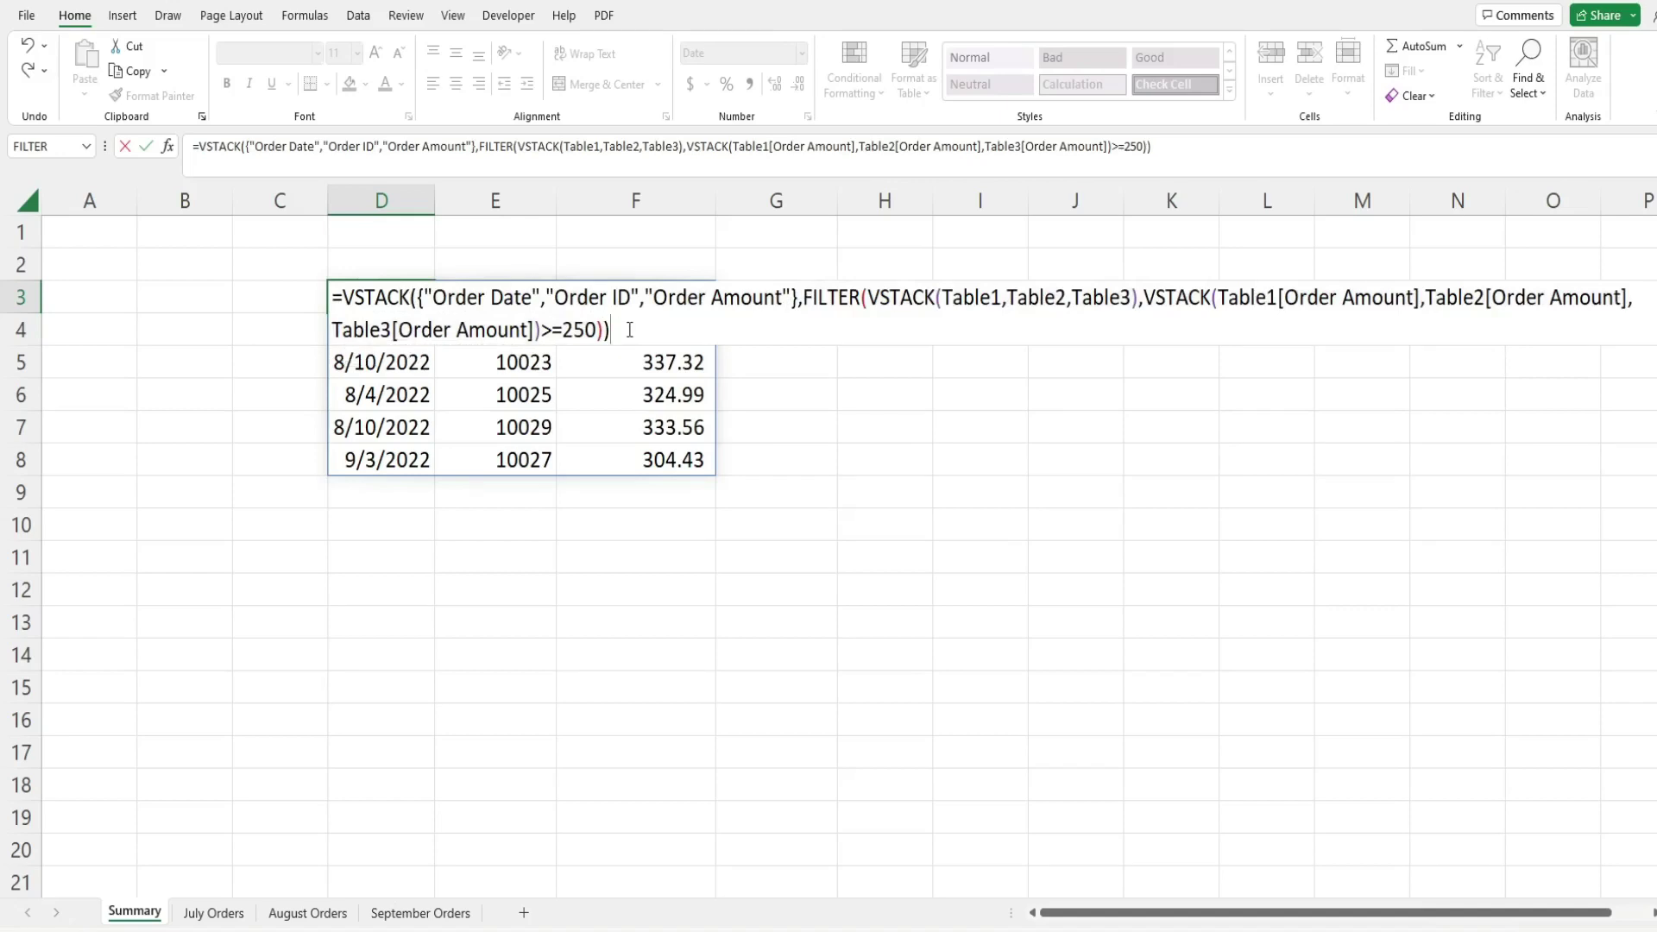
{"action": "key", "text": "Return"}
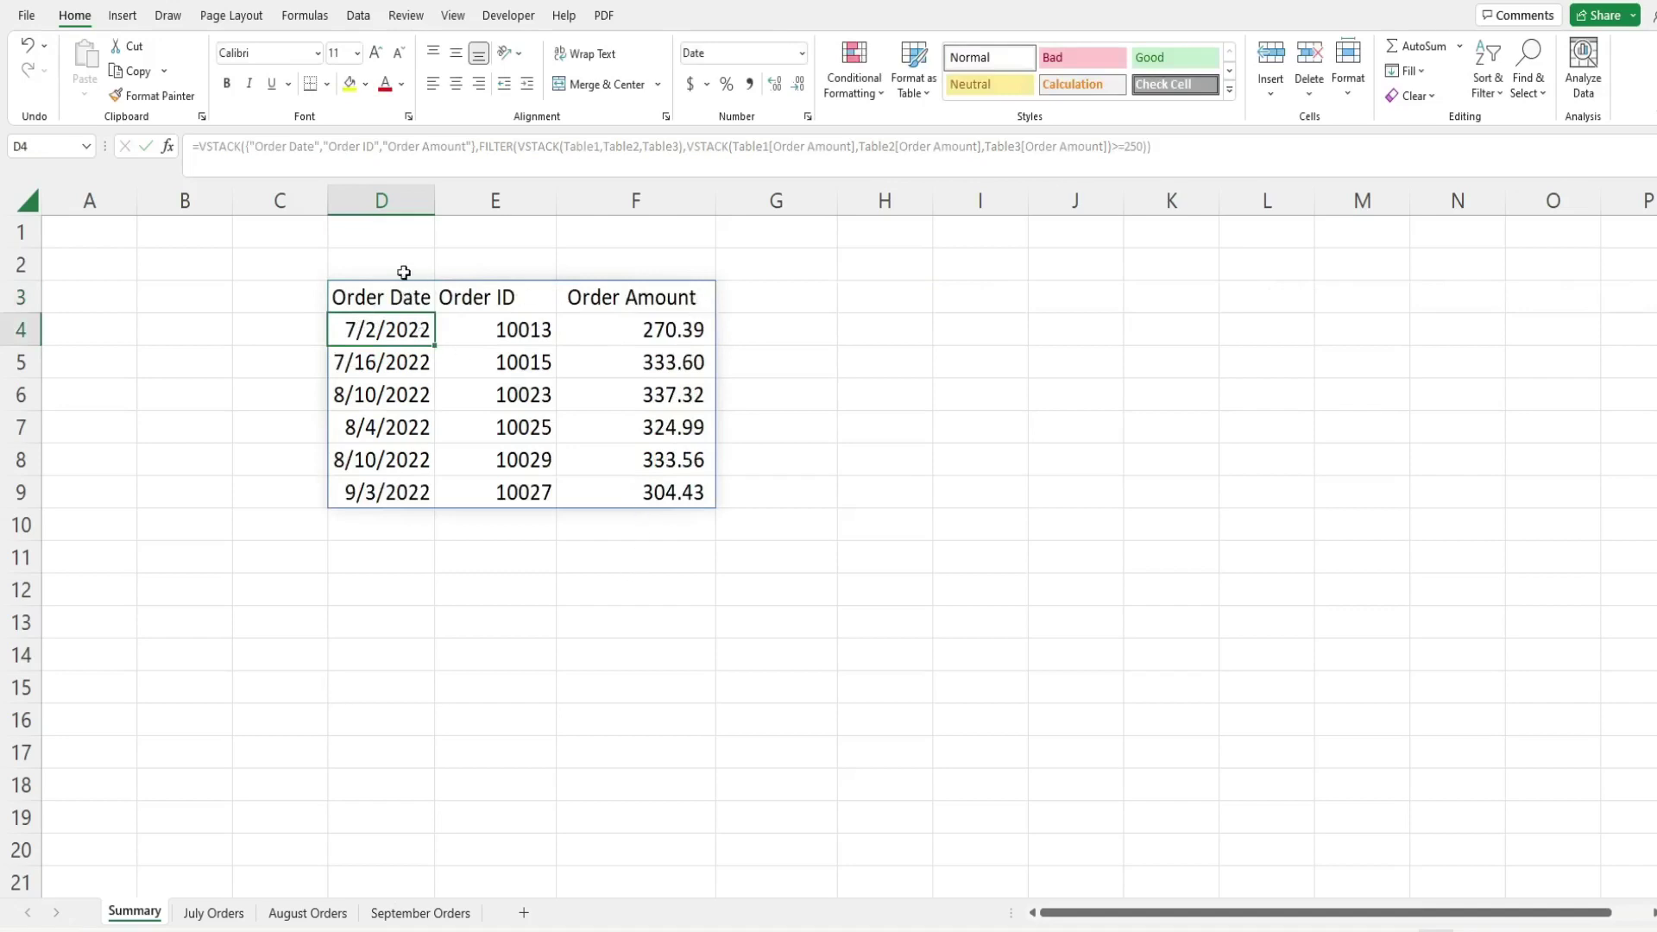
{"action": "left_click", "coordinate": [407, 298]}
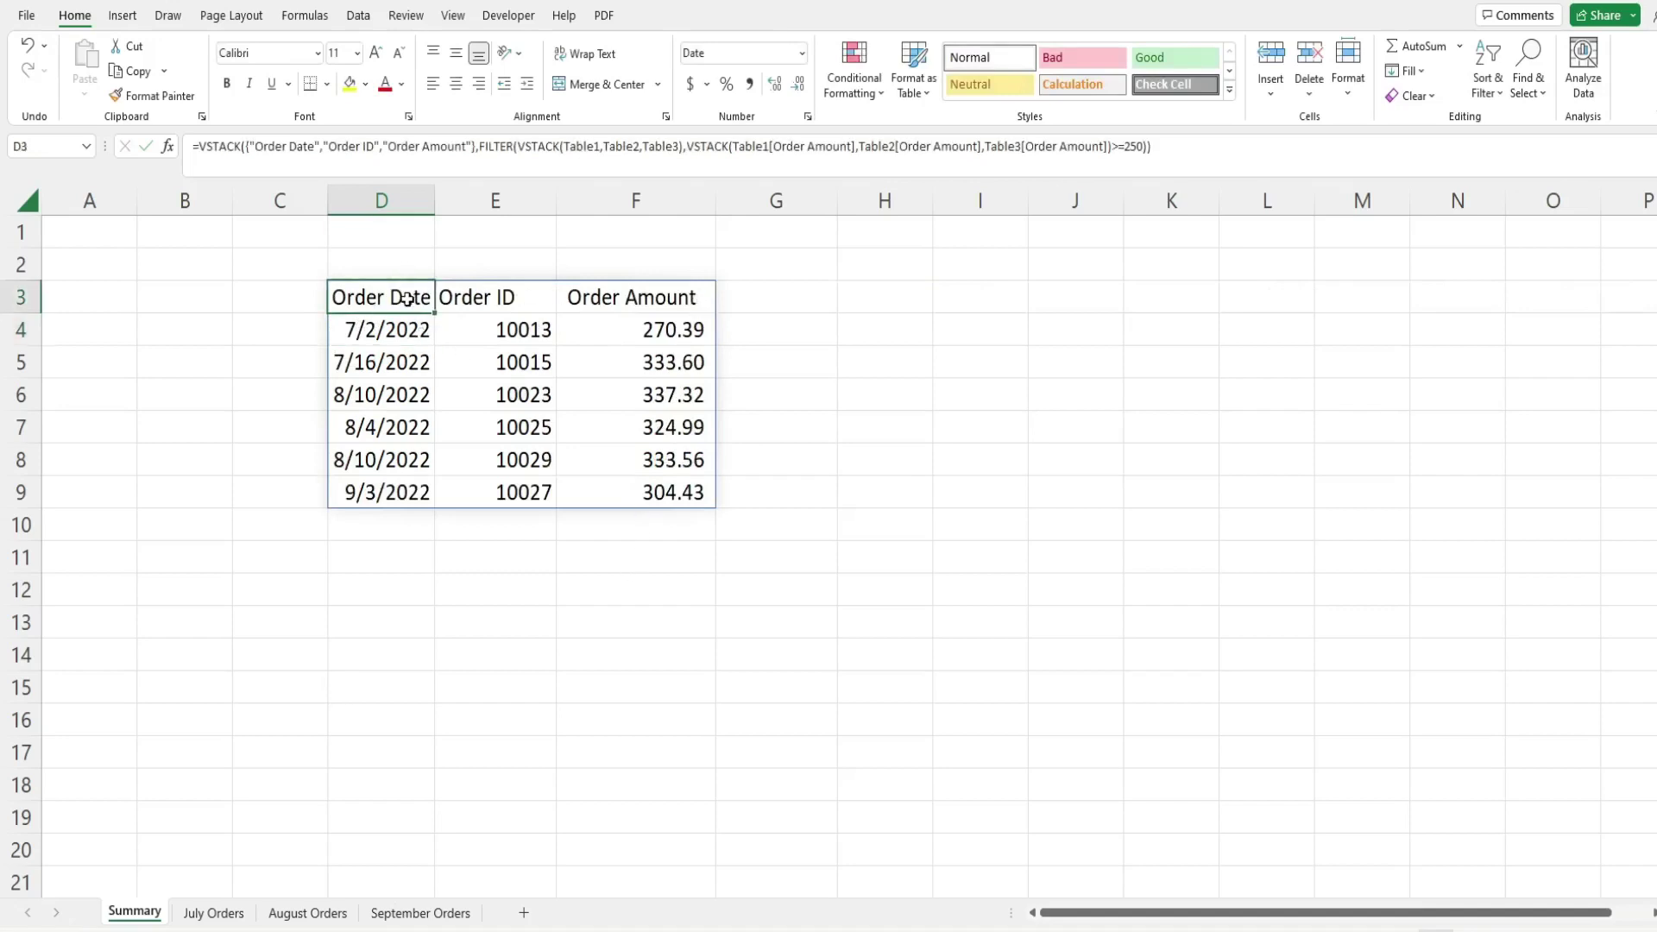